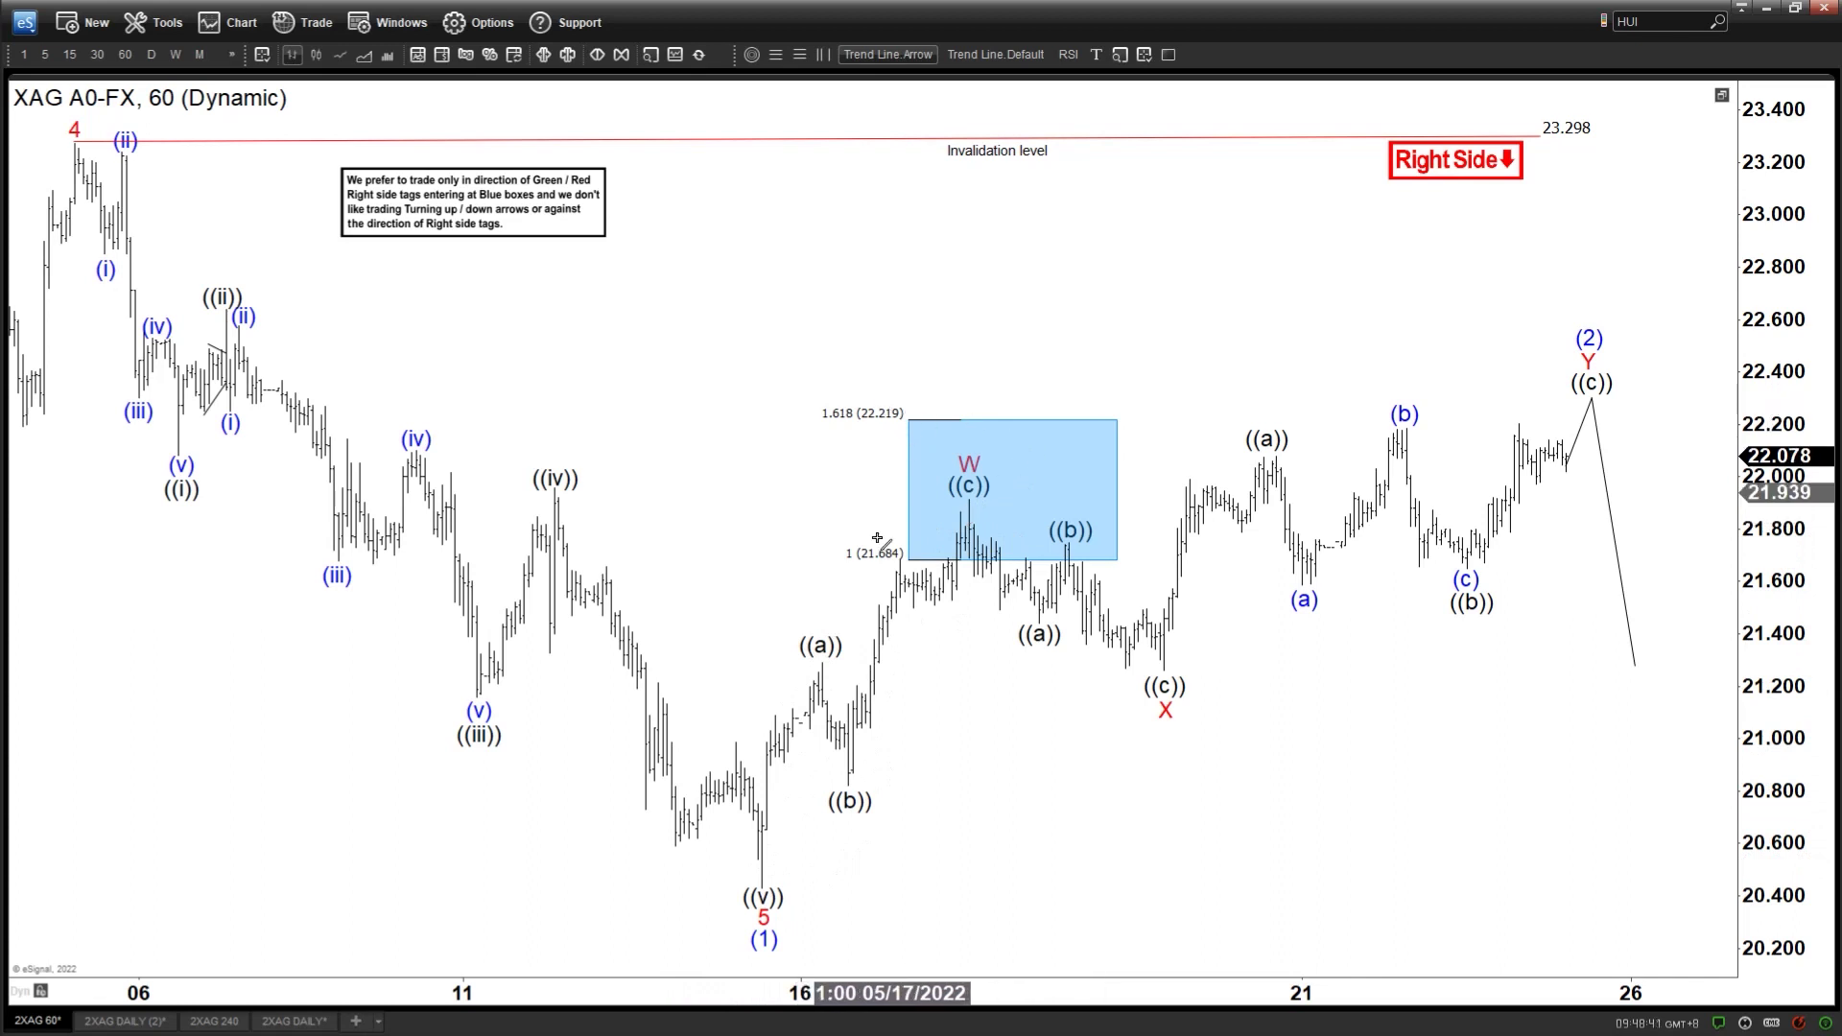
Draw an arrow from the ((v)) low up to W, replacing the misplaced ((b))-low arrow.
drag(849, 774, 997, 484)
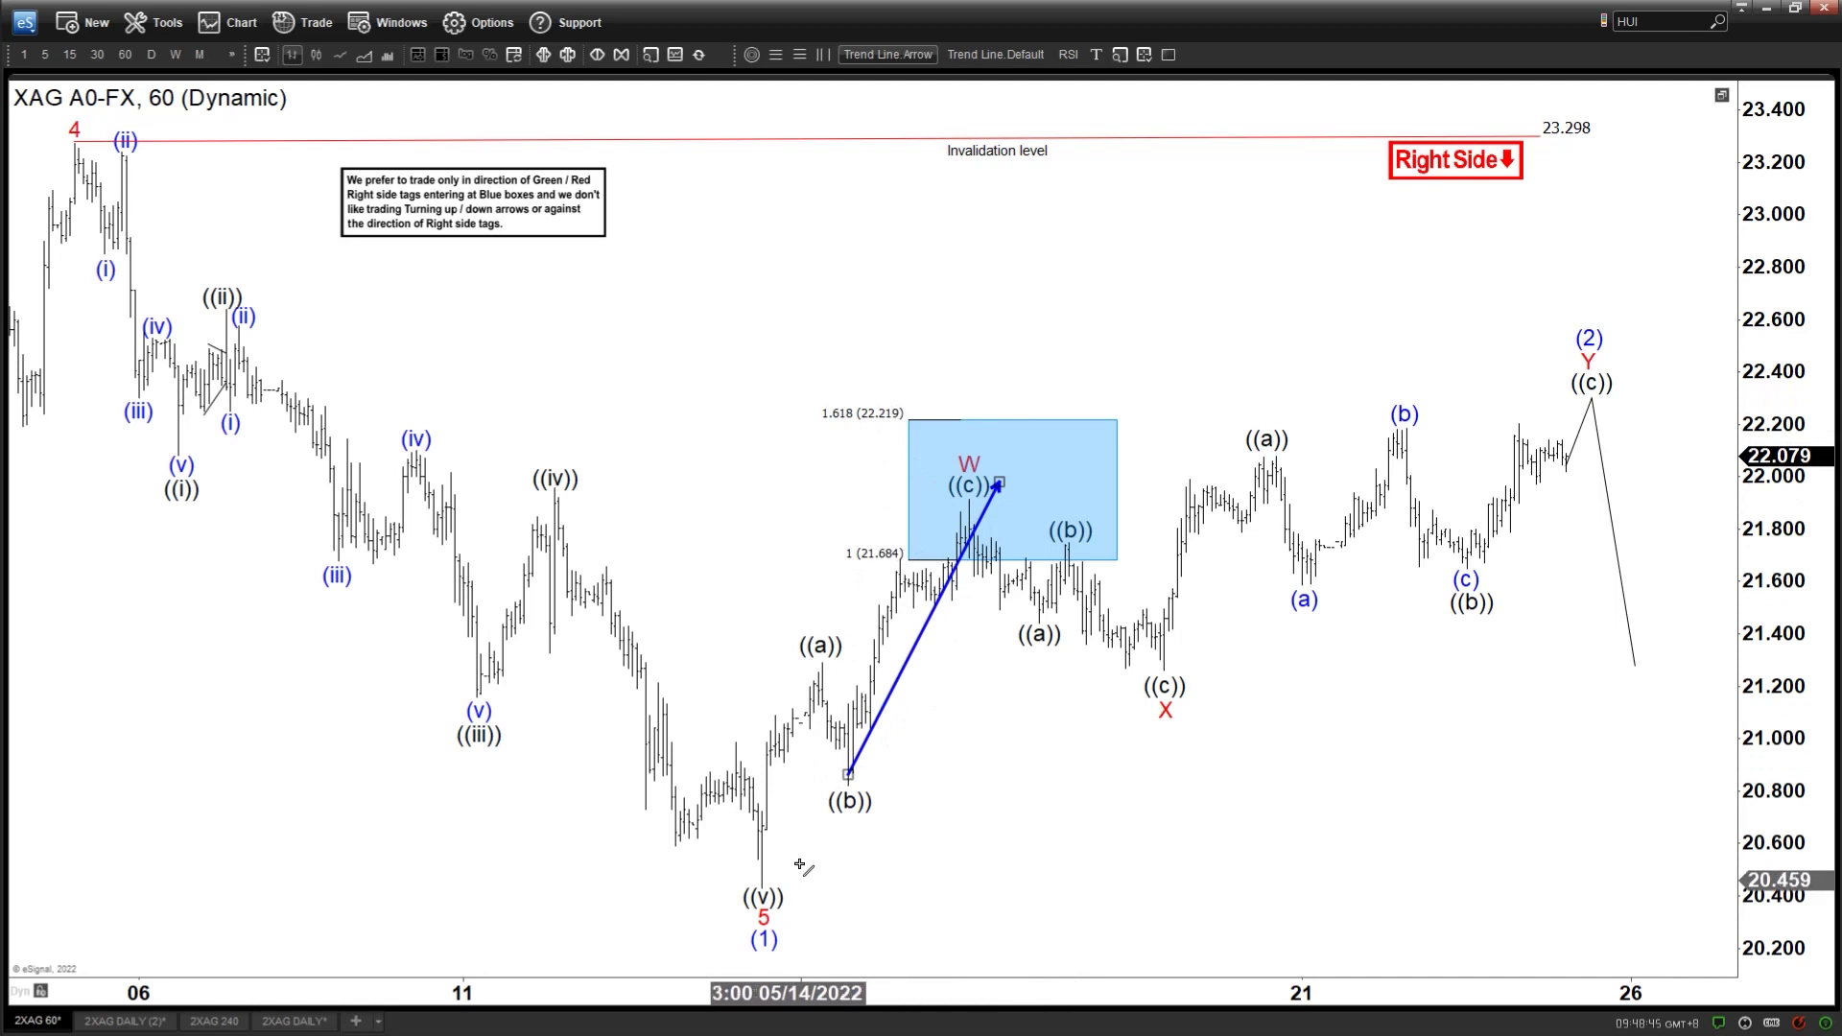
right_click(929, 628)
click(969, 789)
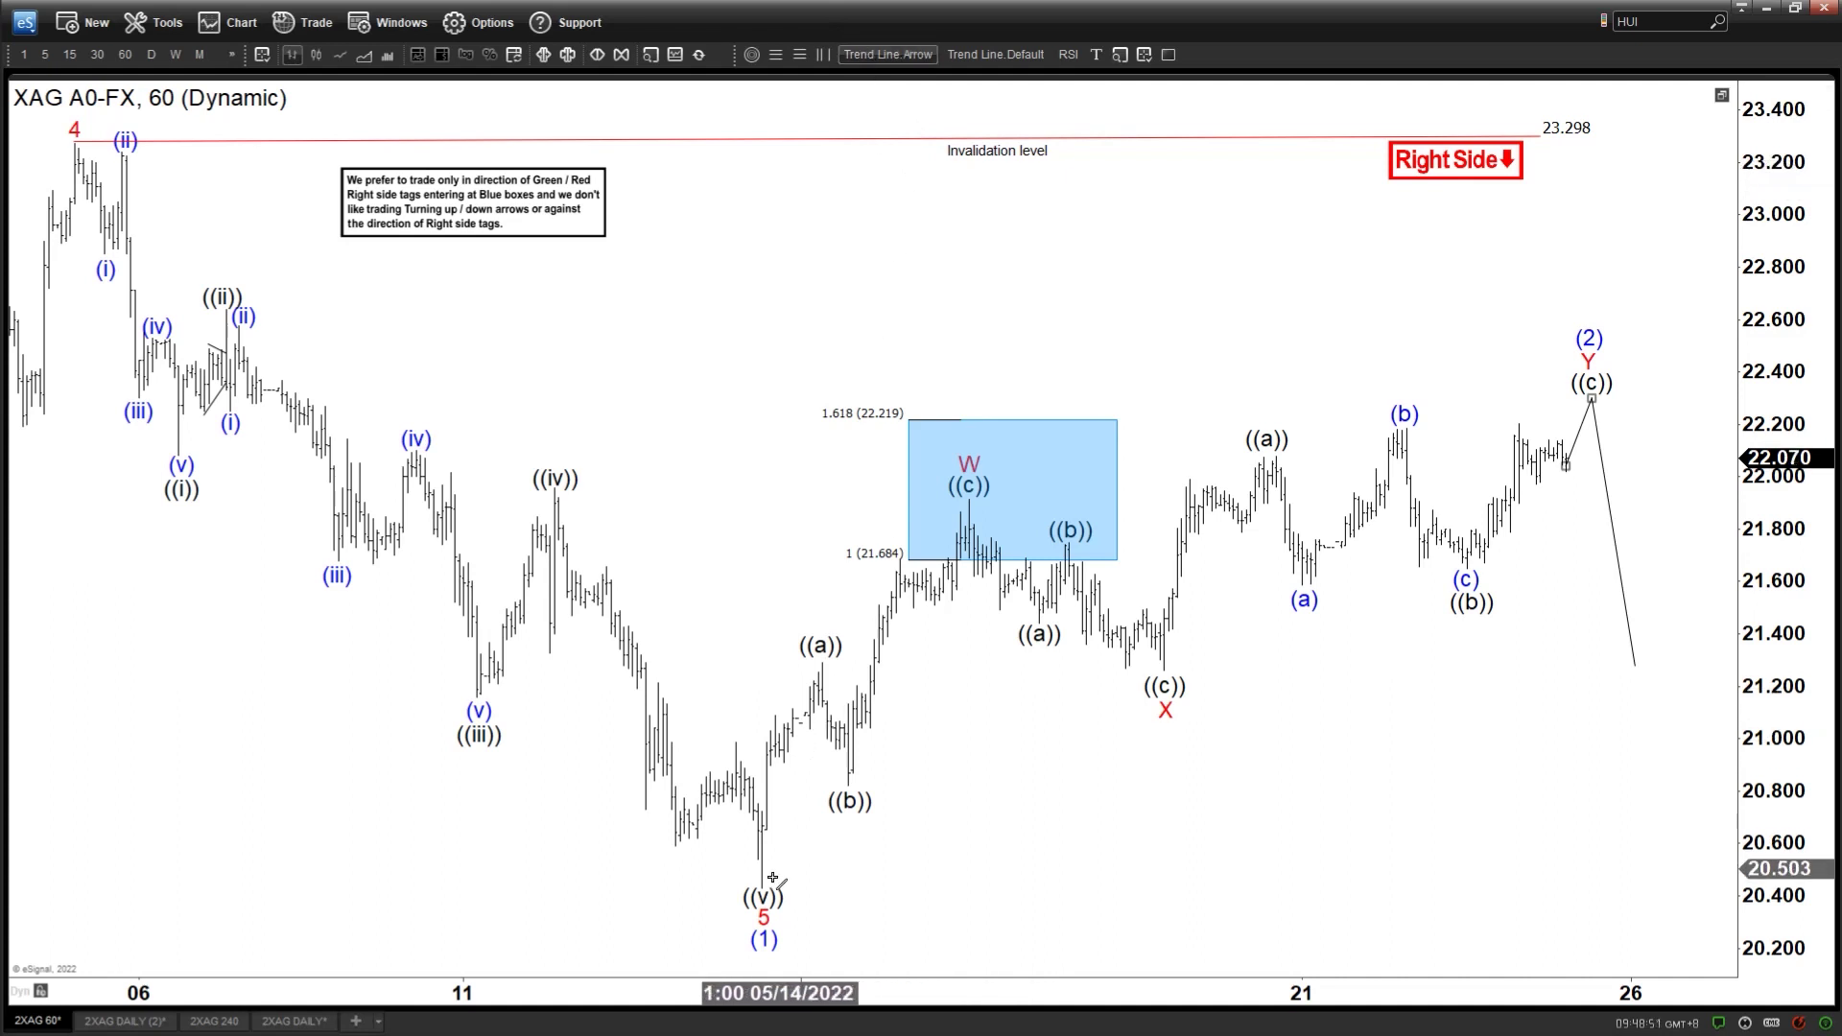
drag(844, 785, 871, 621)
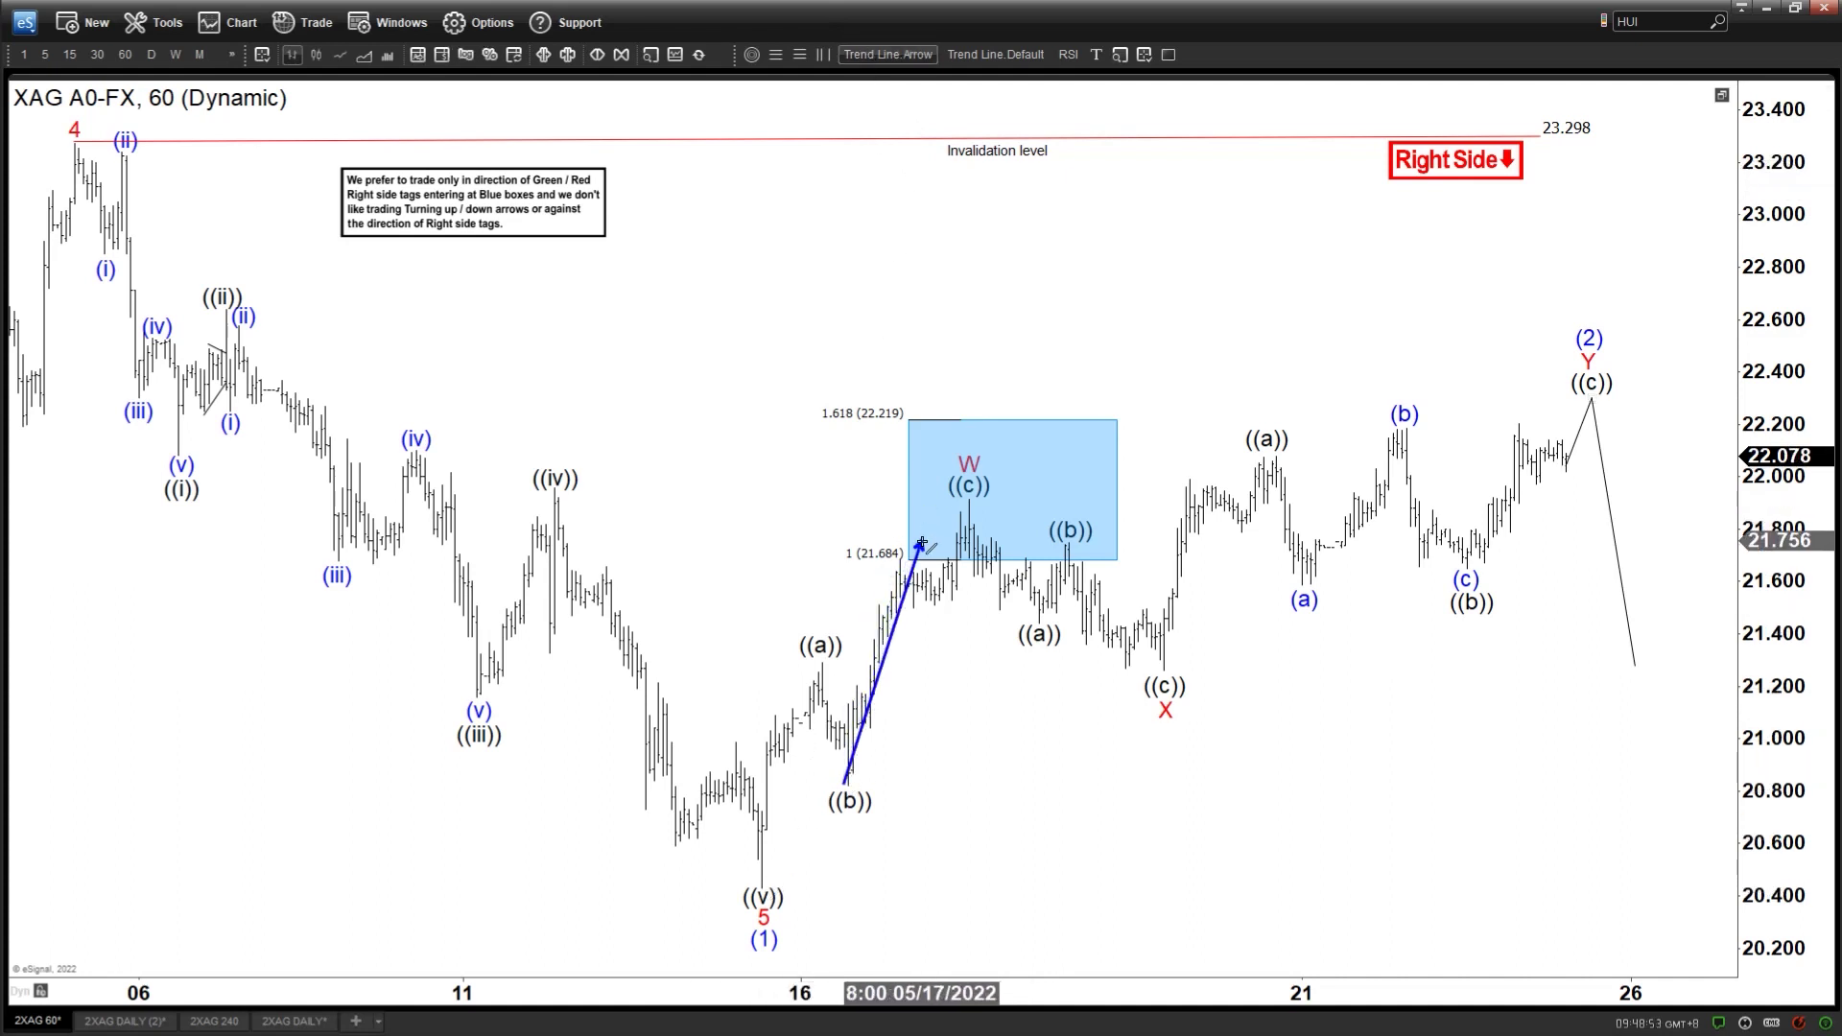
key(Escape)
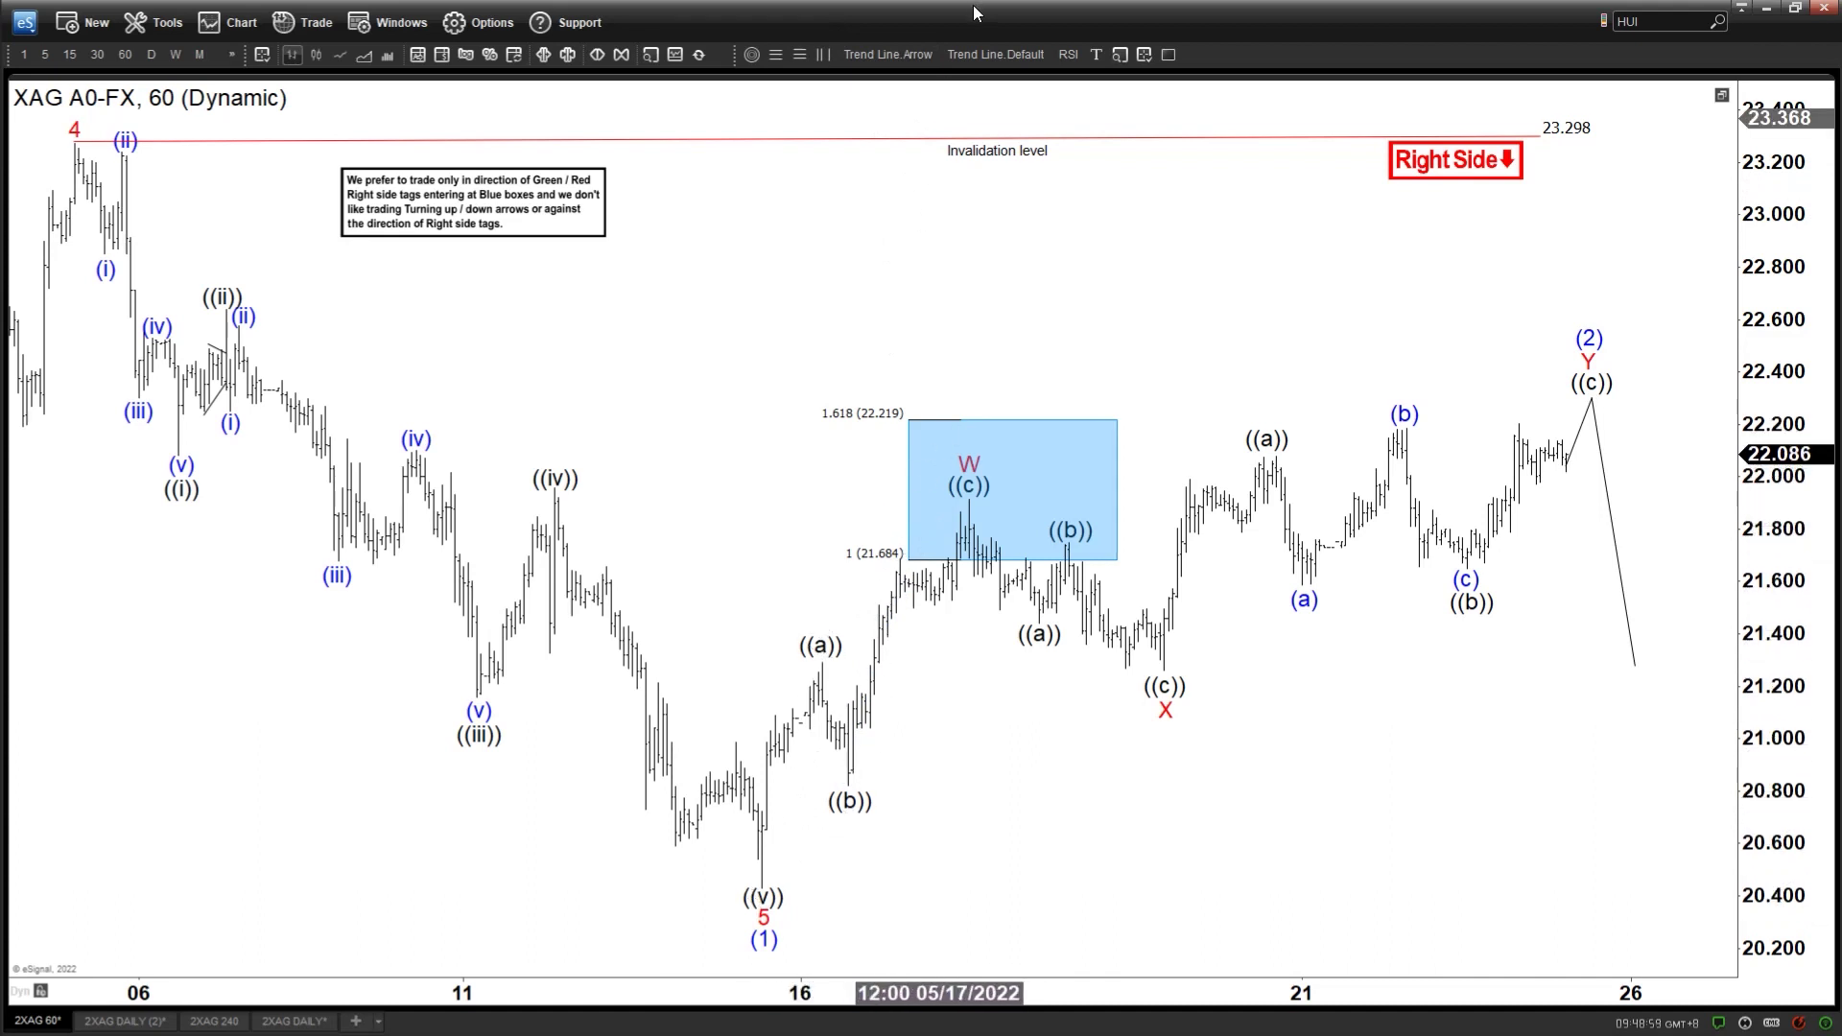
drag(760, 883, 977, 489)
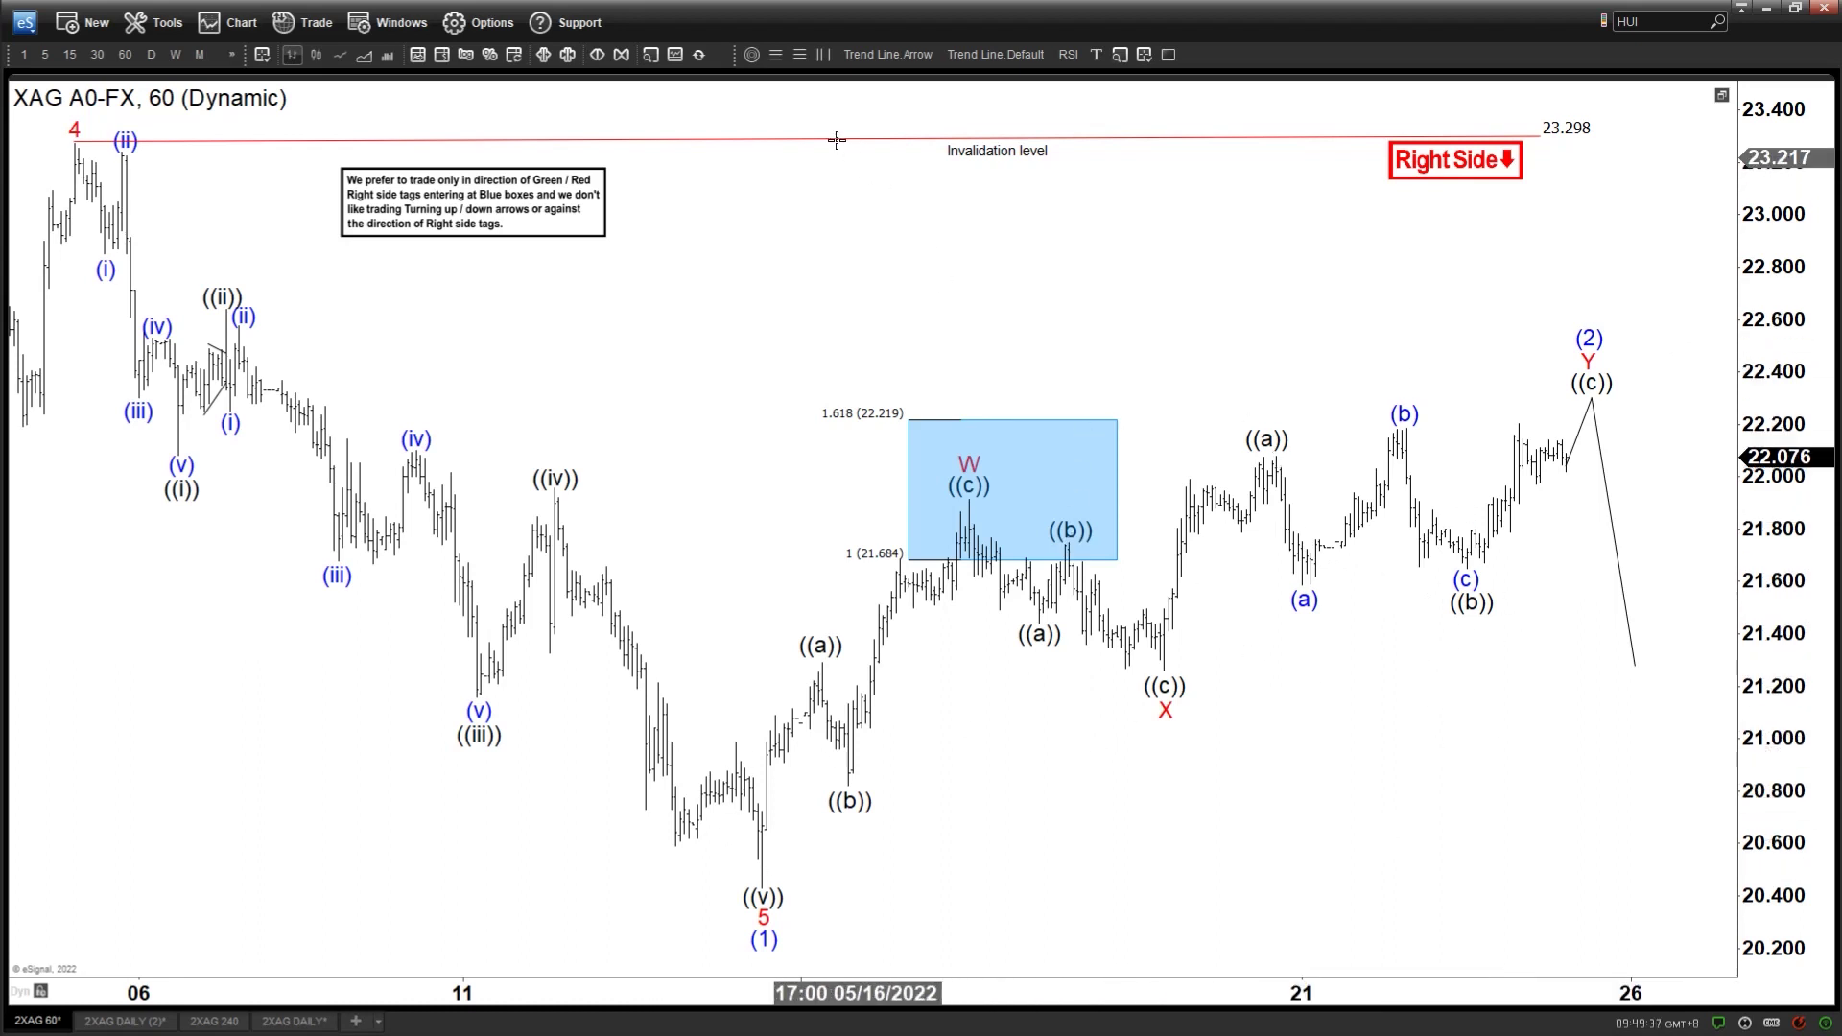
Project a Fibonacci extension from ((v)) low through W high to X low, showing 21.272 and 22.752.
click(762, 884)
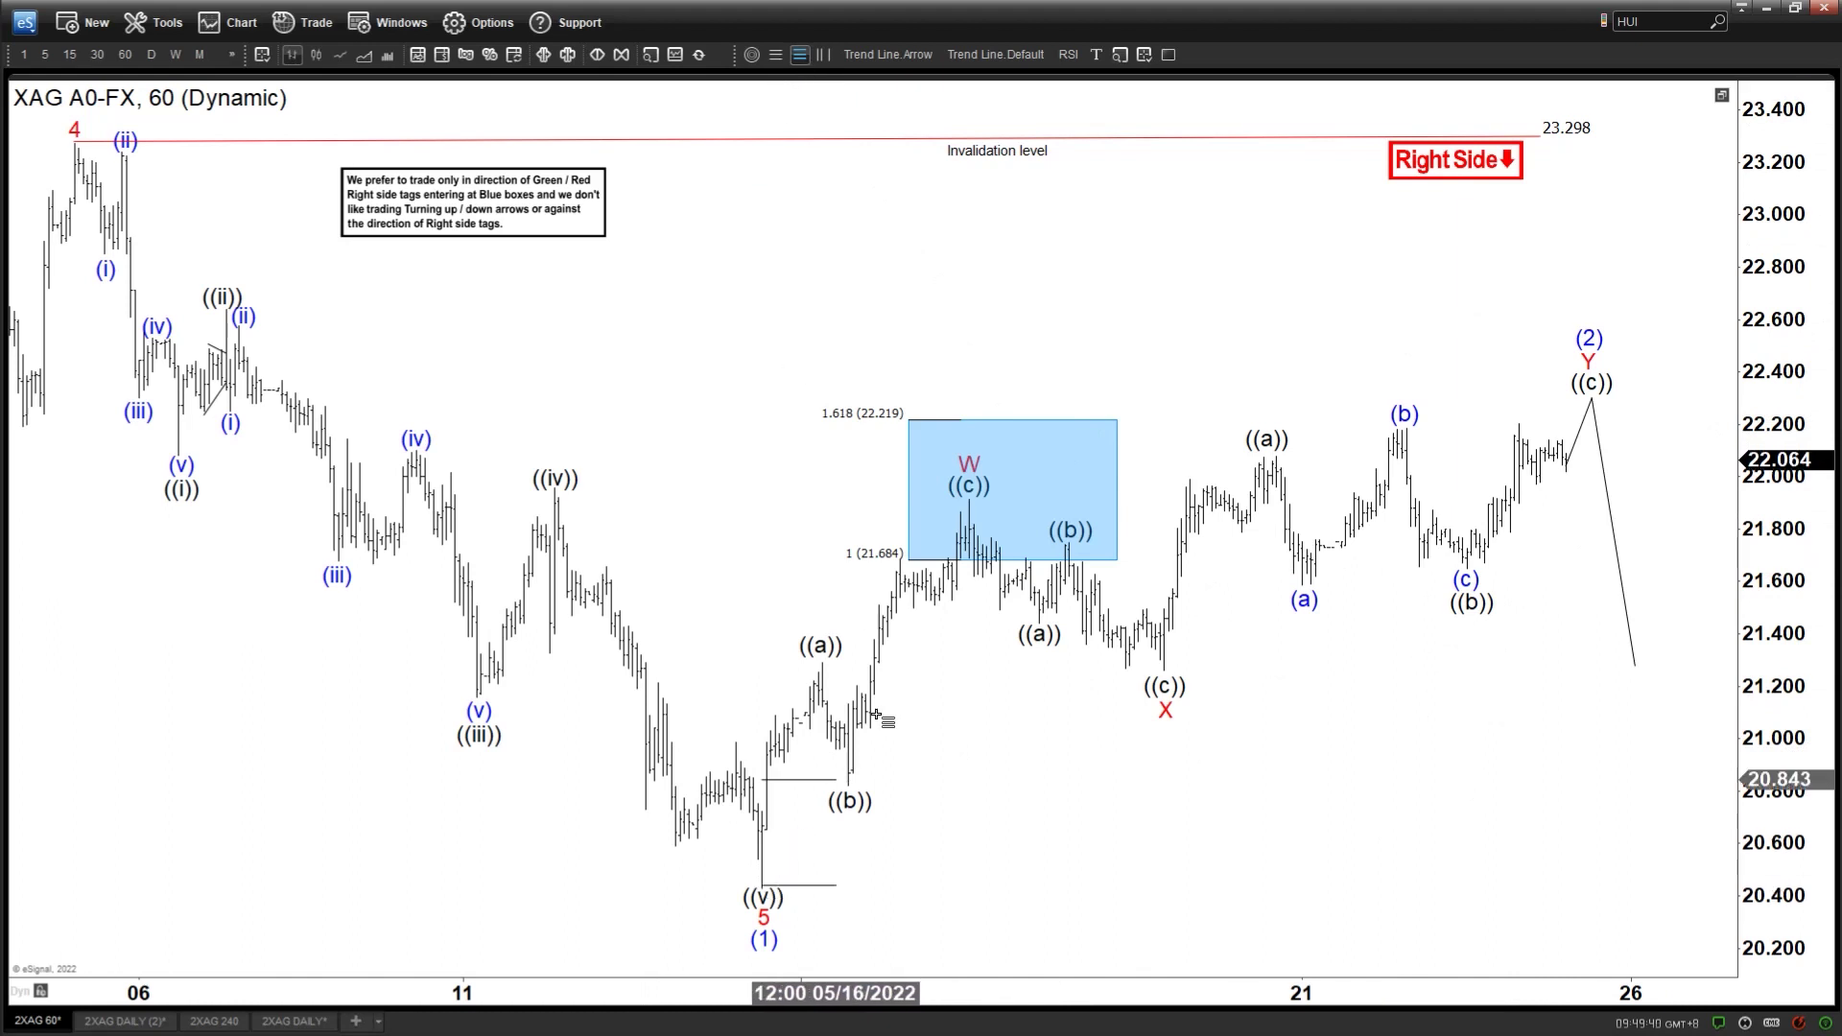
click(969, 497)
click(1644, 667)
drag(1678, 348, 1669, 384)
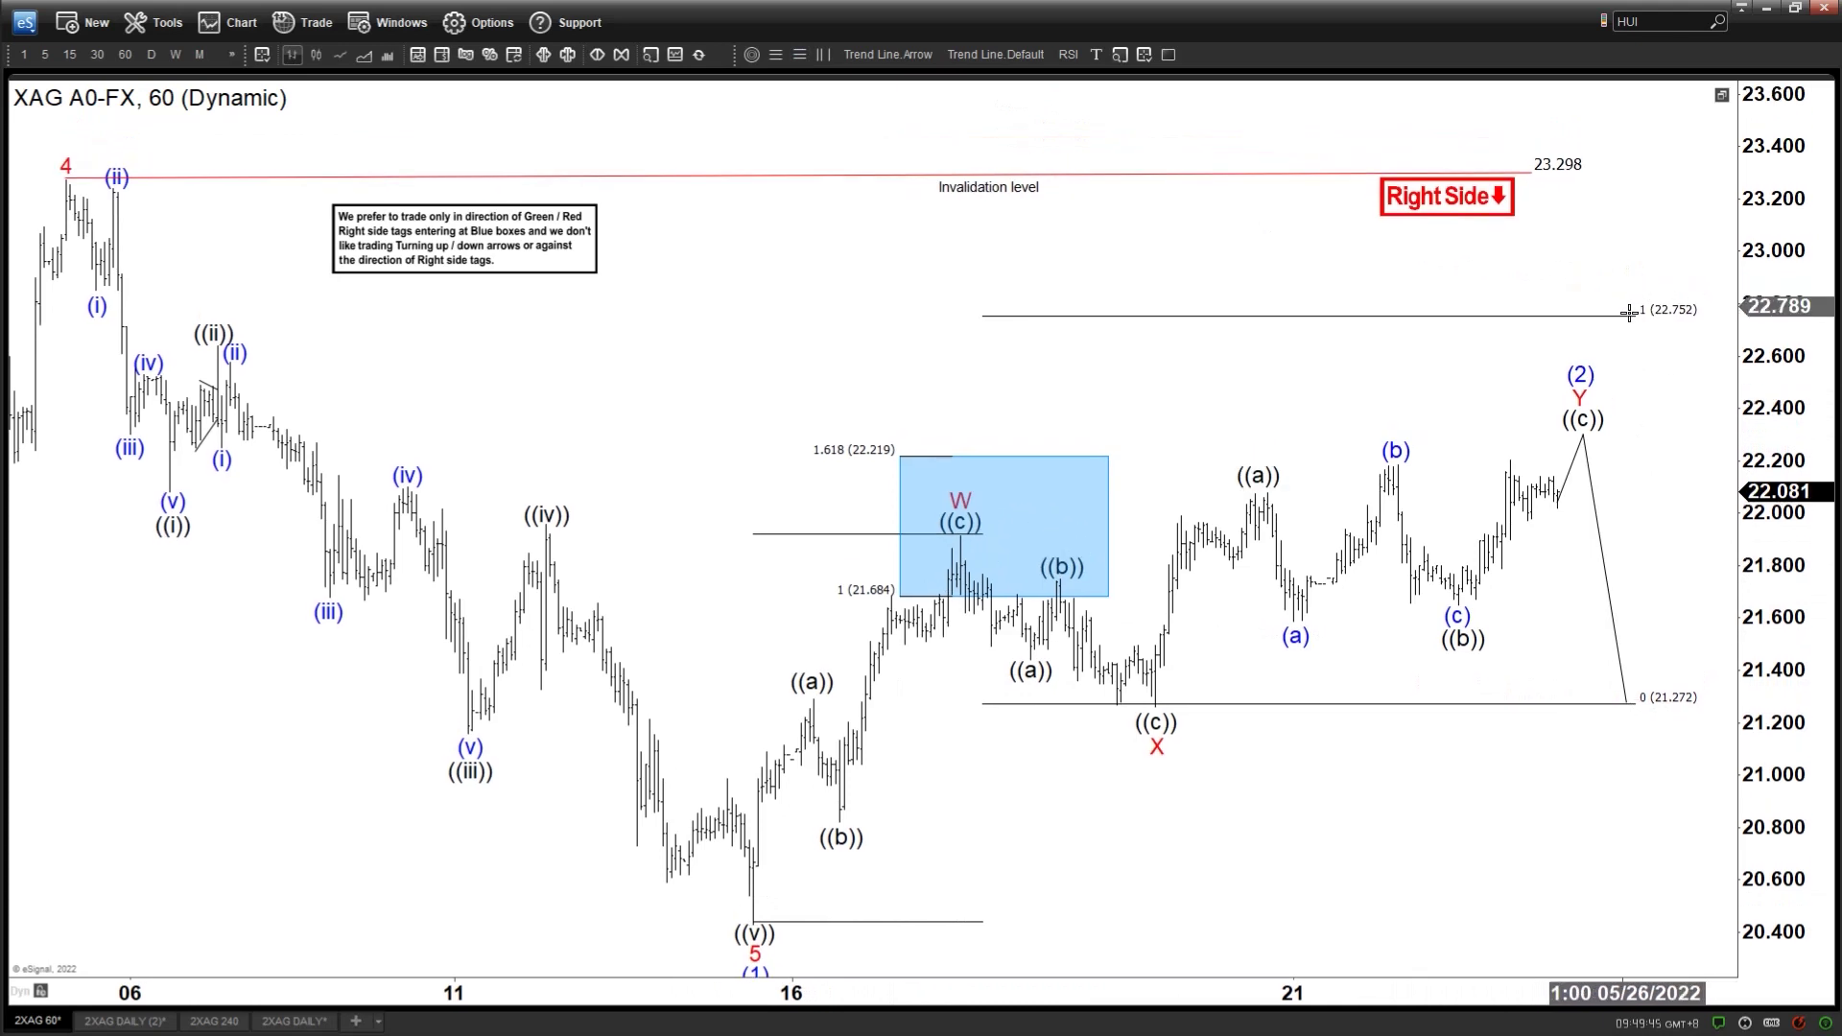
drag(1649, 376, 1619, 433)
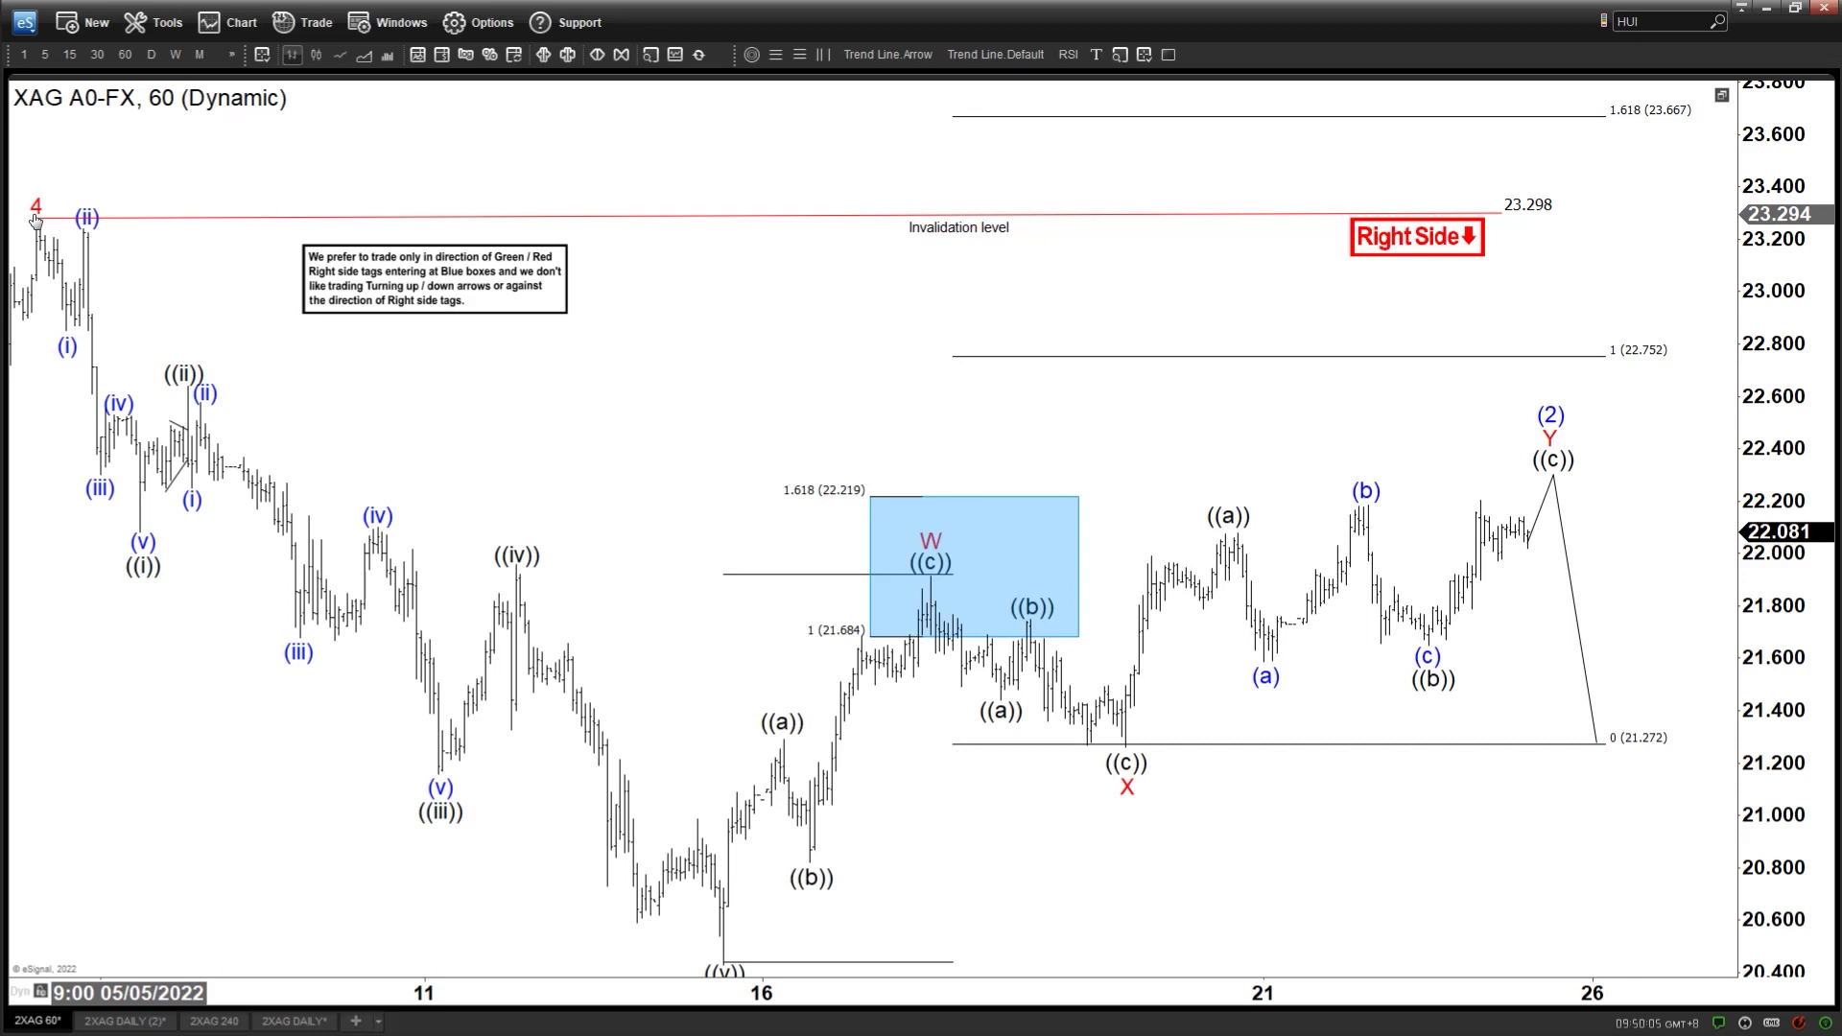
drag(1147, 892, 1131, 793)
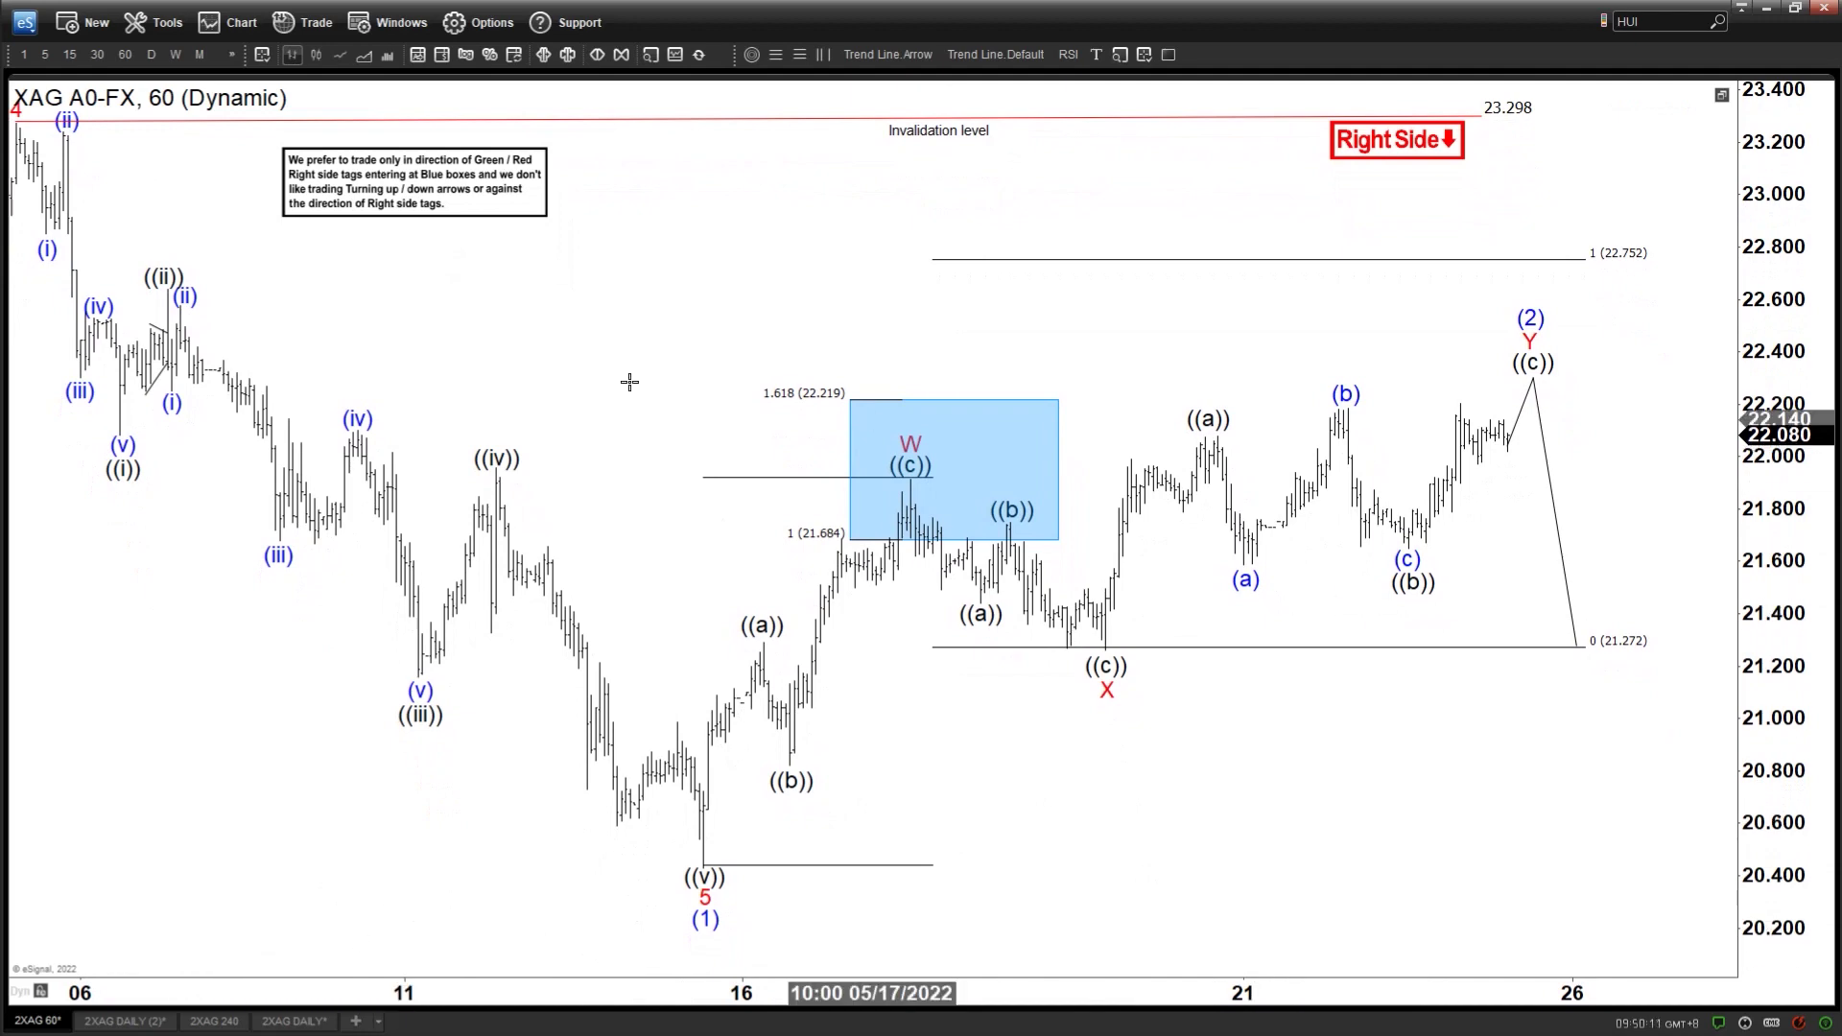
Compare the 60-minute and daily XAG charts, settling on the daily chart with the data window shown.
click(120, 1022)
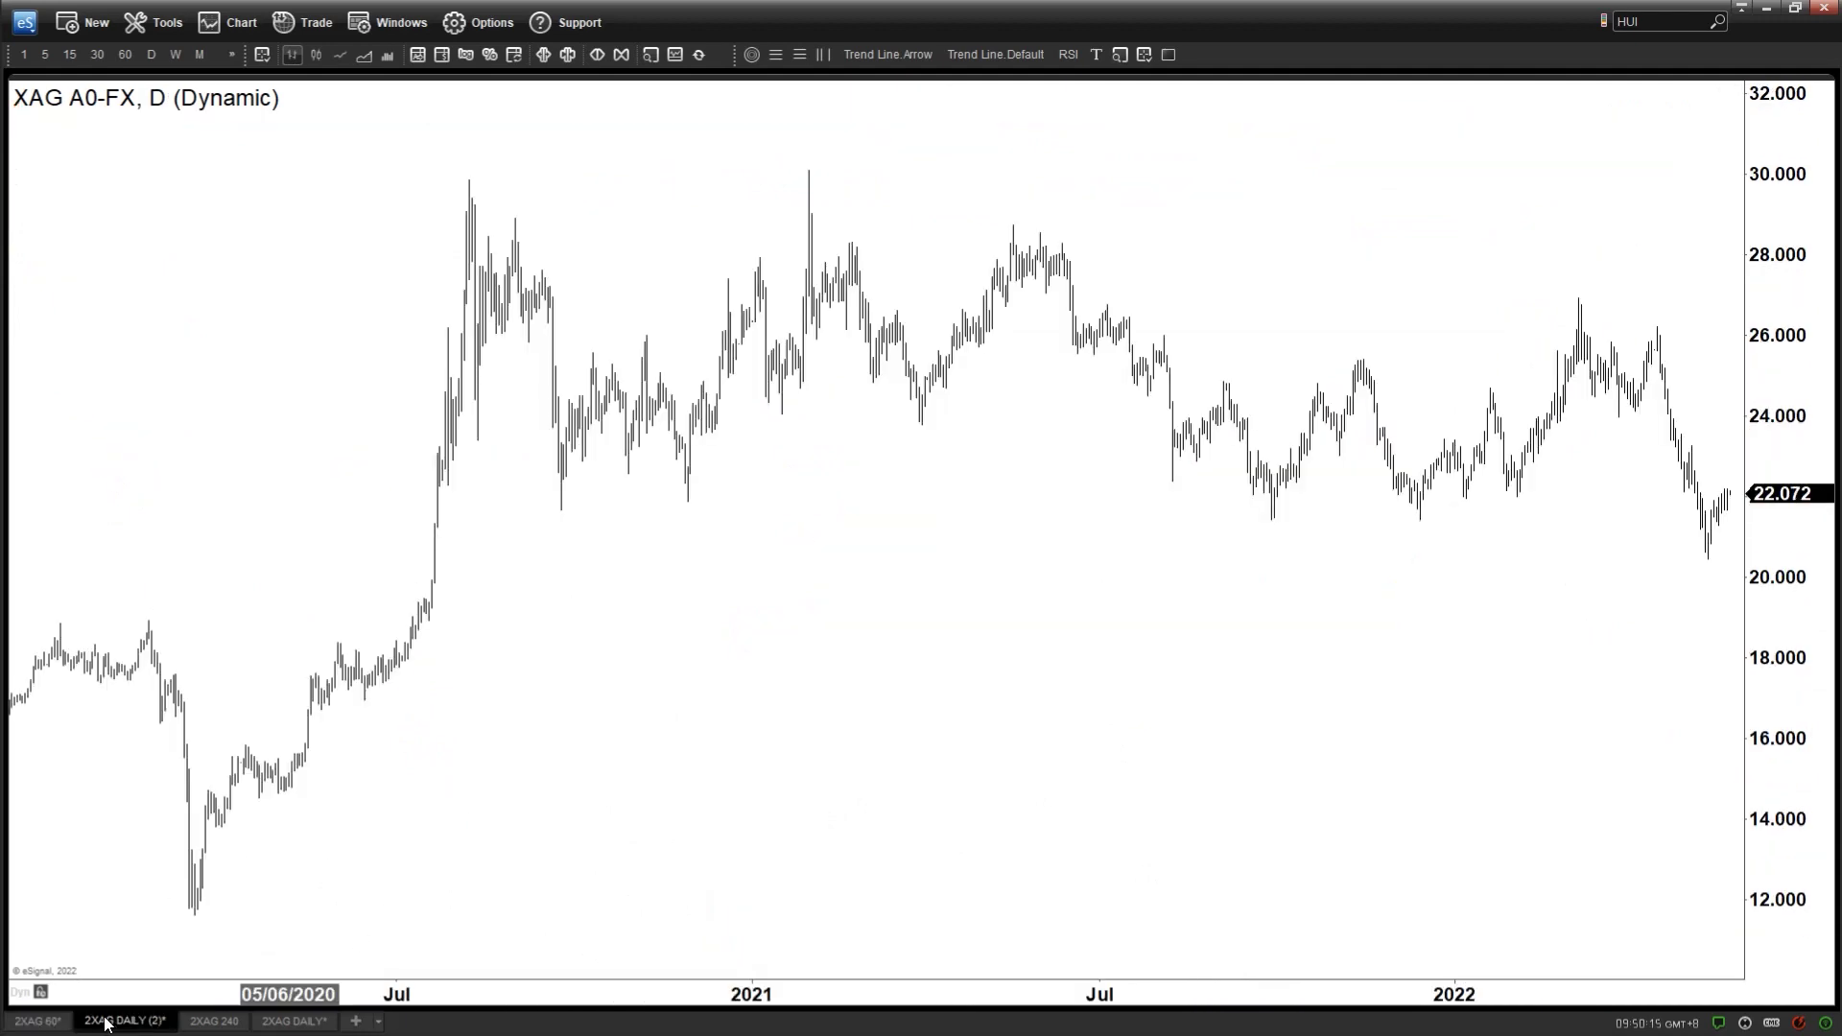
click(39, 1021)
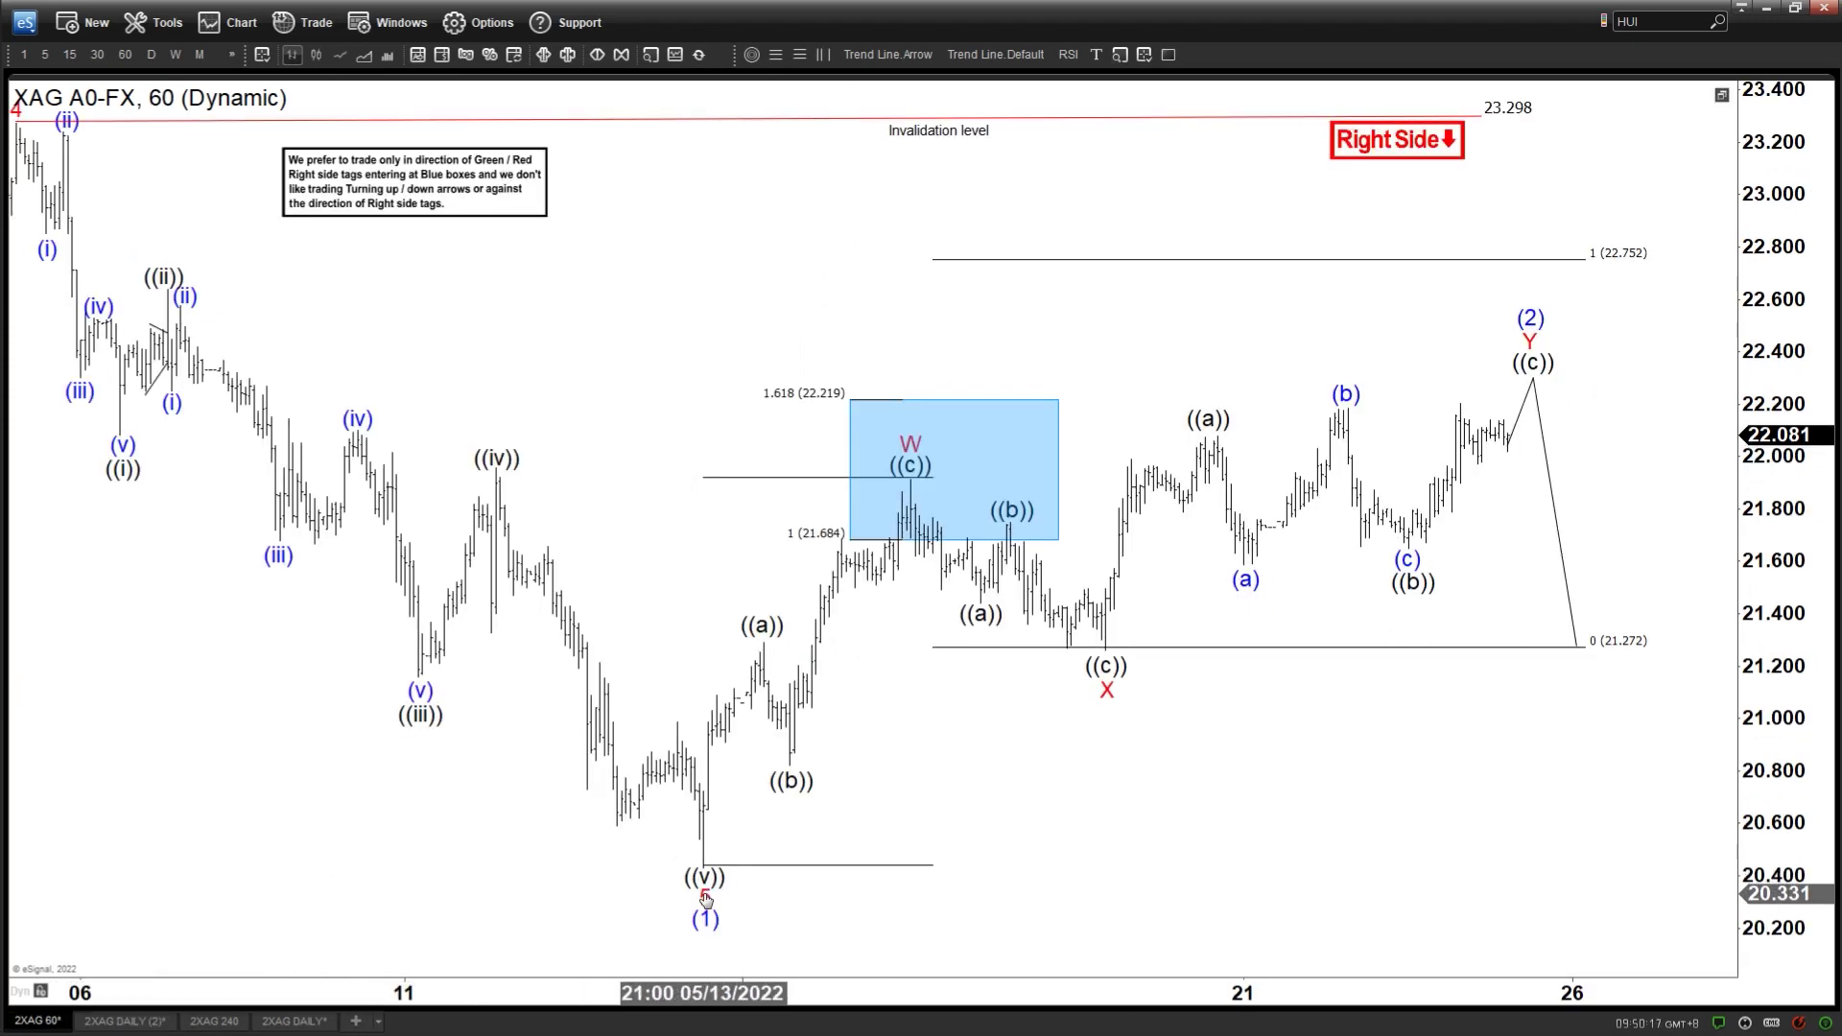
click(120, 1021)
drag(1644, 559, 1487, 573)
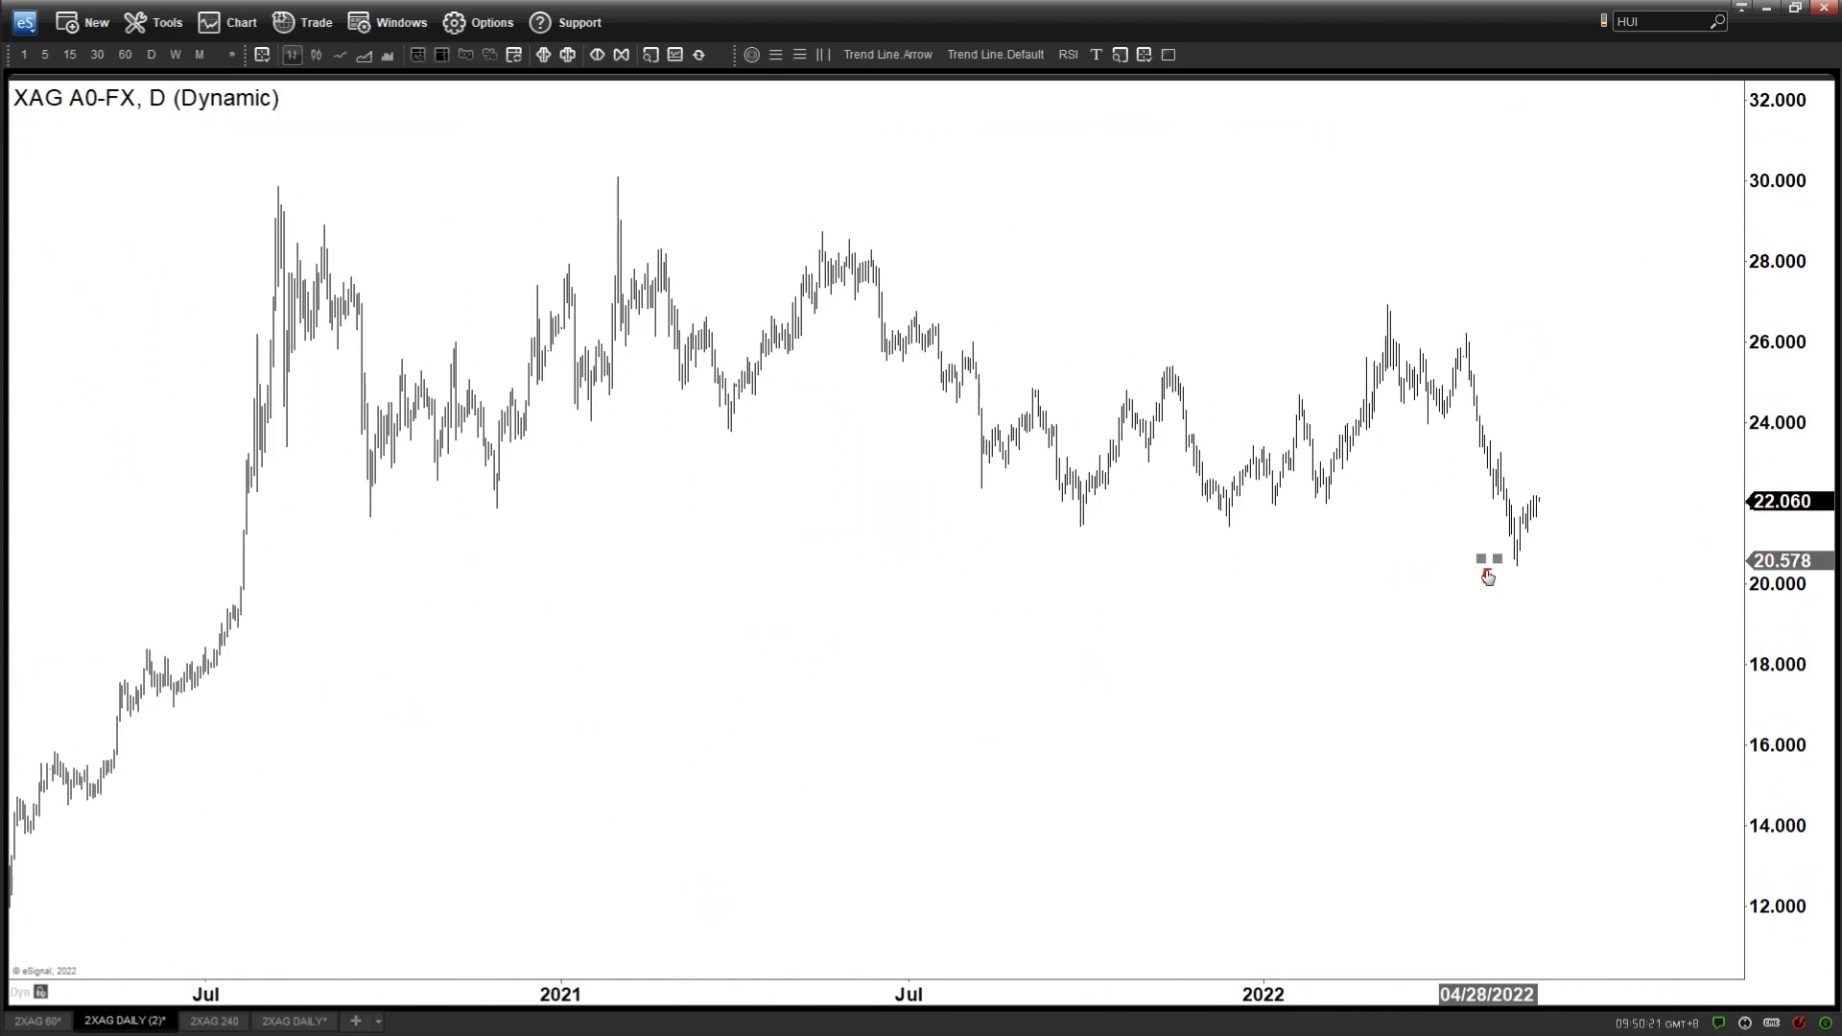
click(38, 1022)
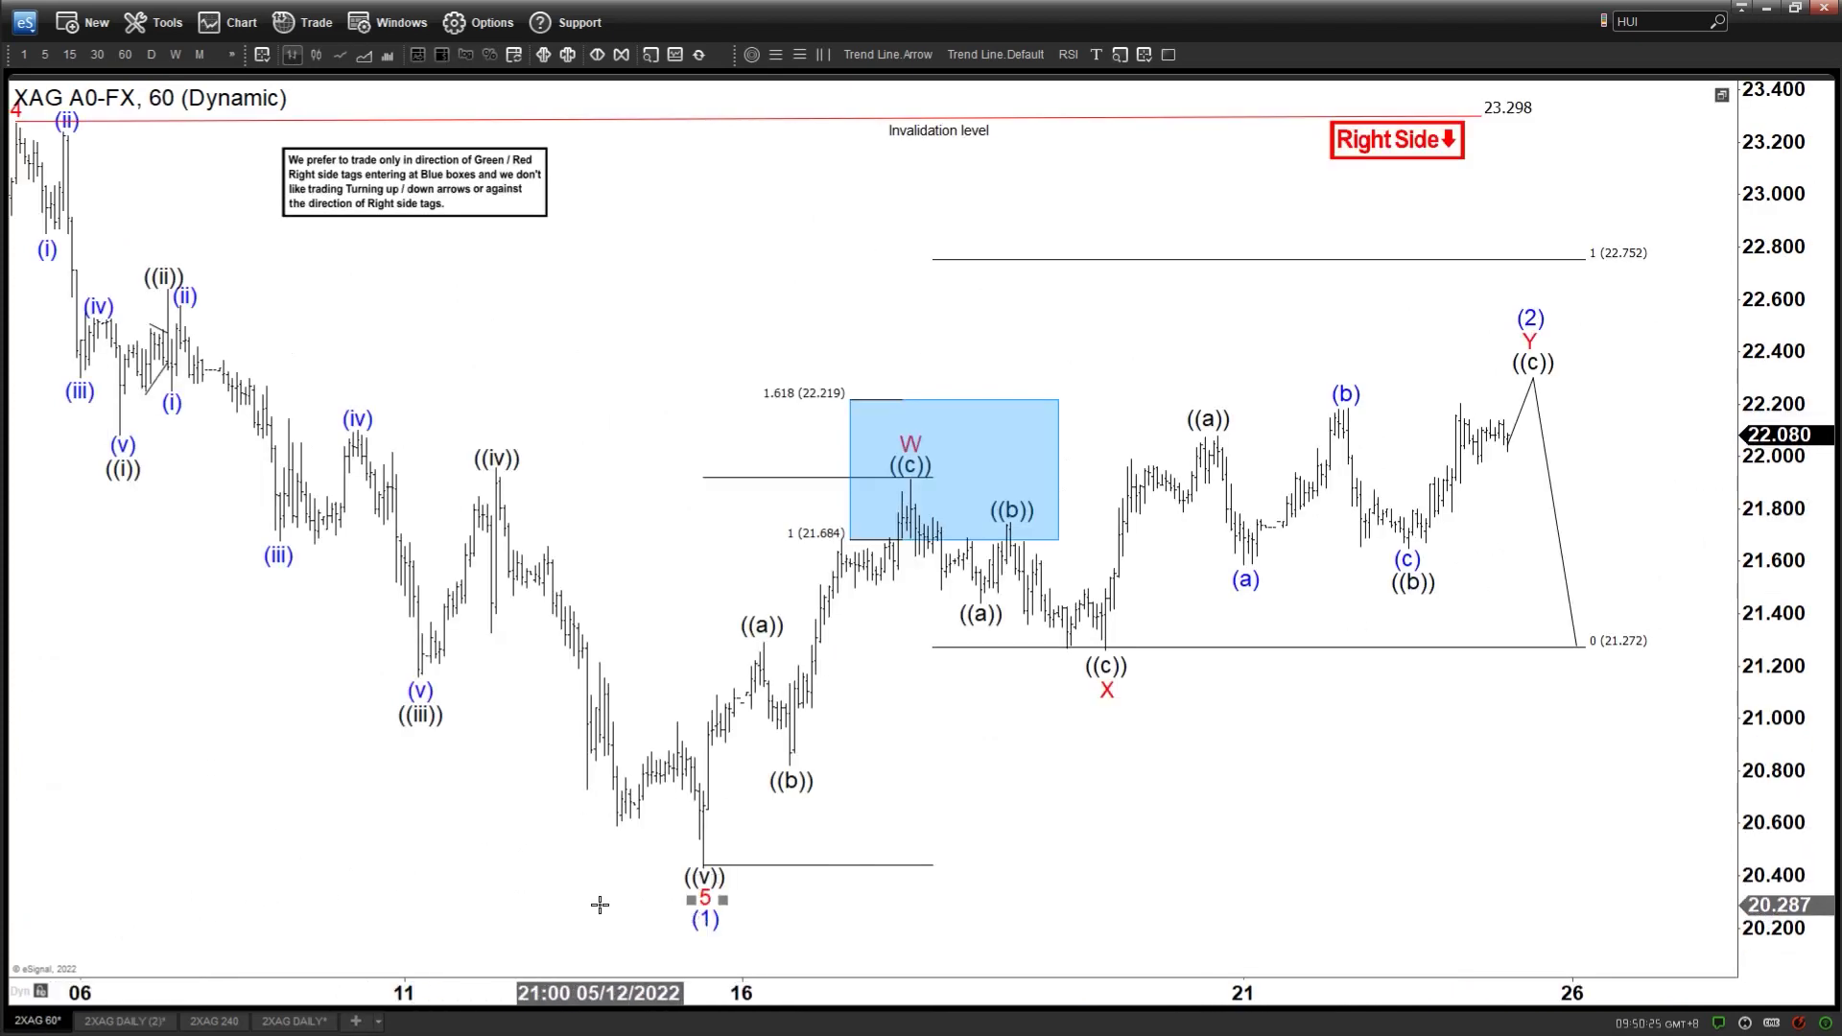
click(124, 1021)
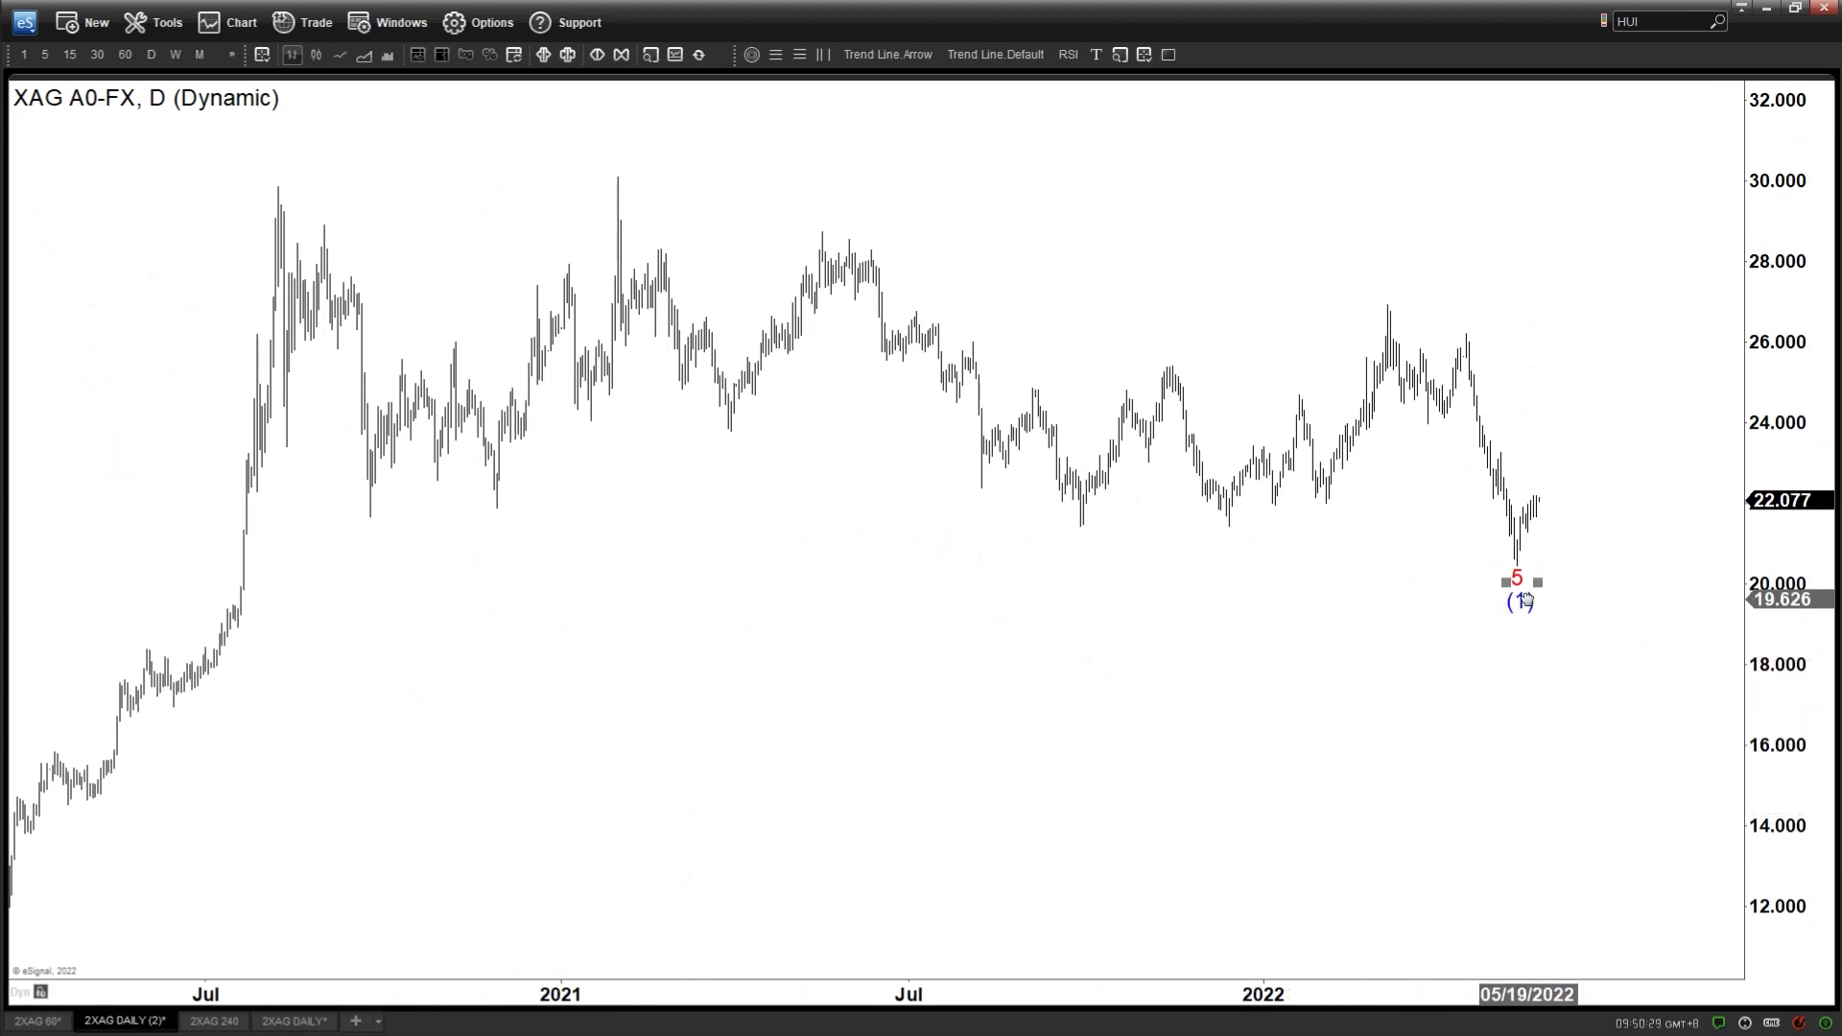
click(39, 1021)
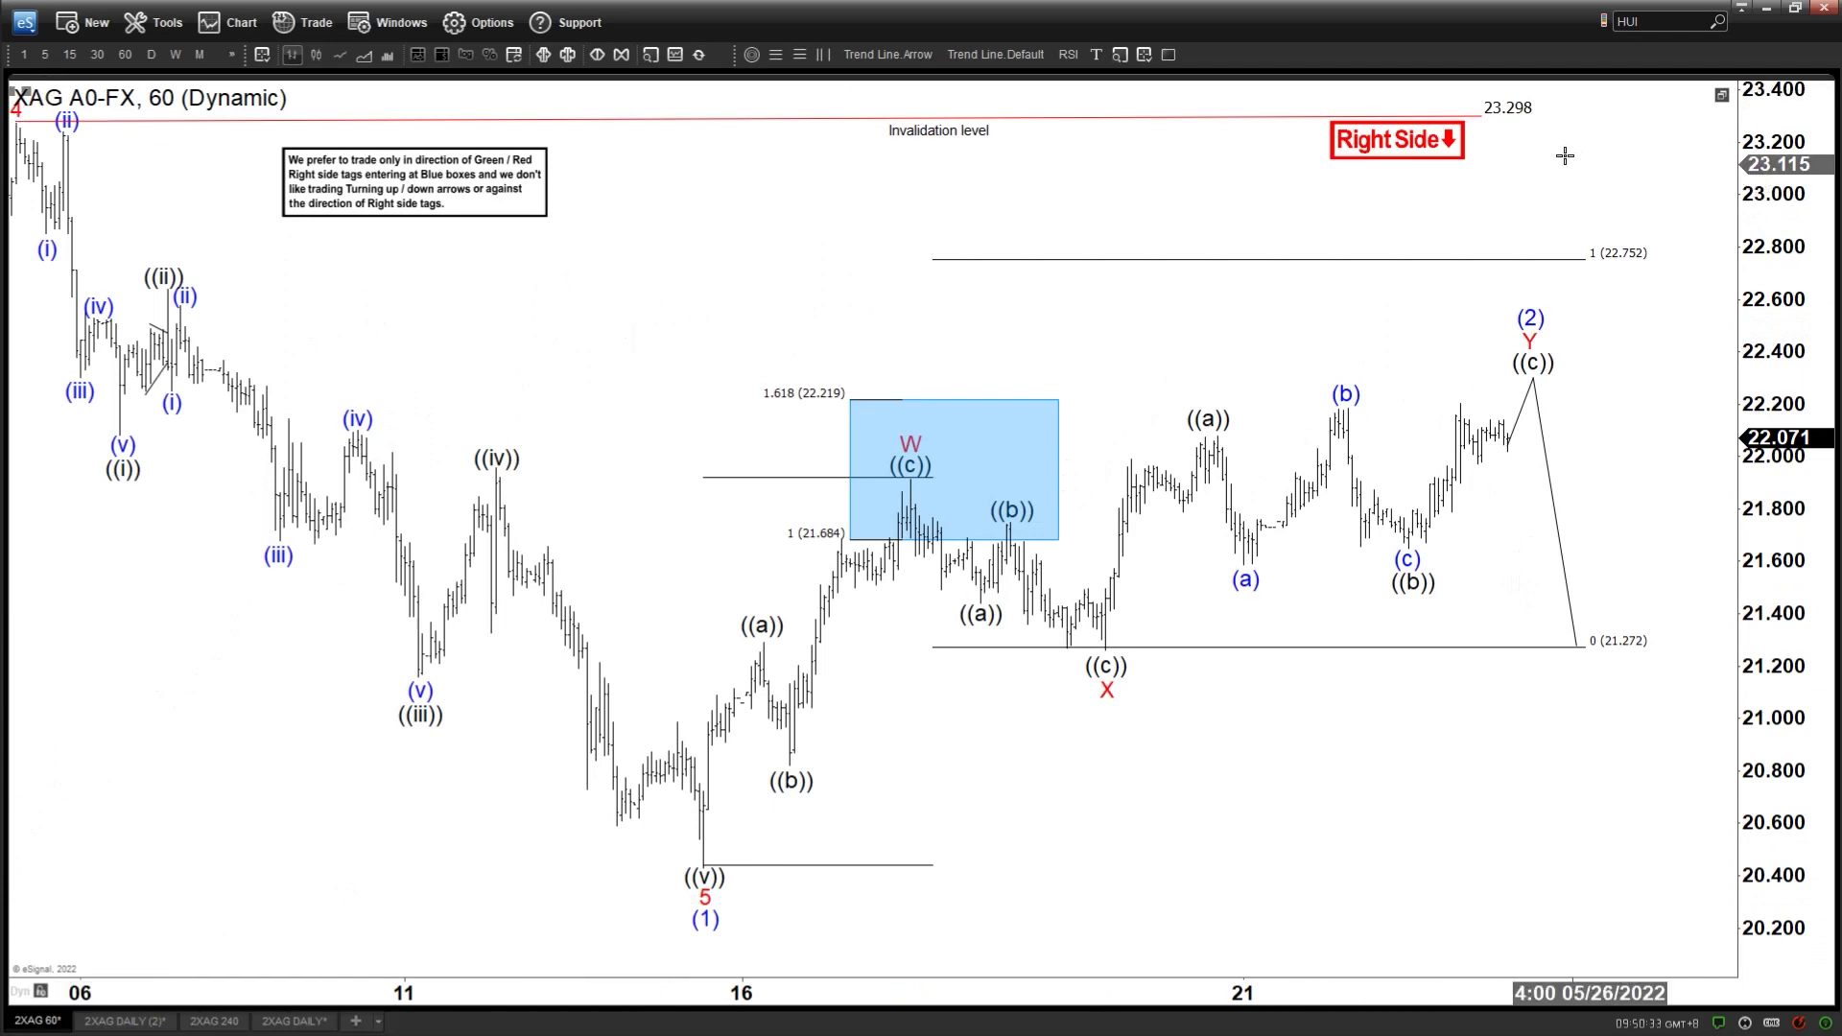
click(117, 1021)
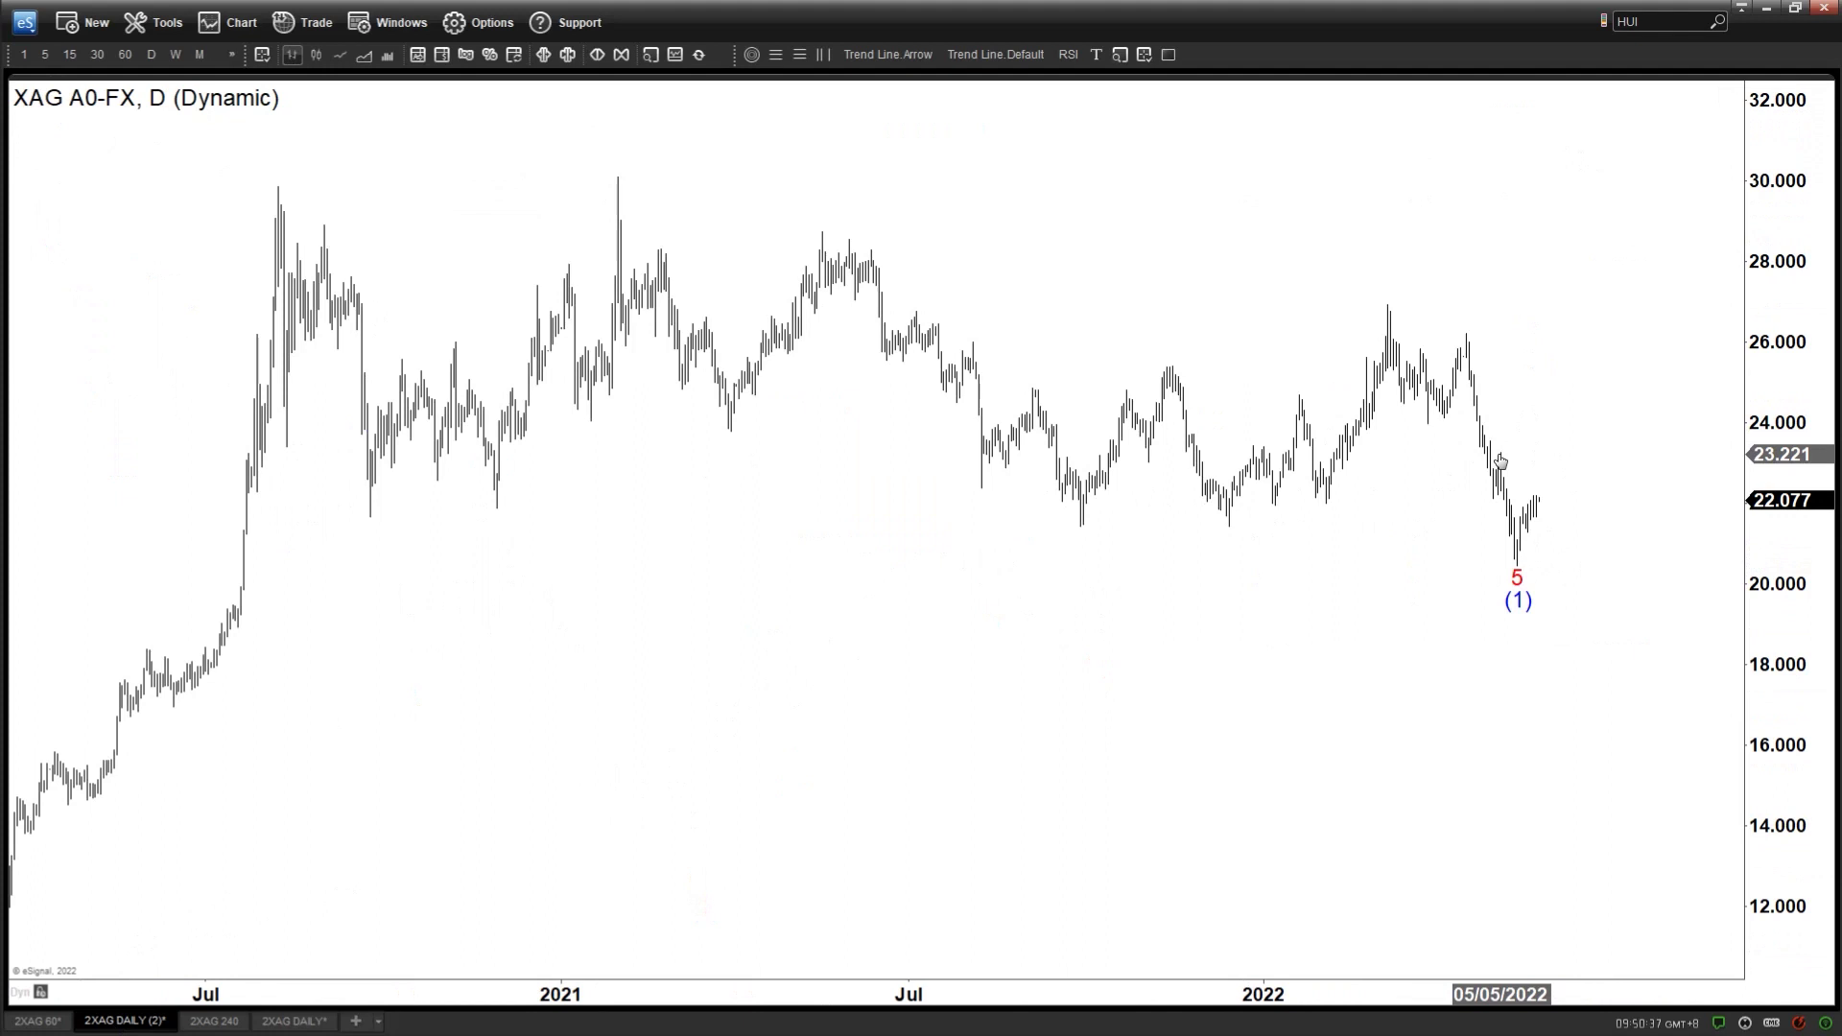
click(1122, 57)
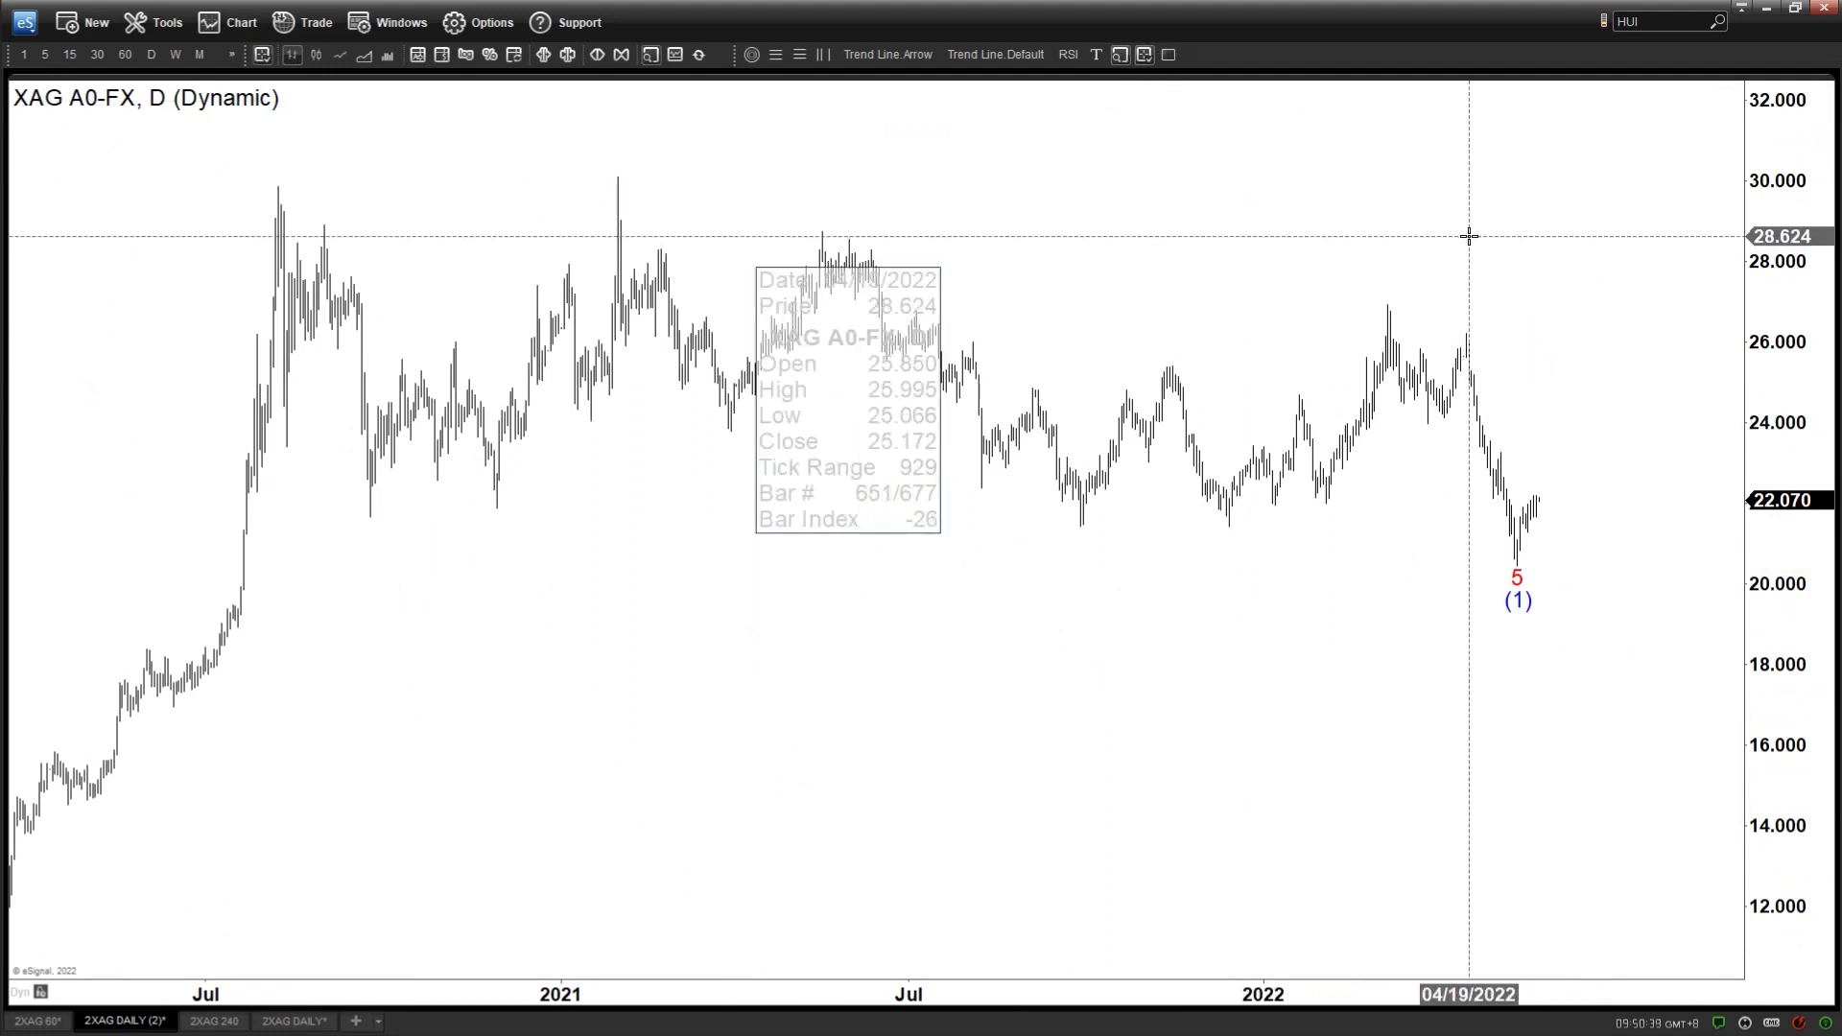
Place wave labels 4, 3 and 1 on the swings of the daily decline.
drag(1492, 292, 1490, 507)
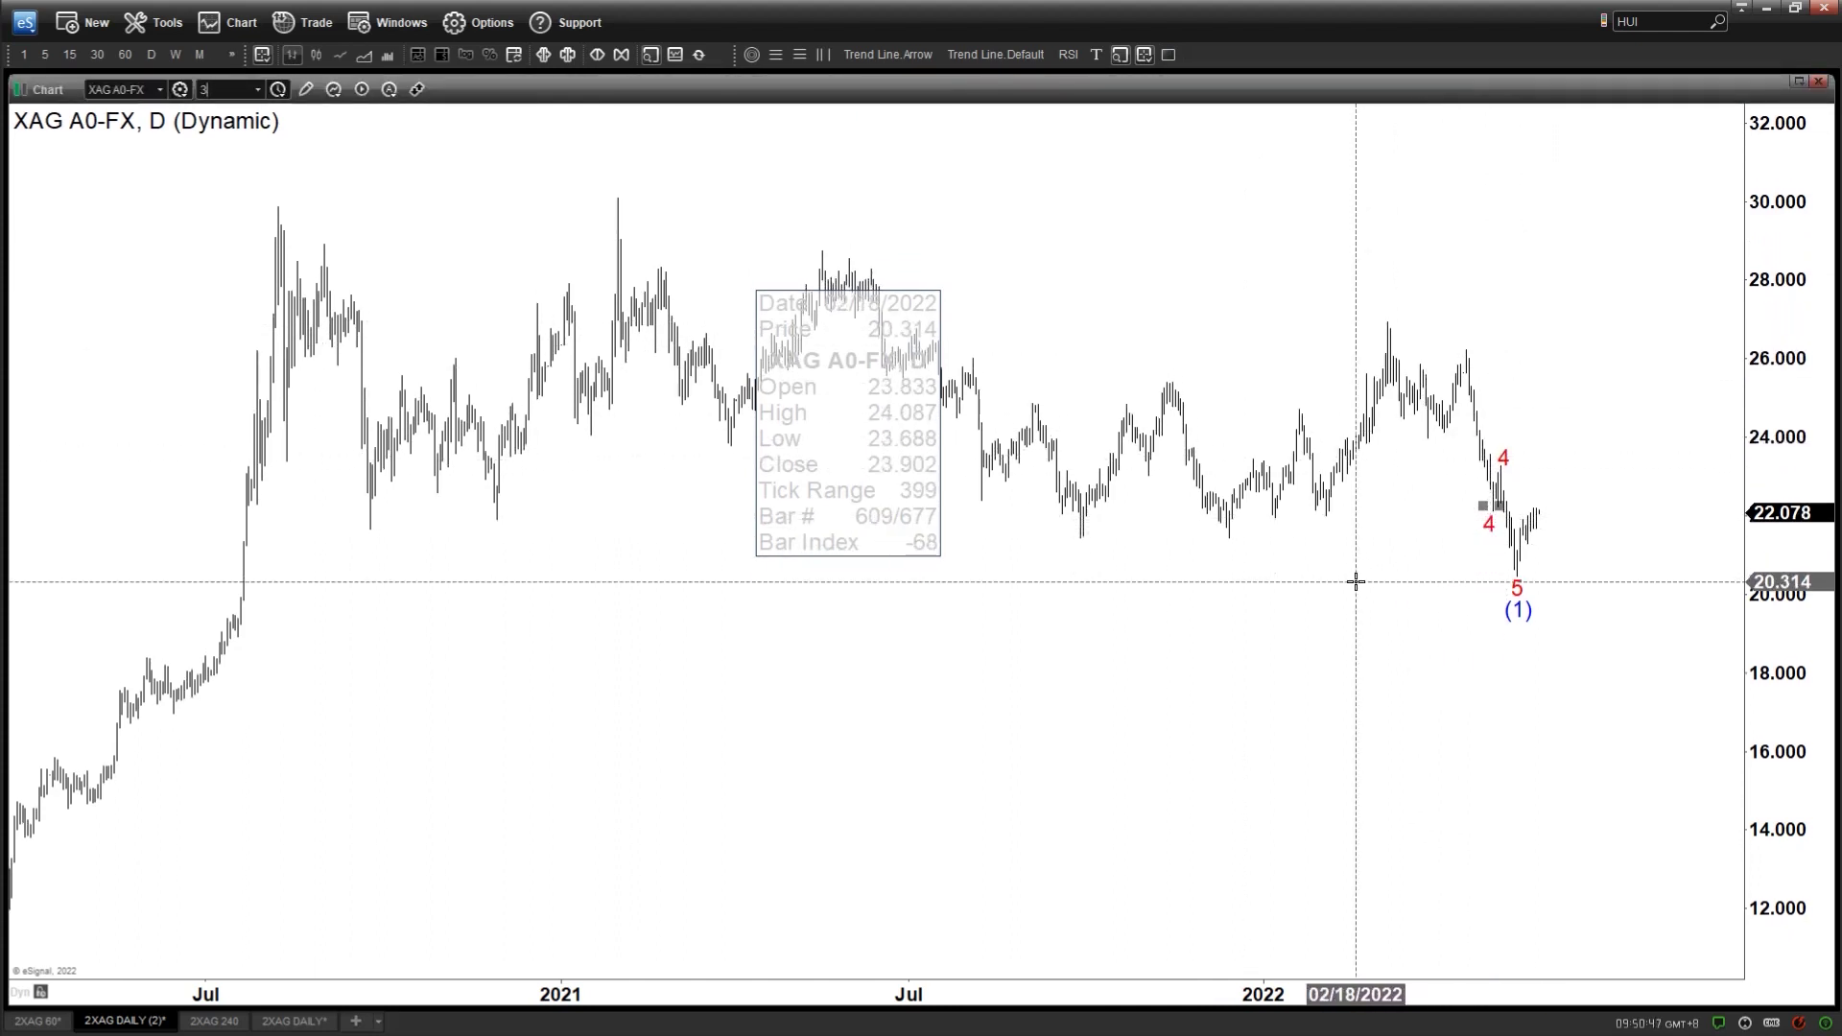
text(3)
key(Return)
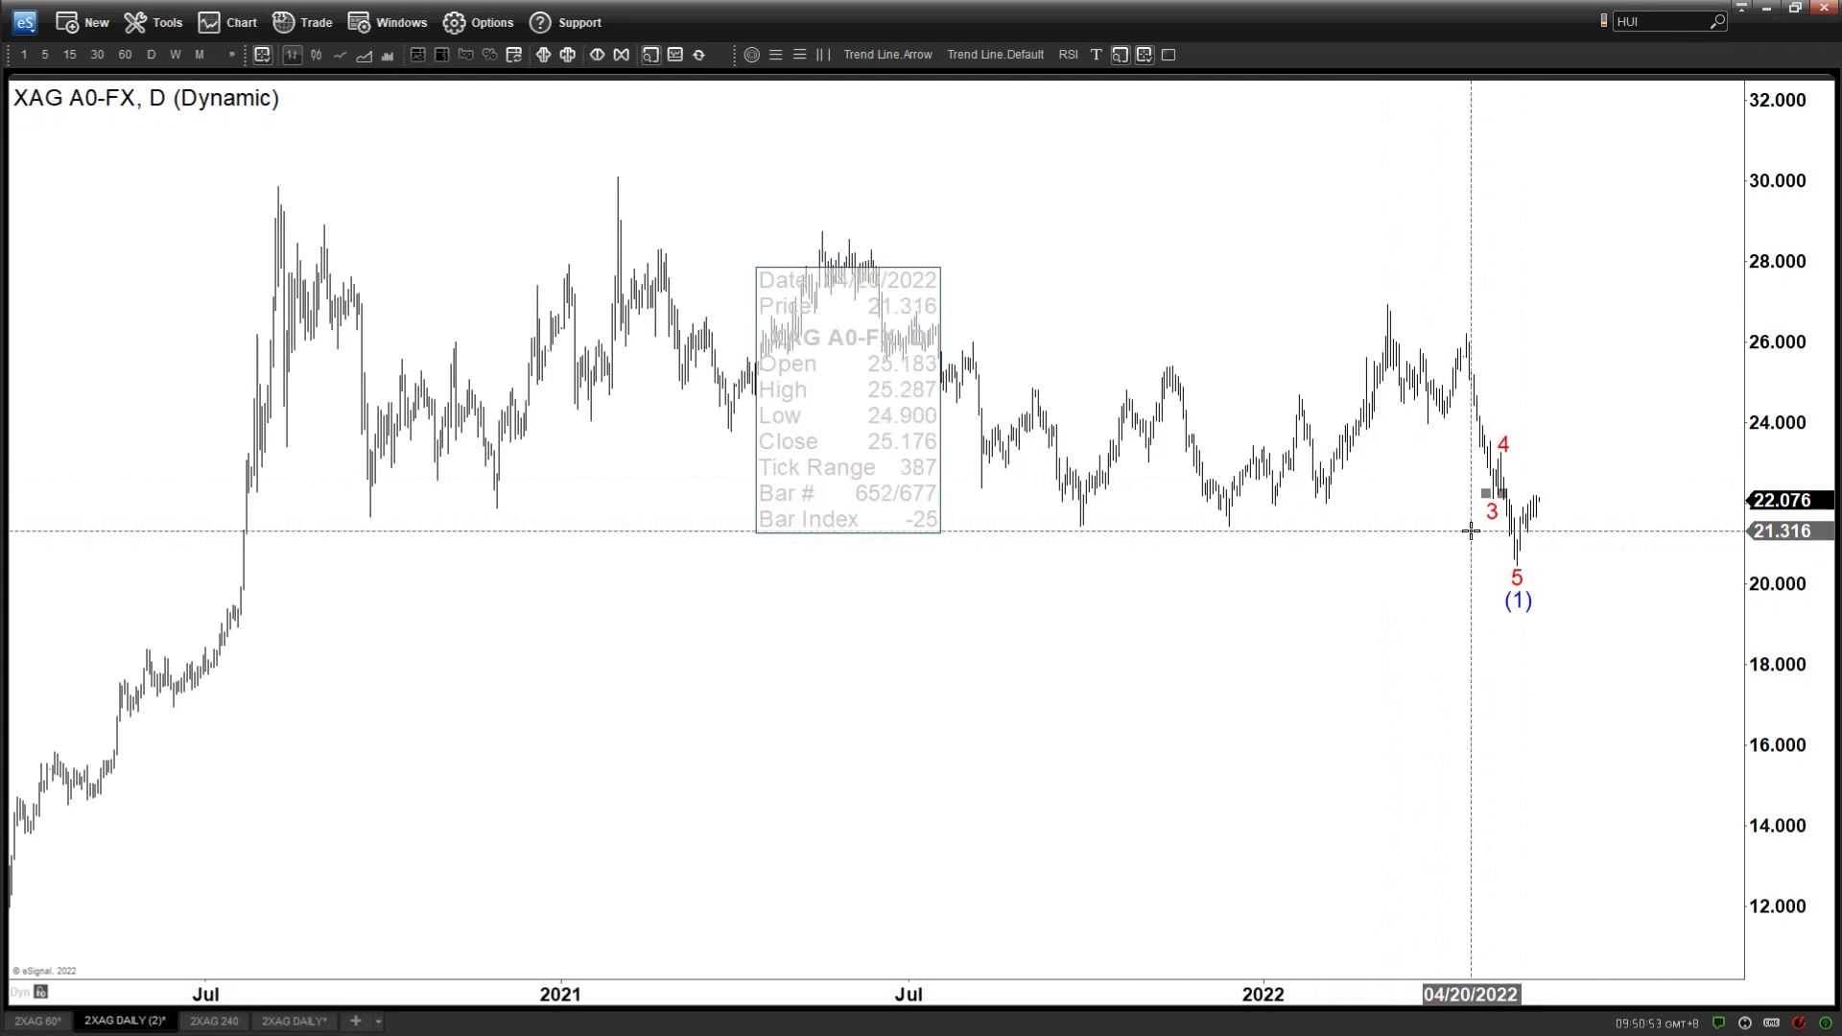
drag(1490, 516, 1428, 442)
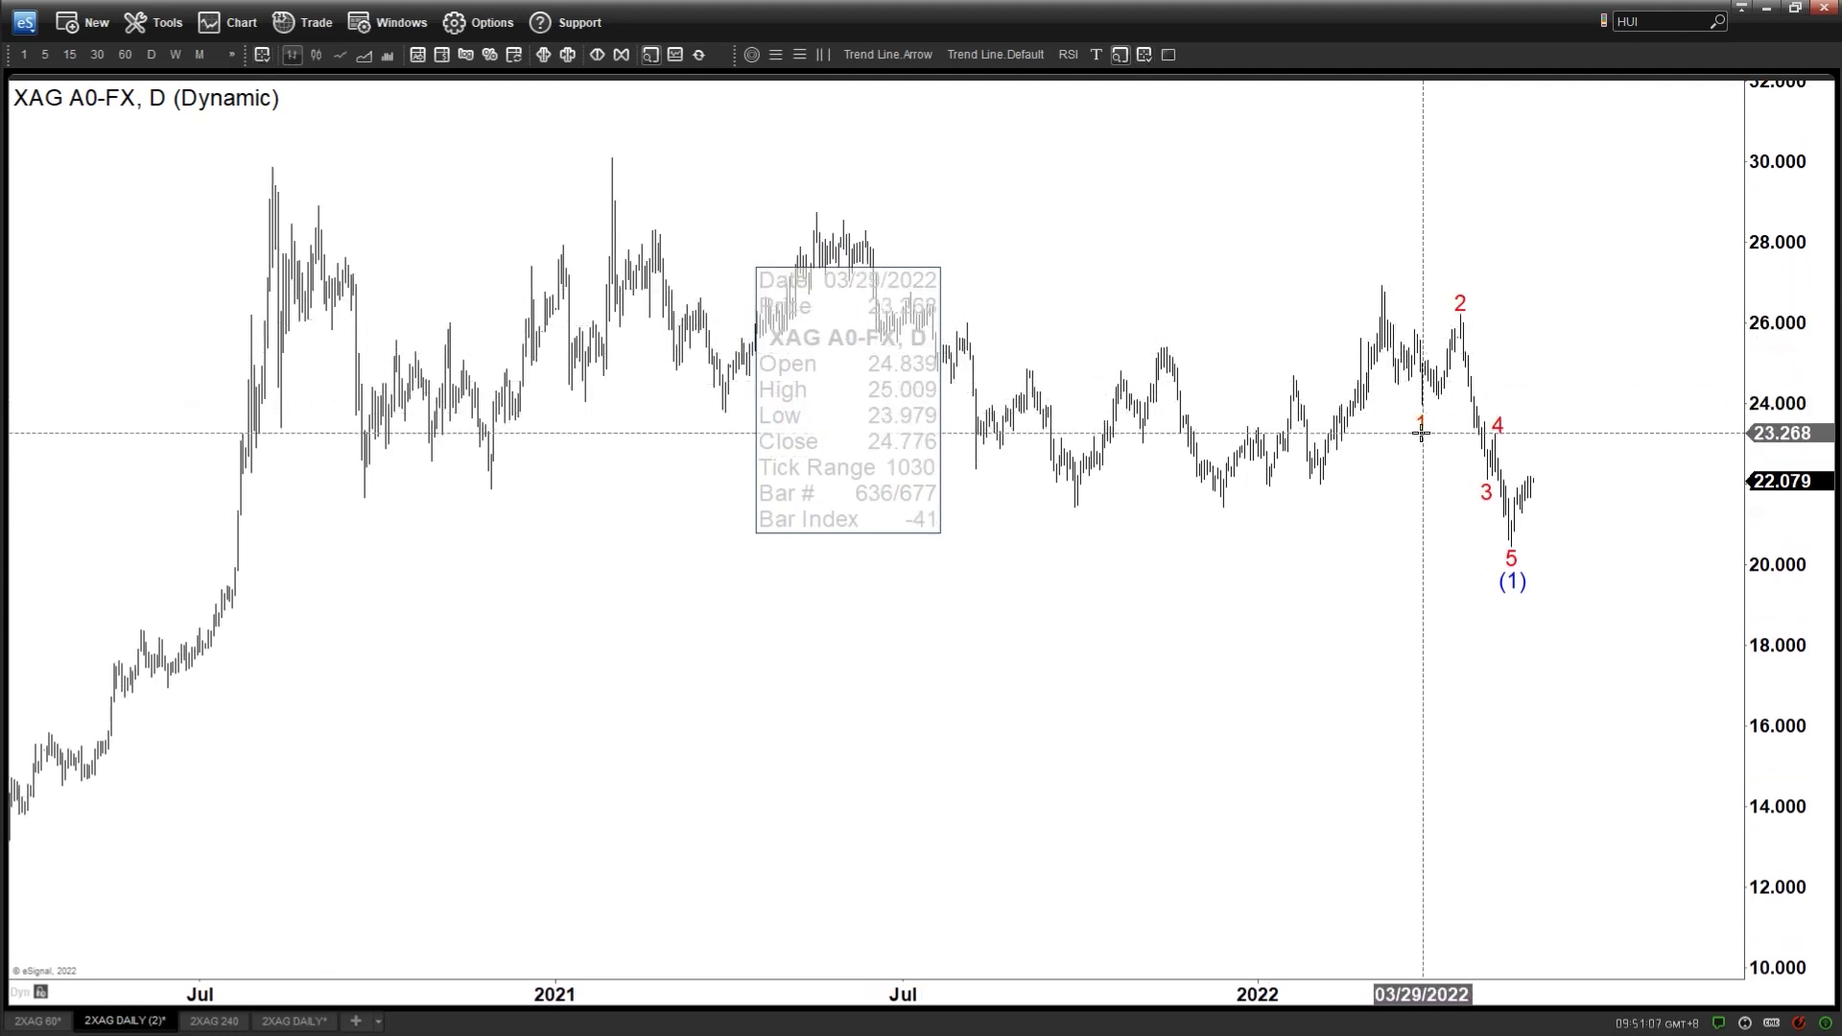
drag(1422, 428, 1405, 392)
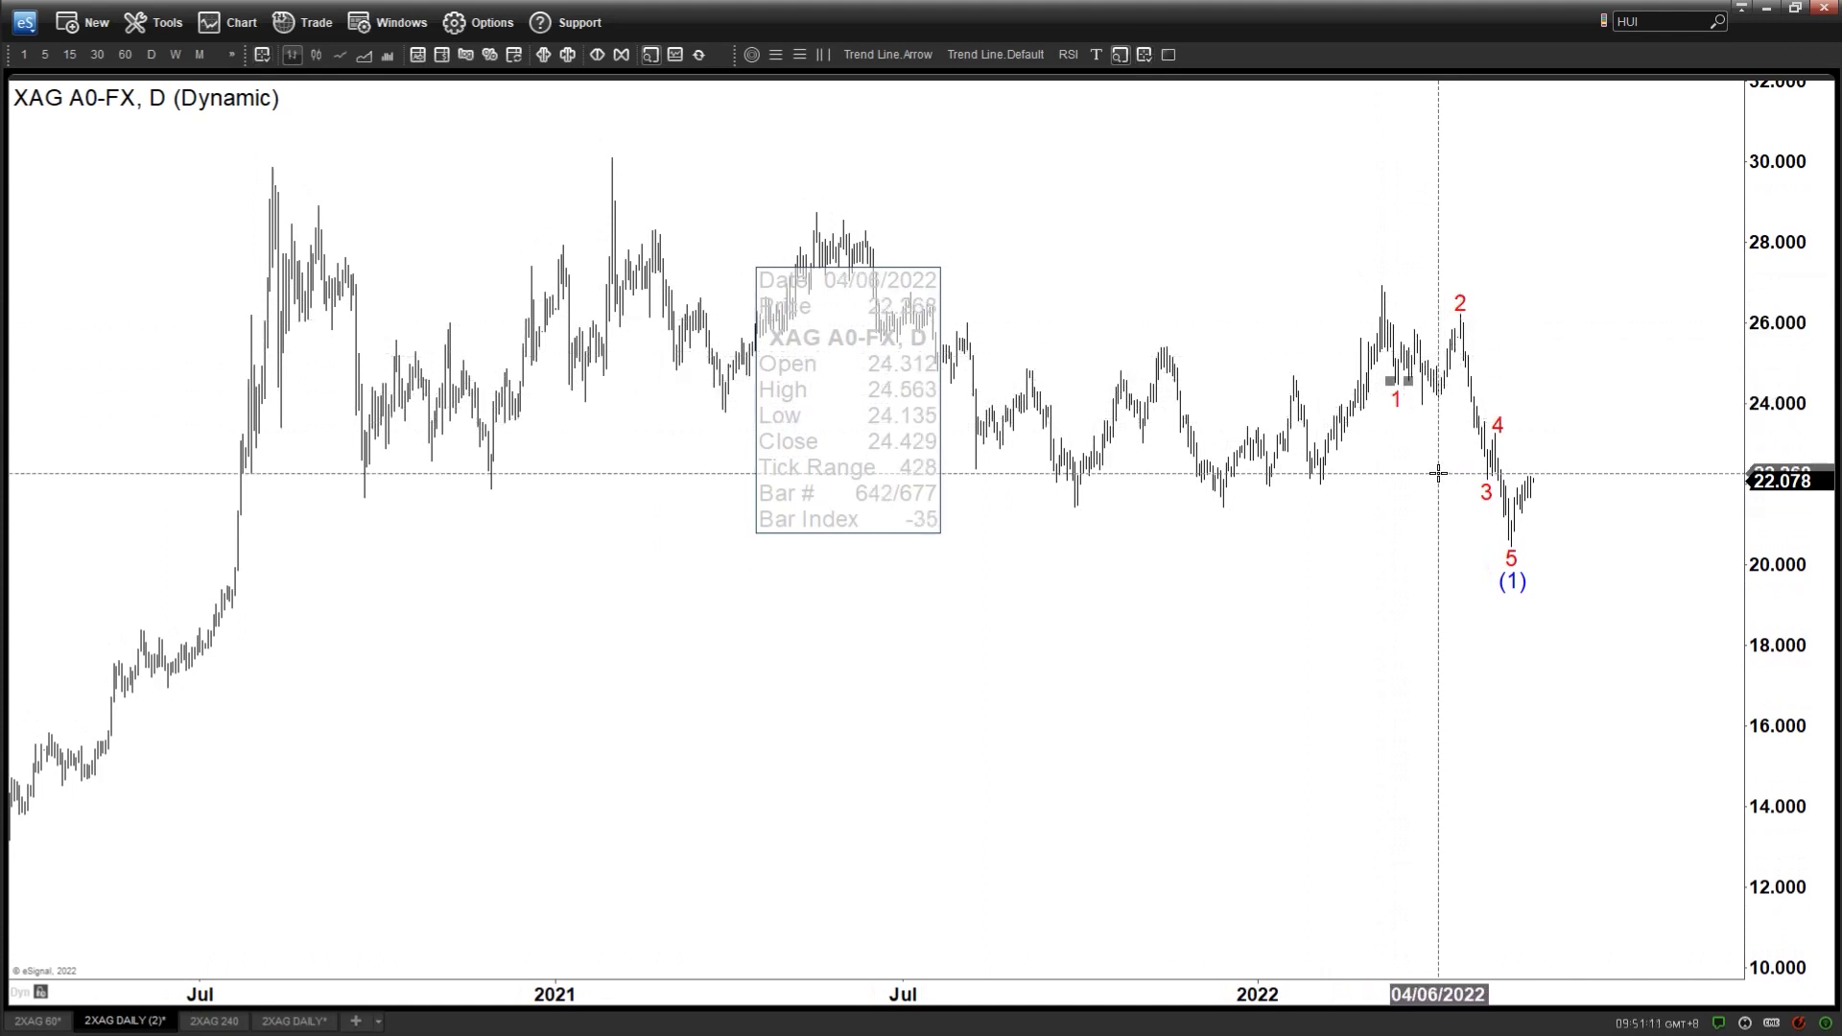
click(1427, 310)
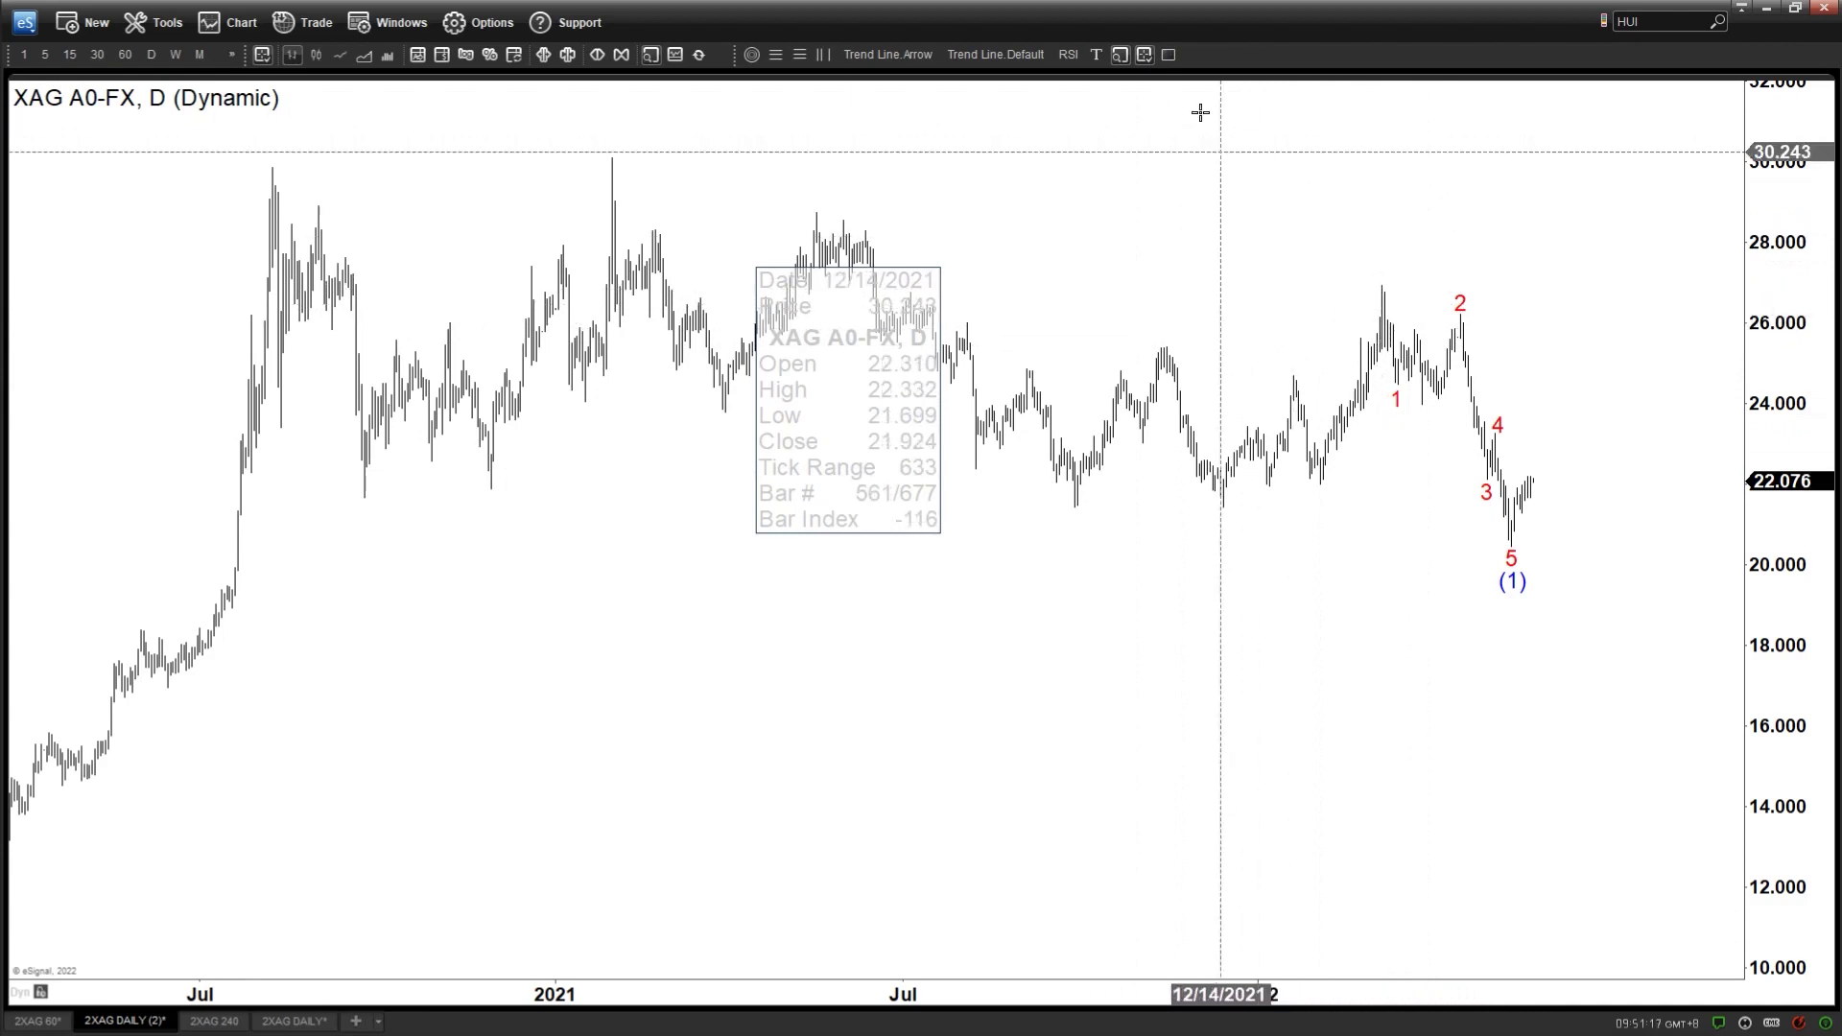
click(1370, 251)
text(3.8.2022)
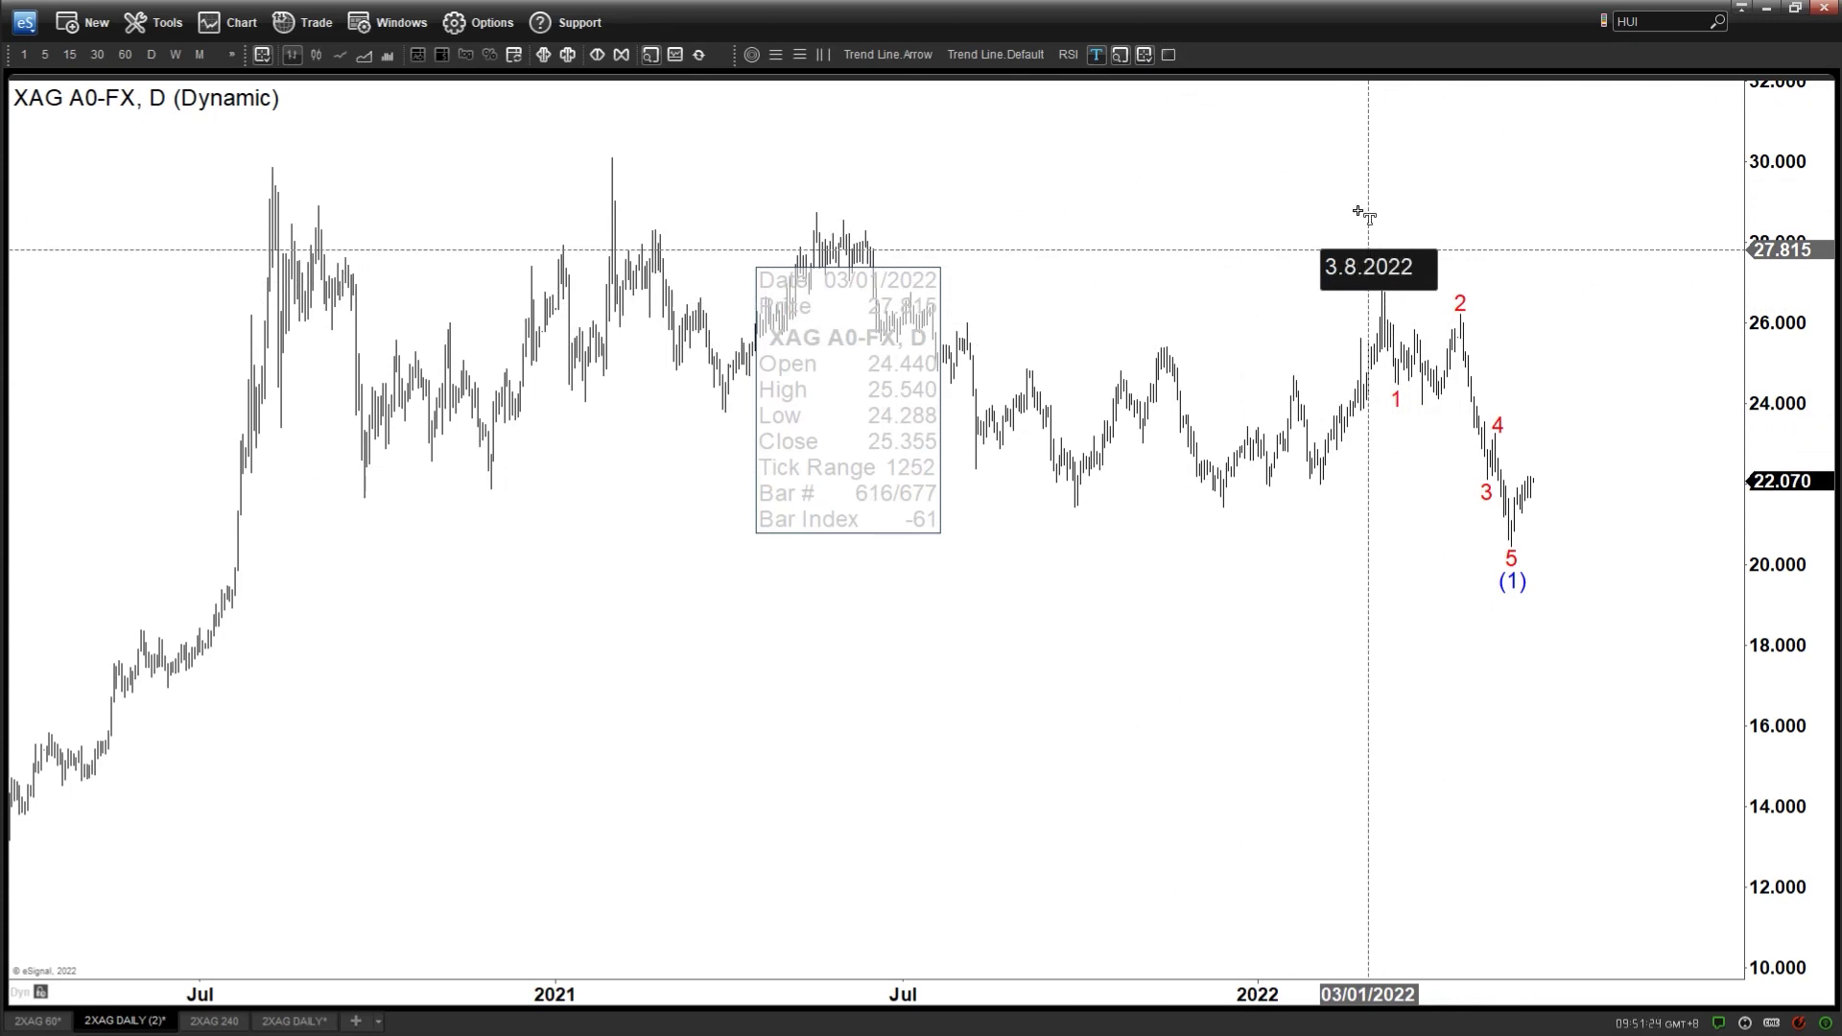
key(Return)
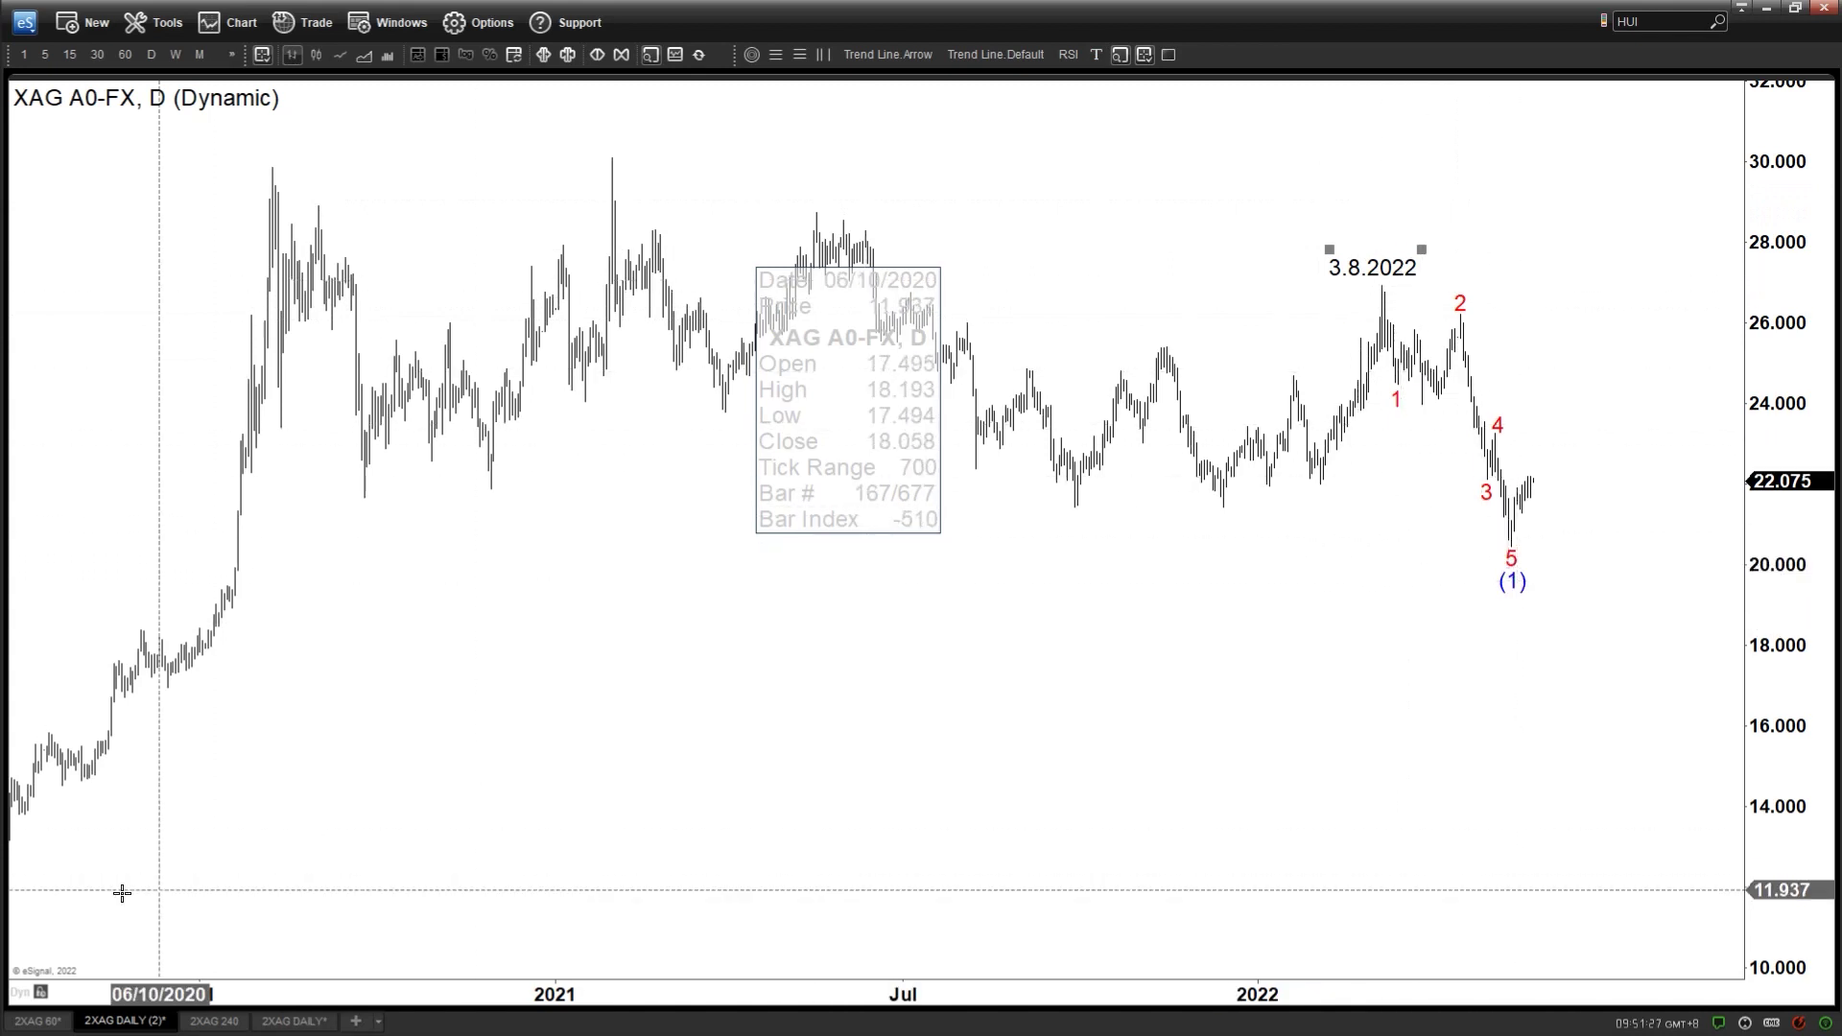
click(48, 1023)
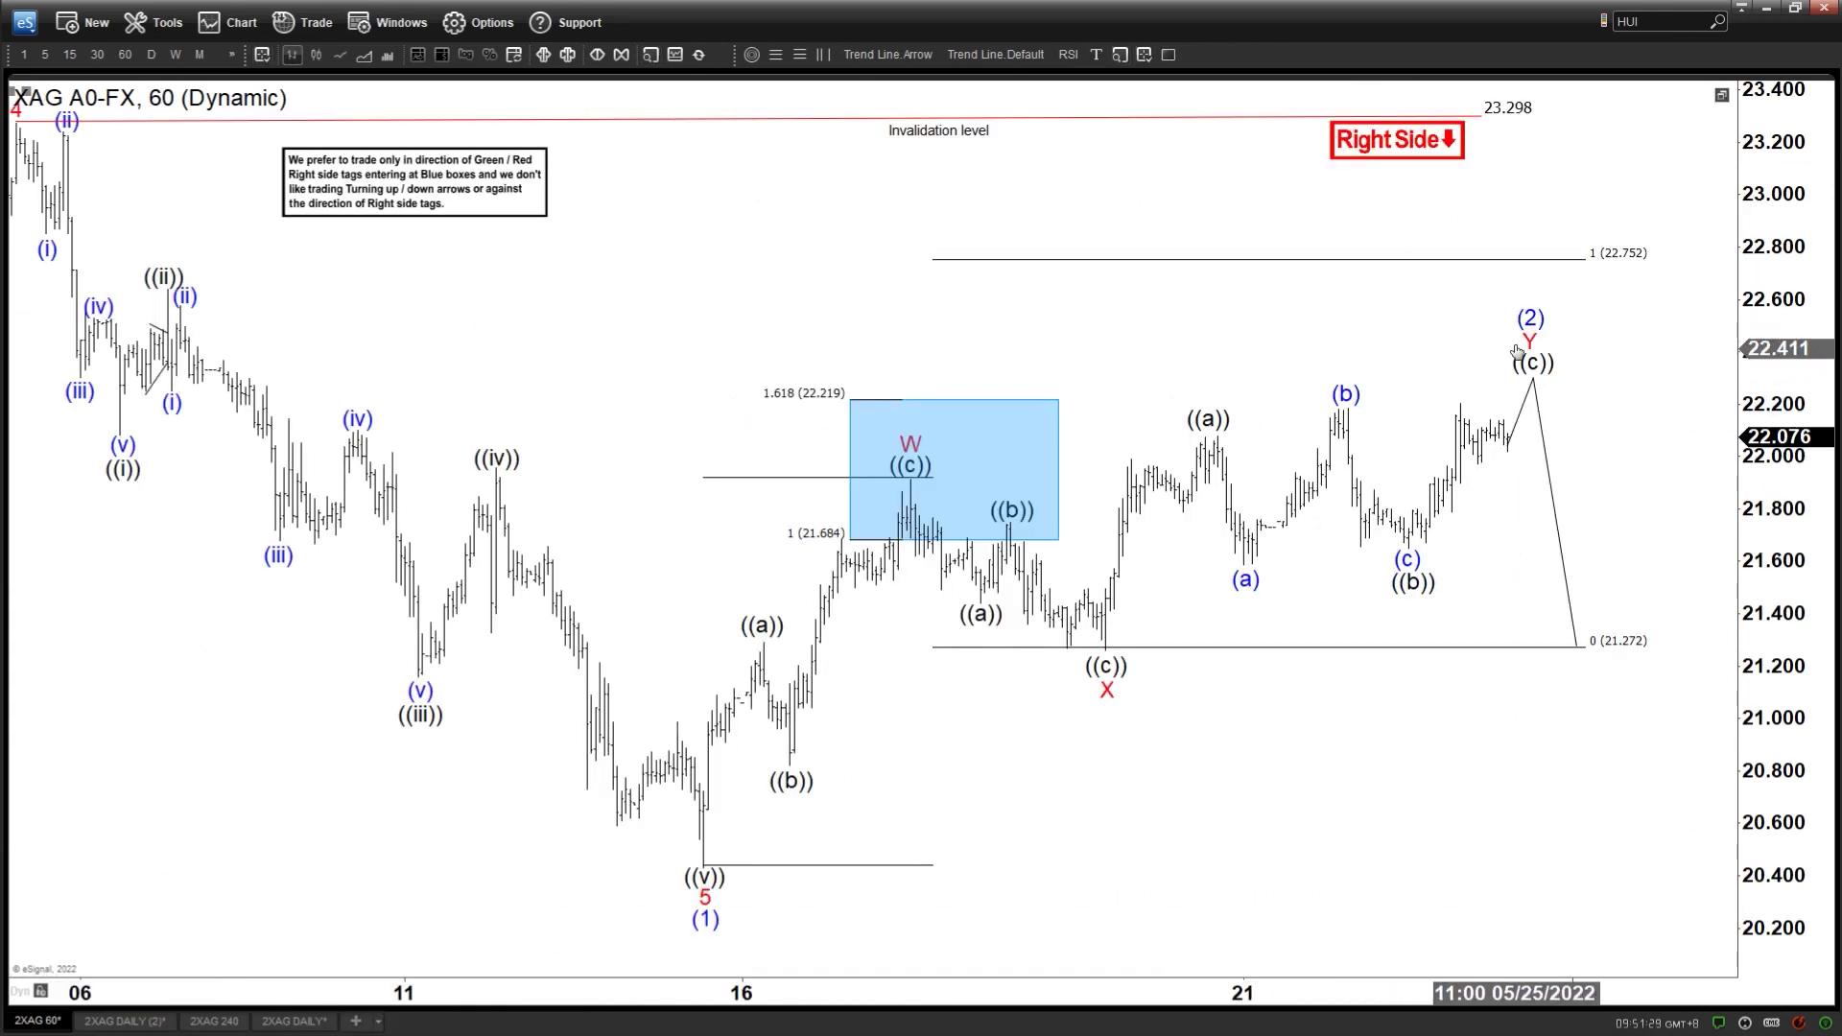
click(116, 1024)
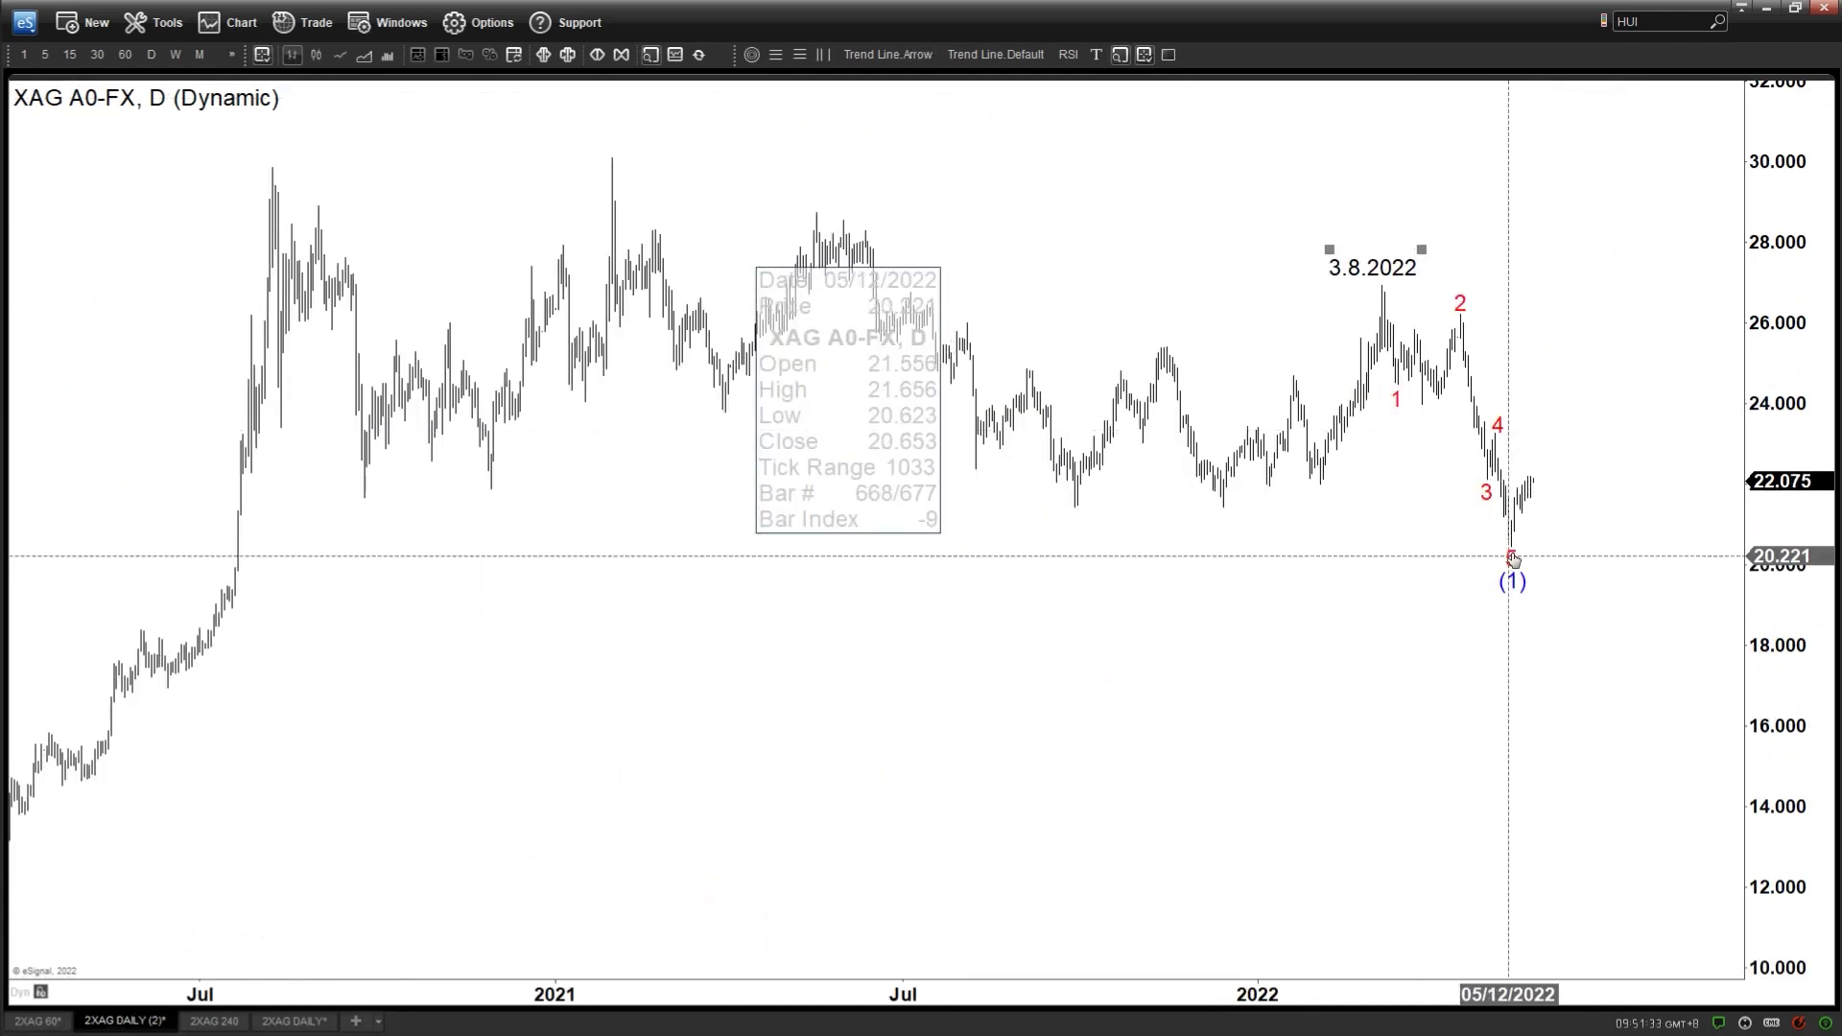
click(928, 56)
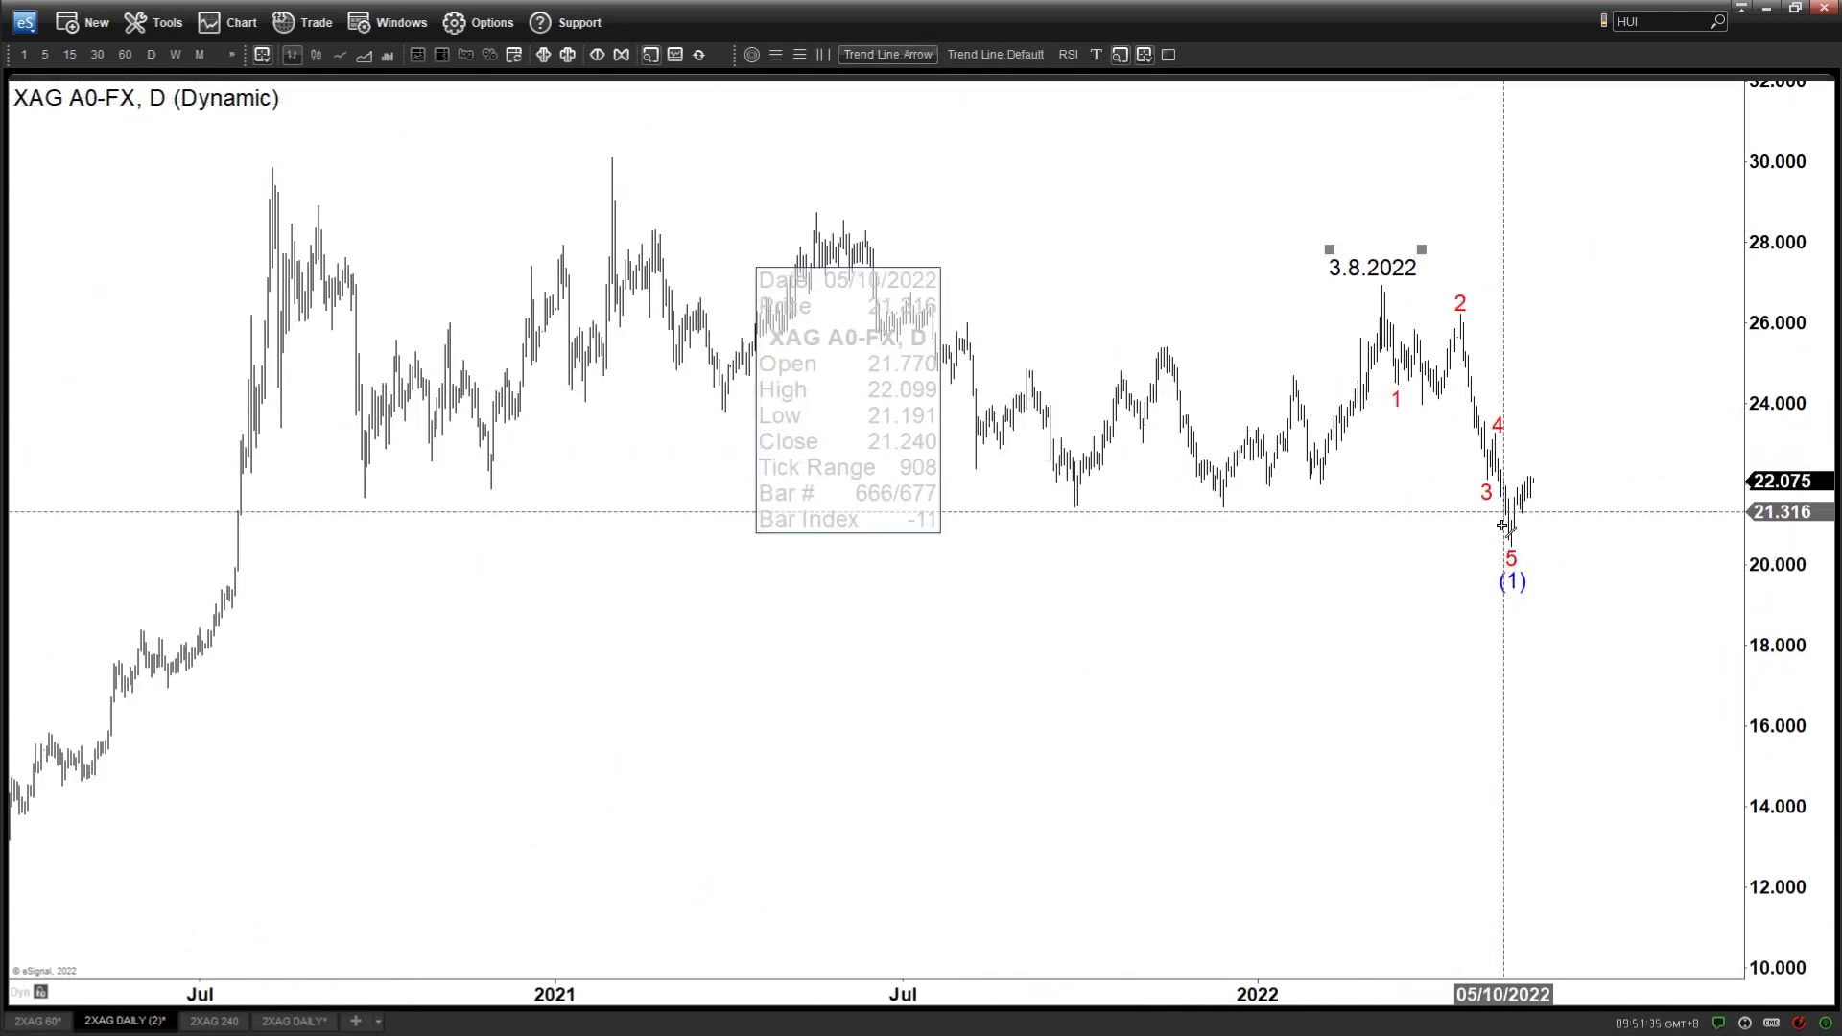
drag(1512, 547, 1512, 484)
key(ctrl+z)
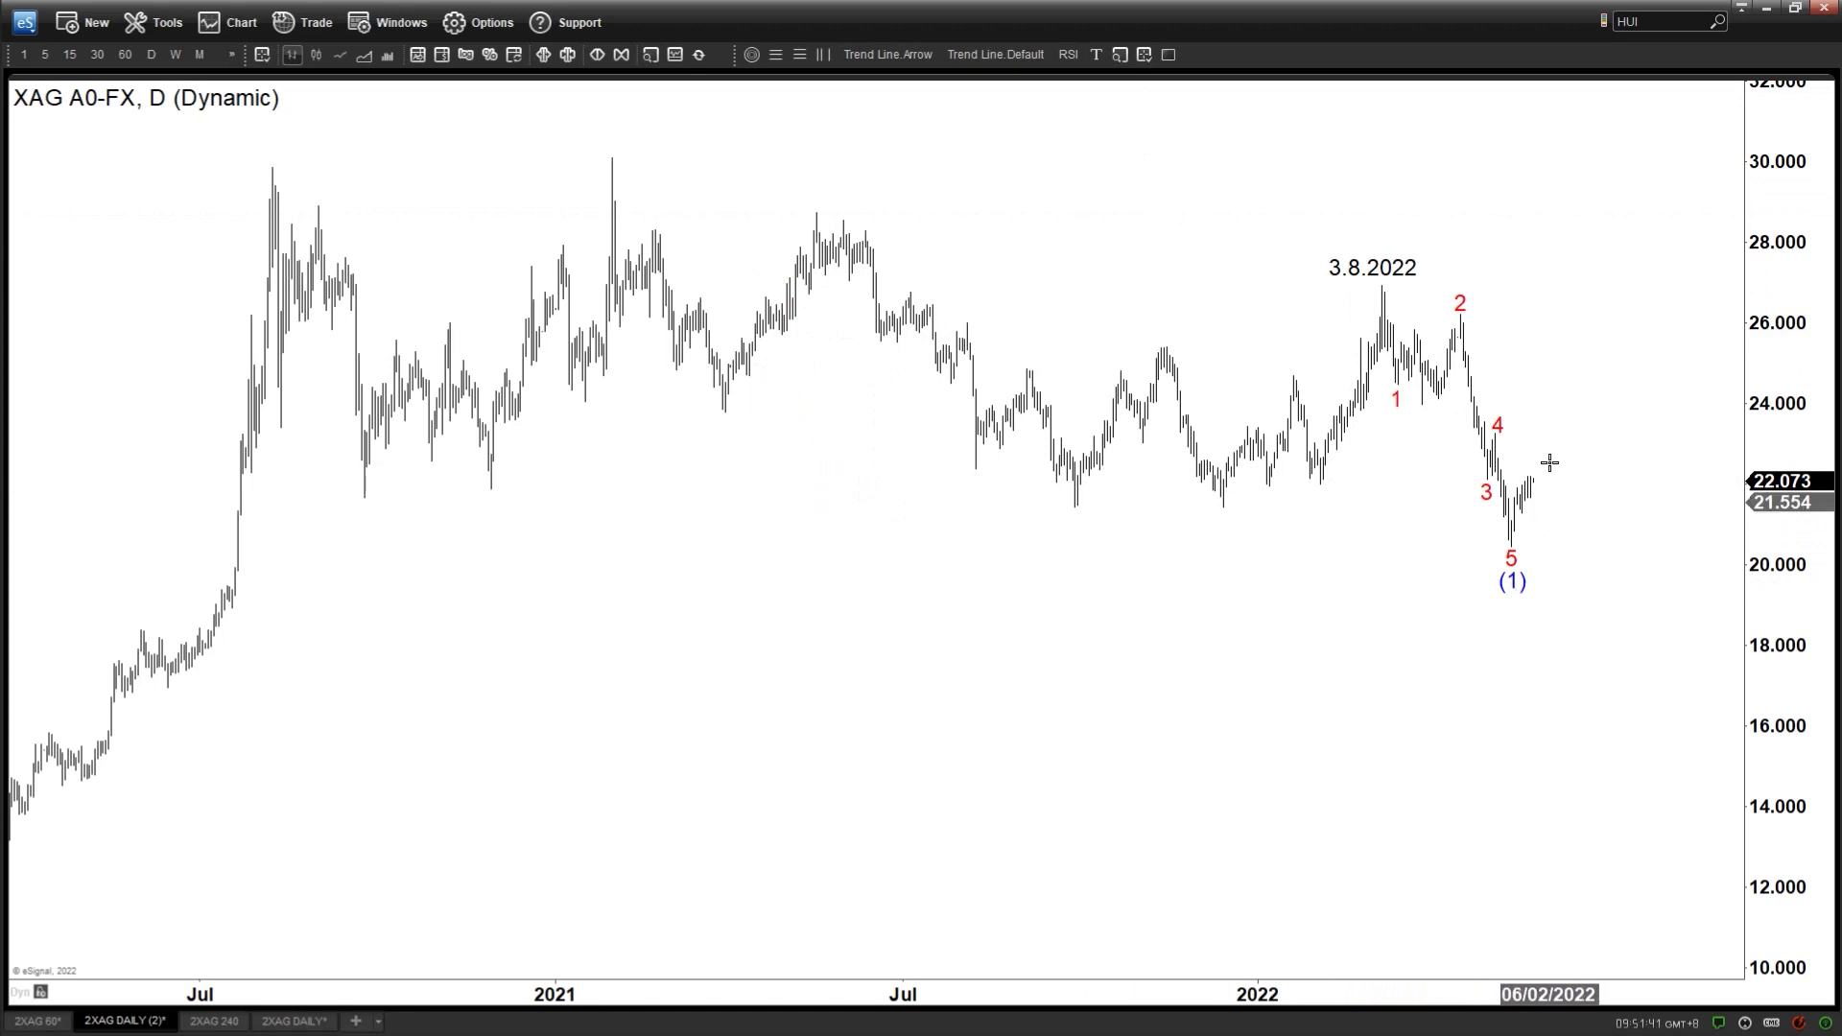
Draw a horizontal arrow right from the 3.8.2022 high, discarding the stray and wave-4 arrows.
click(880, 54)
drag(1384, 297, 1529, 547)
key(Escape)
click(906, 60)
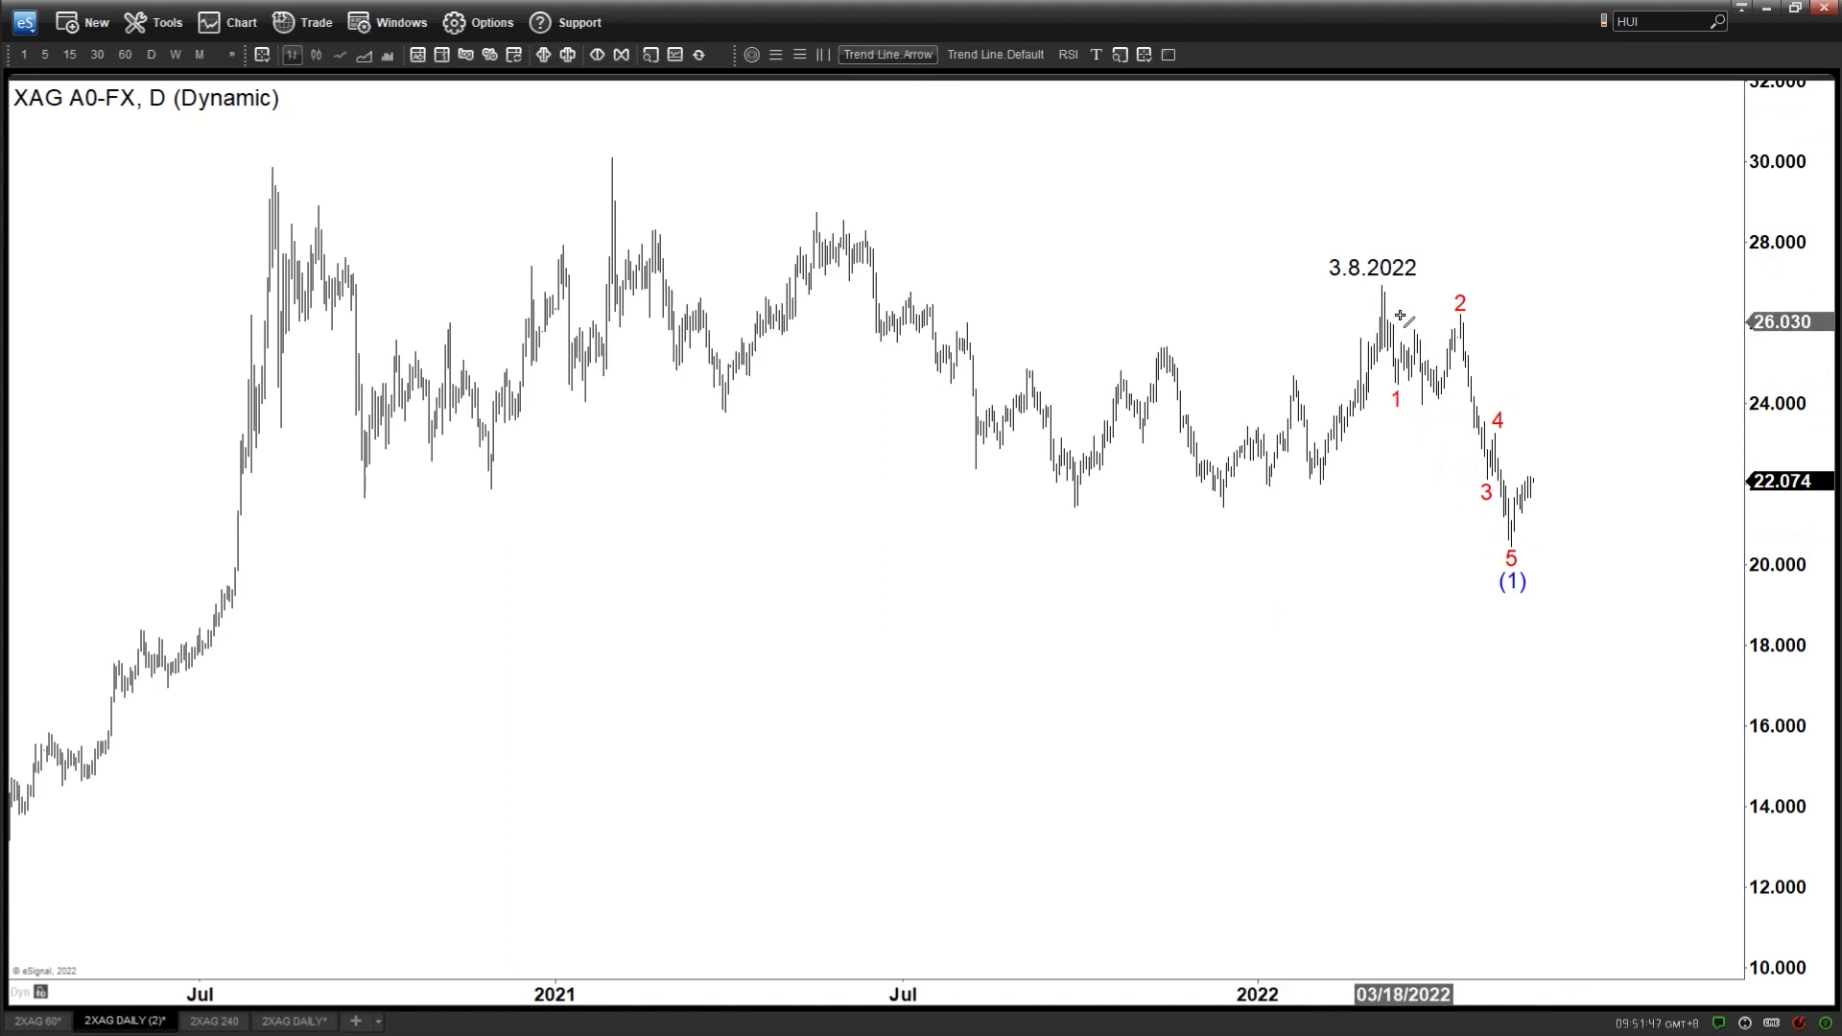
drag(1381, 287, 1661, 290)
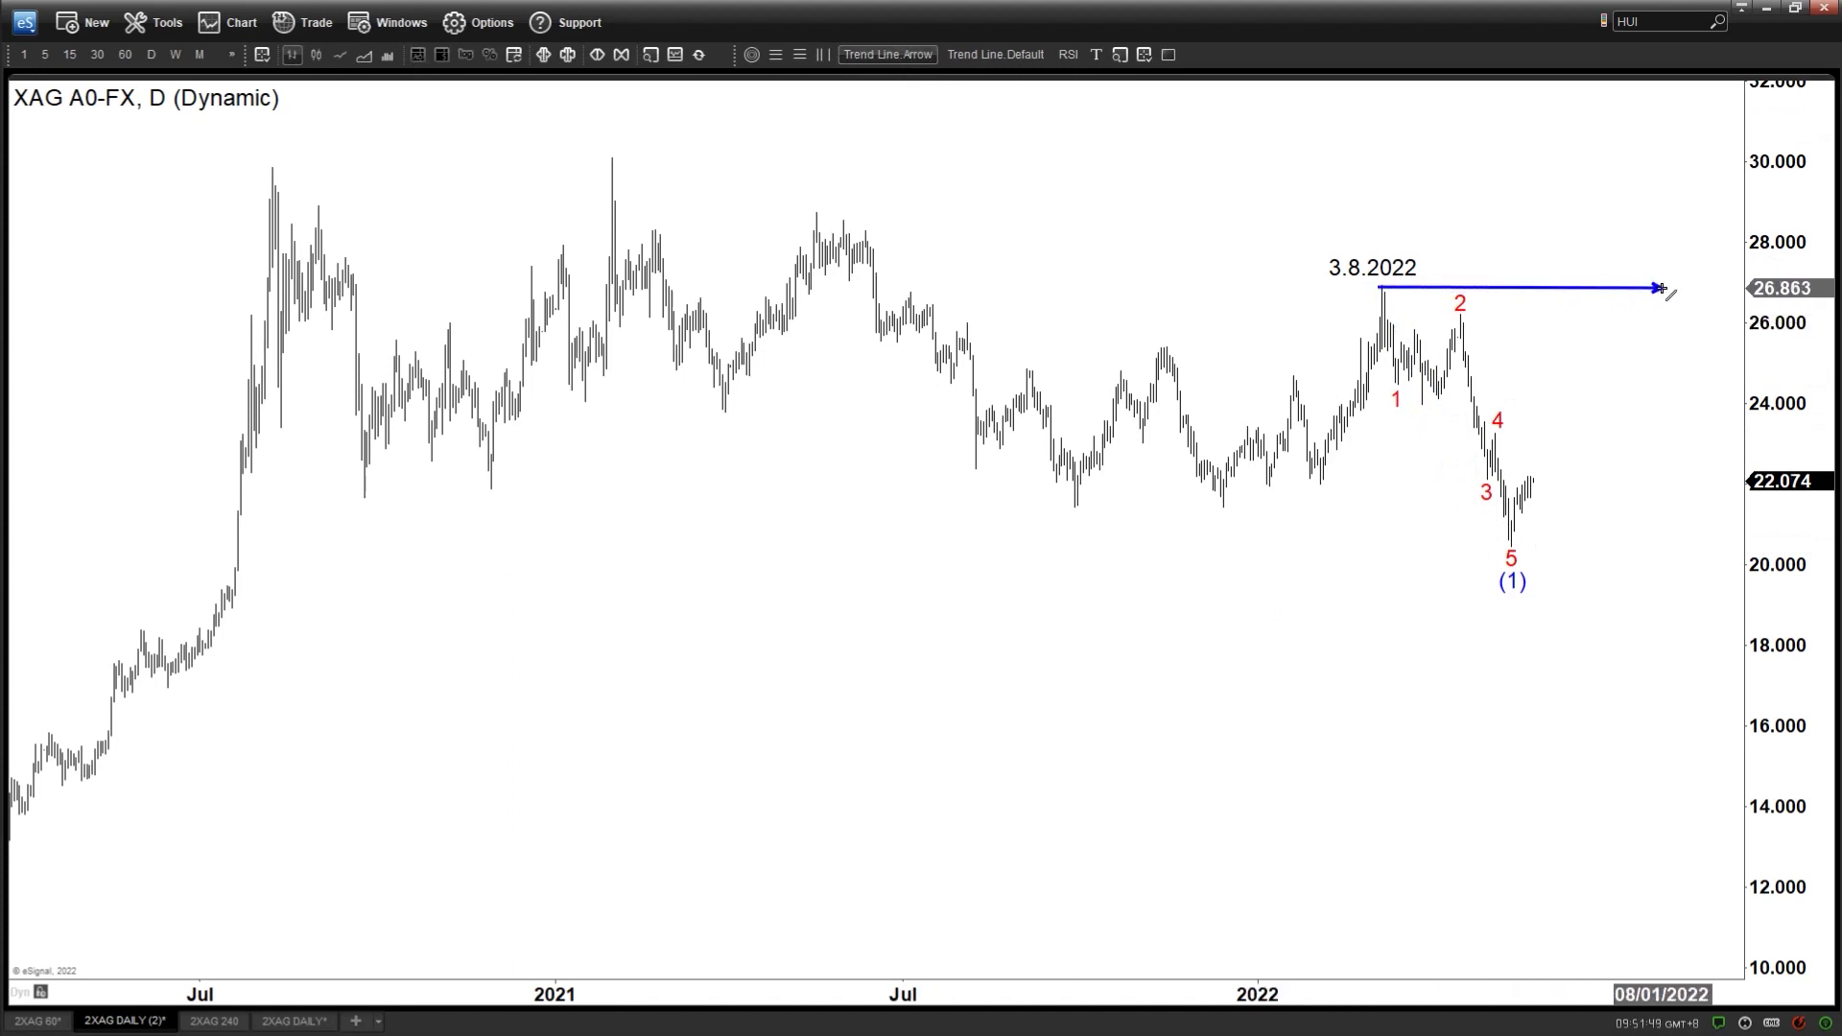
drag(1496, 437, 1651, 433)
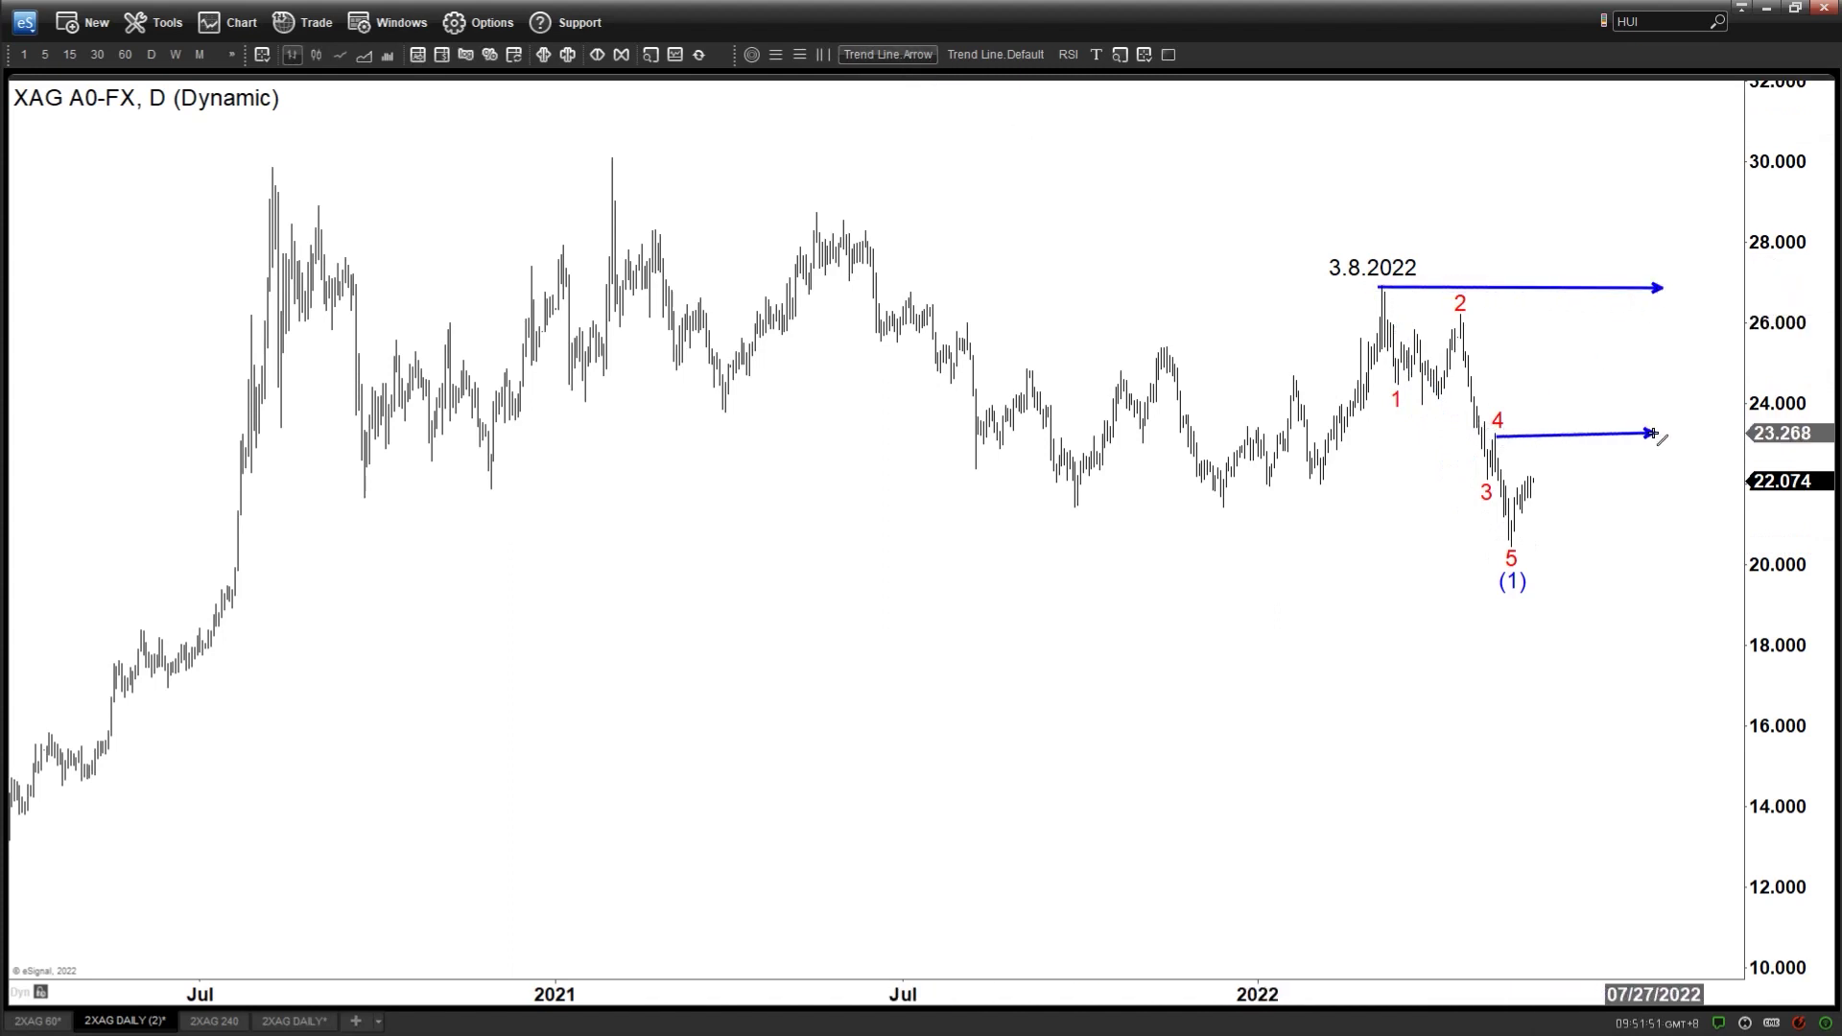
key(Escape)
Check the hourly chart's 1.618 (23.667) level, then return to the daily XAG chart.
click(48, 1023)
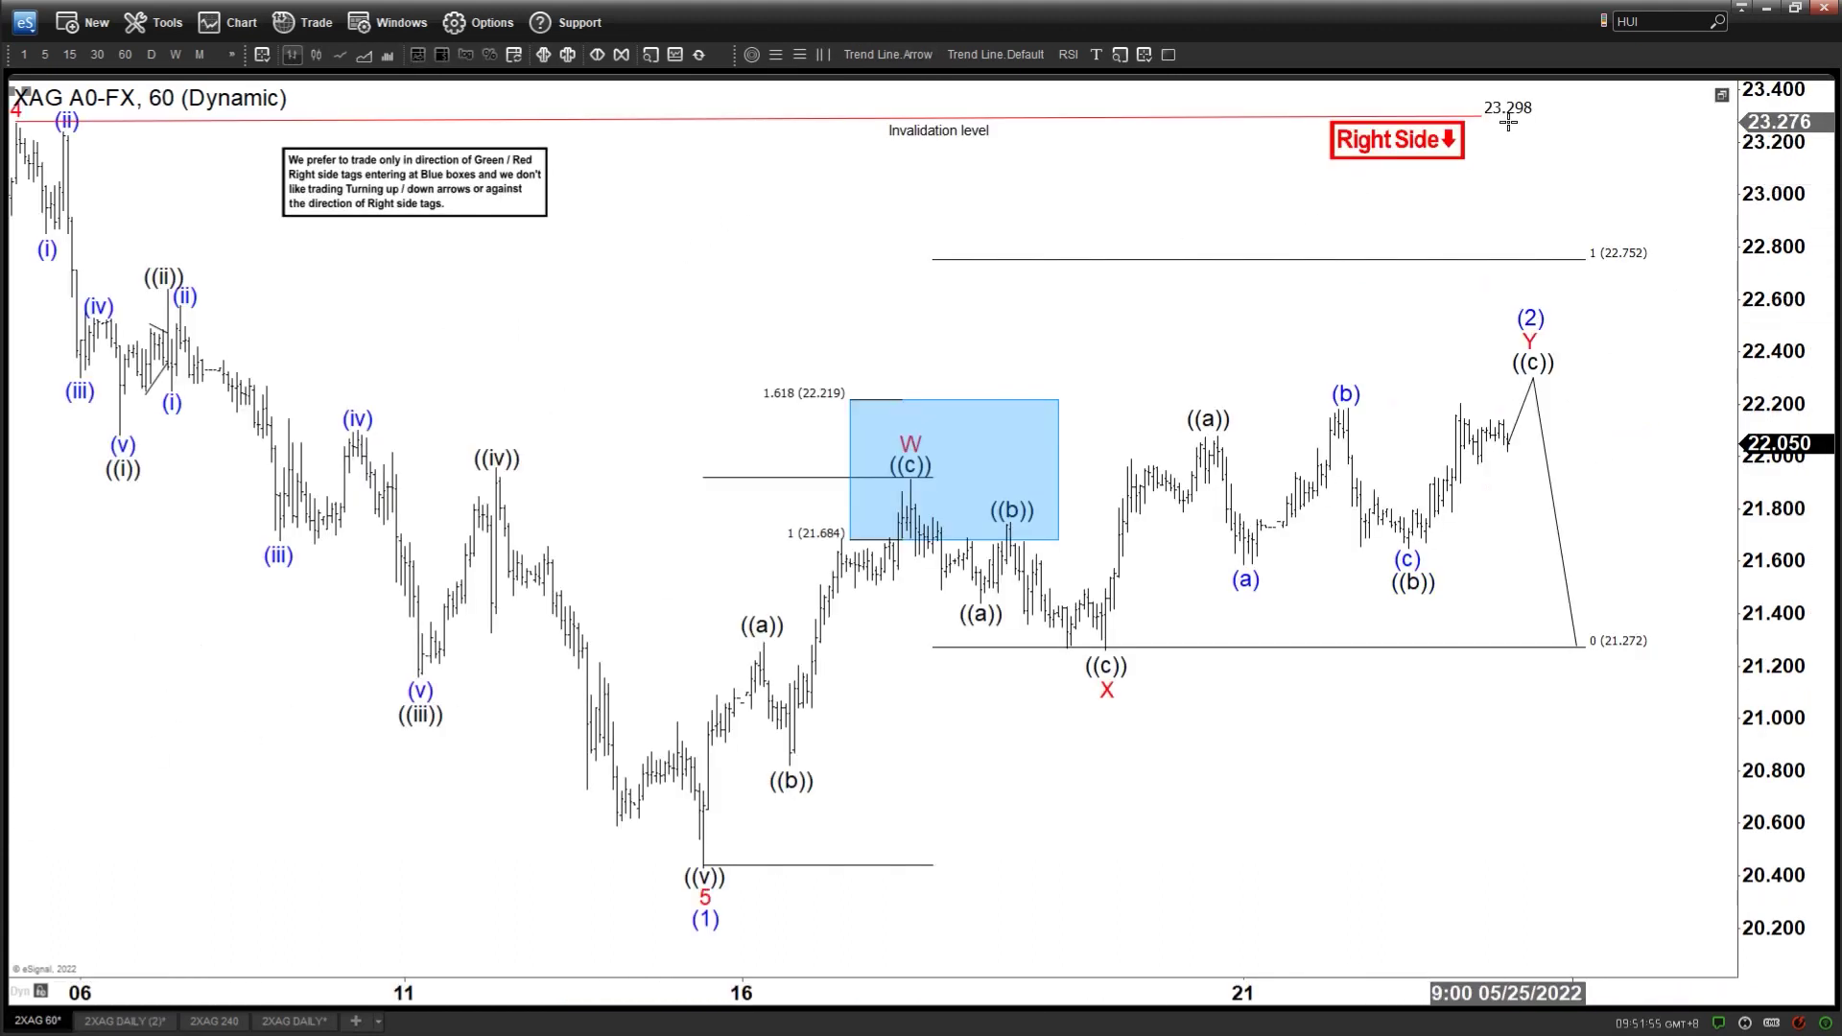
drag(1553, 216, 1506, 307)
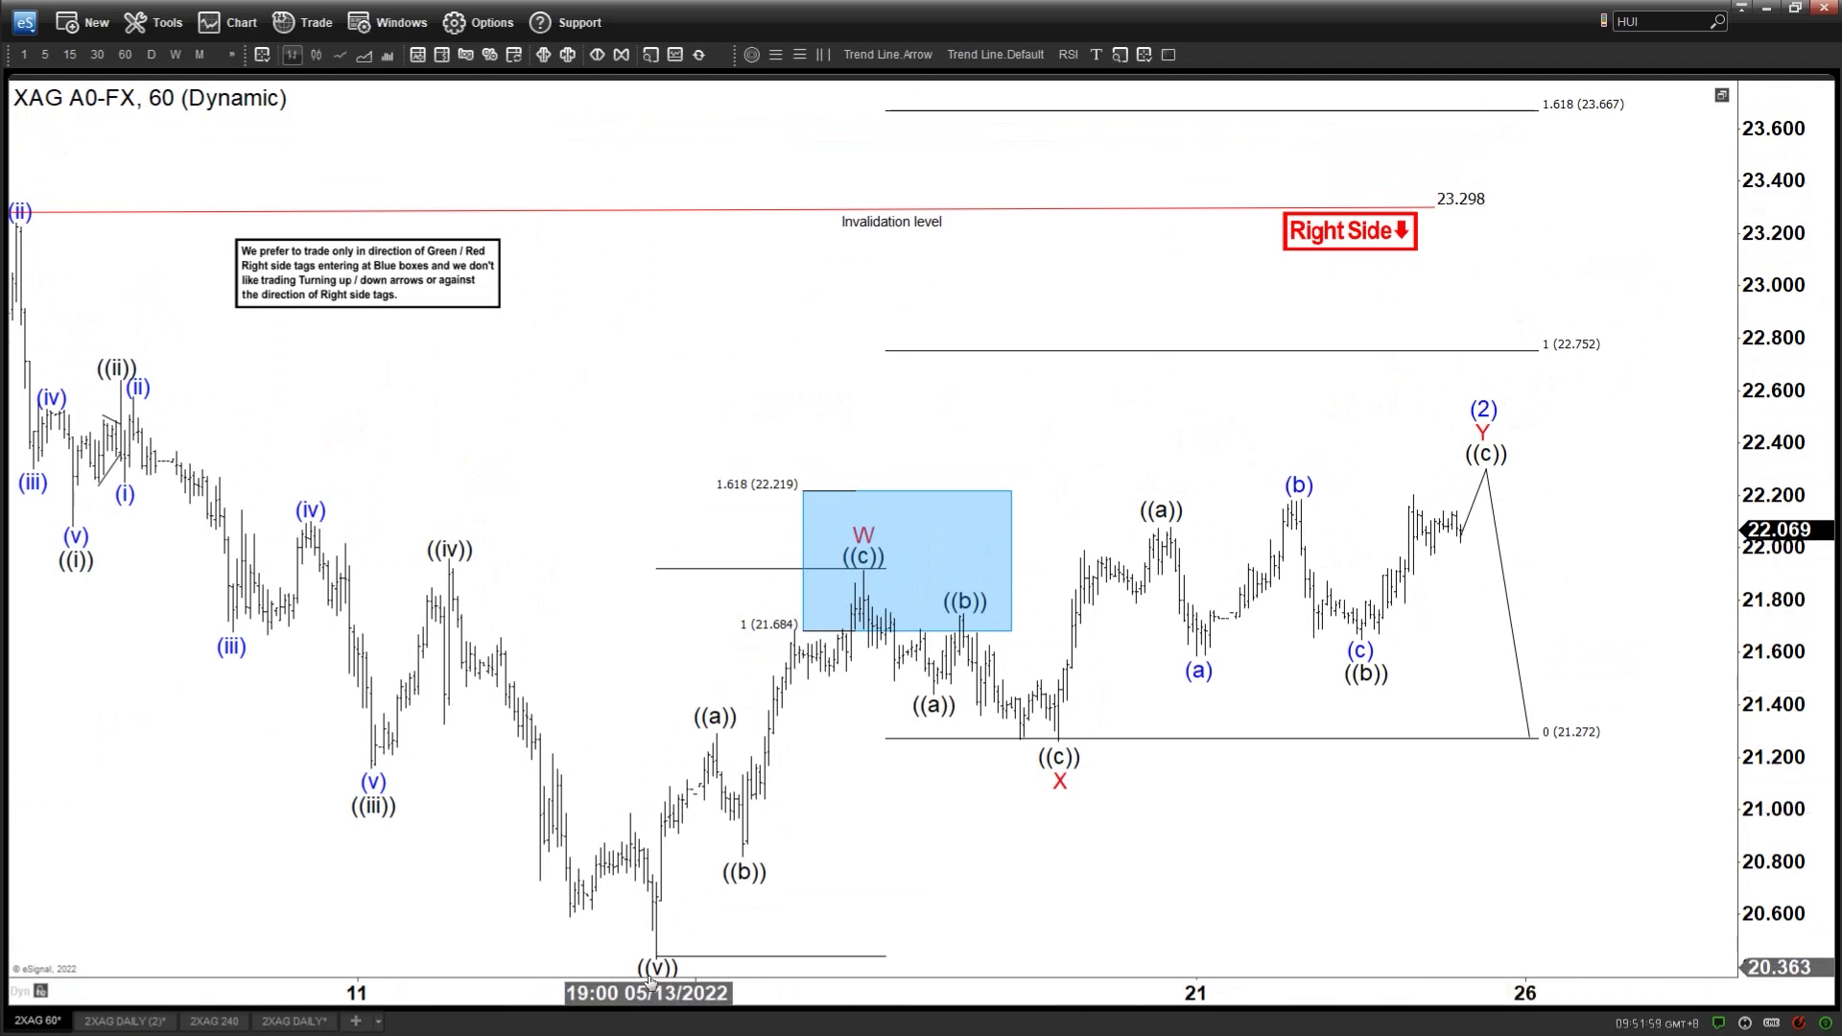
click(107, 1022)
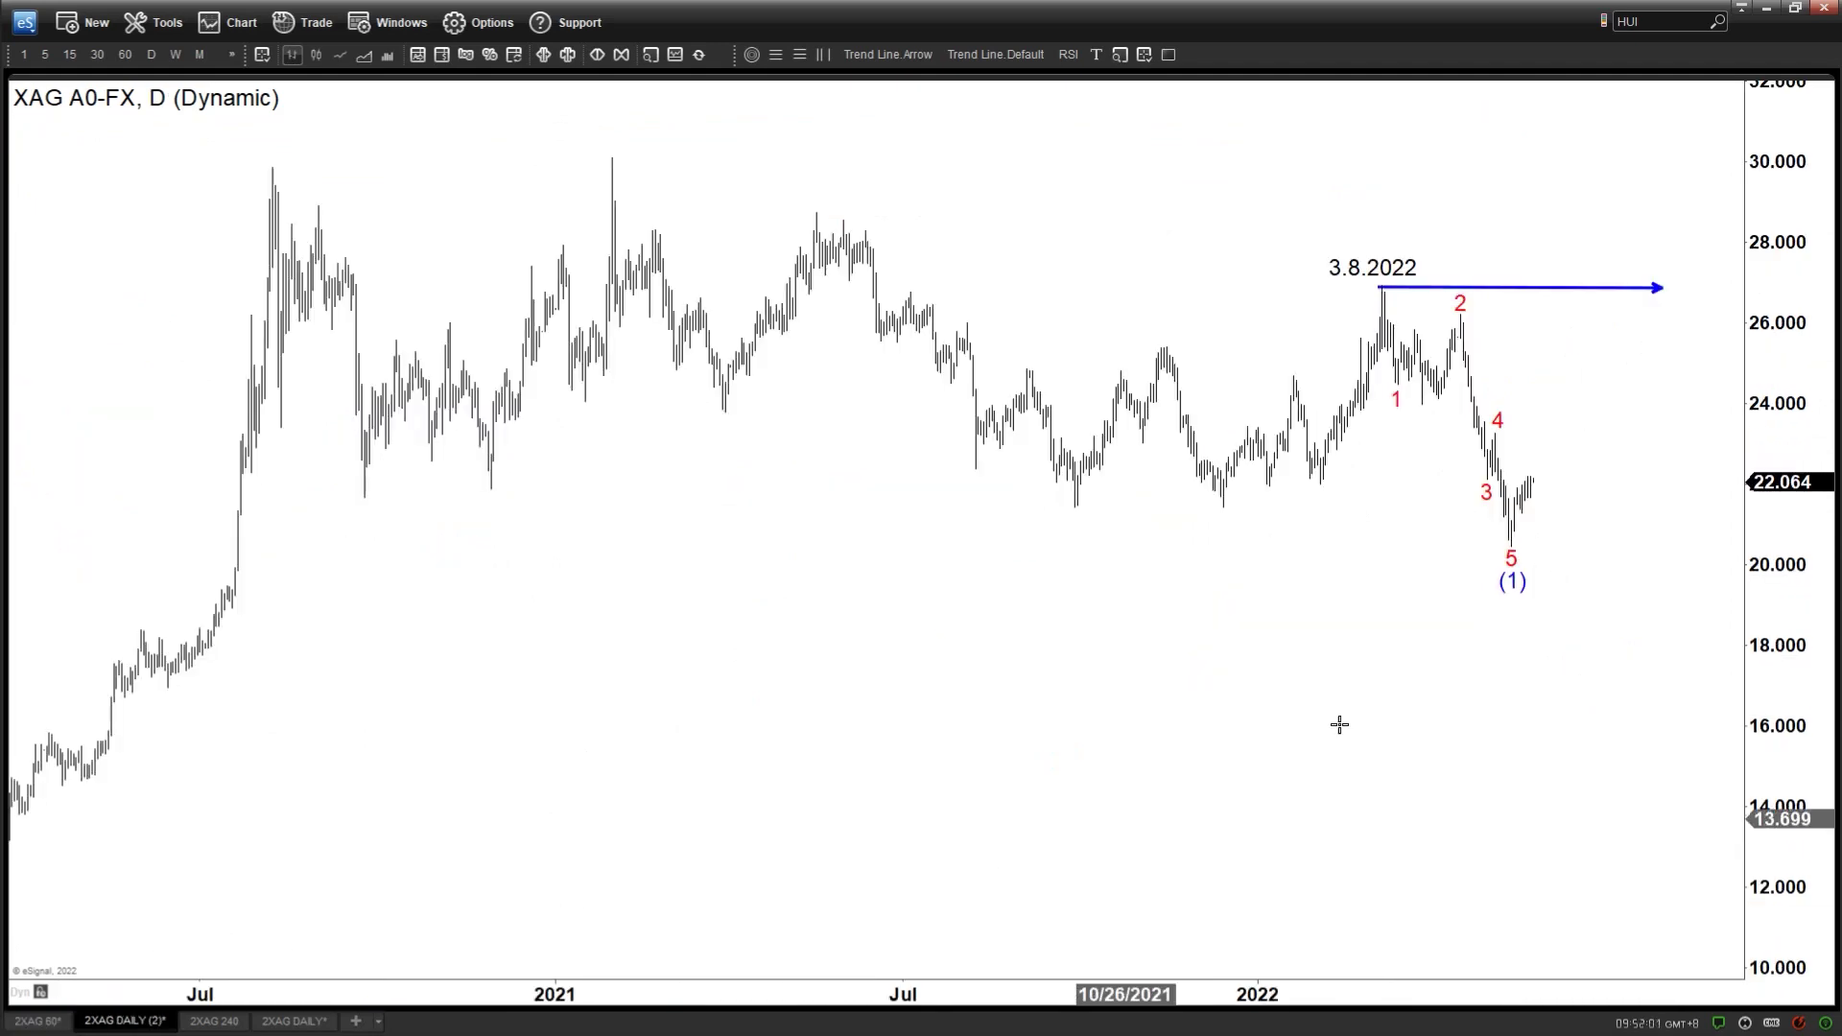
Draw trend lines rising to (2) and dropping toward 18, plus a Fibonacci retracement 26.863–20.483.
click(980, 59)
mouse_move(1538, 481)
mouse_down()
mouse_move(1567, 403)
mouse_move(1579, 666)
mouse_move(1581, 649)
mouse_up()
drag(1514, 581, 1597, 400)
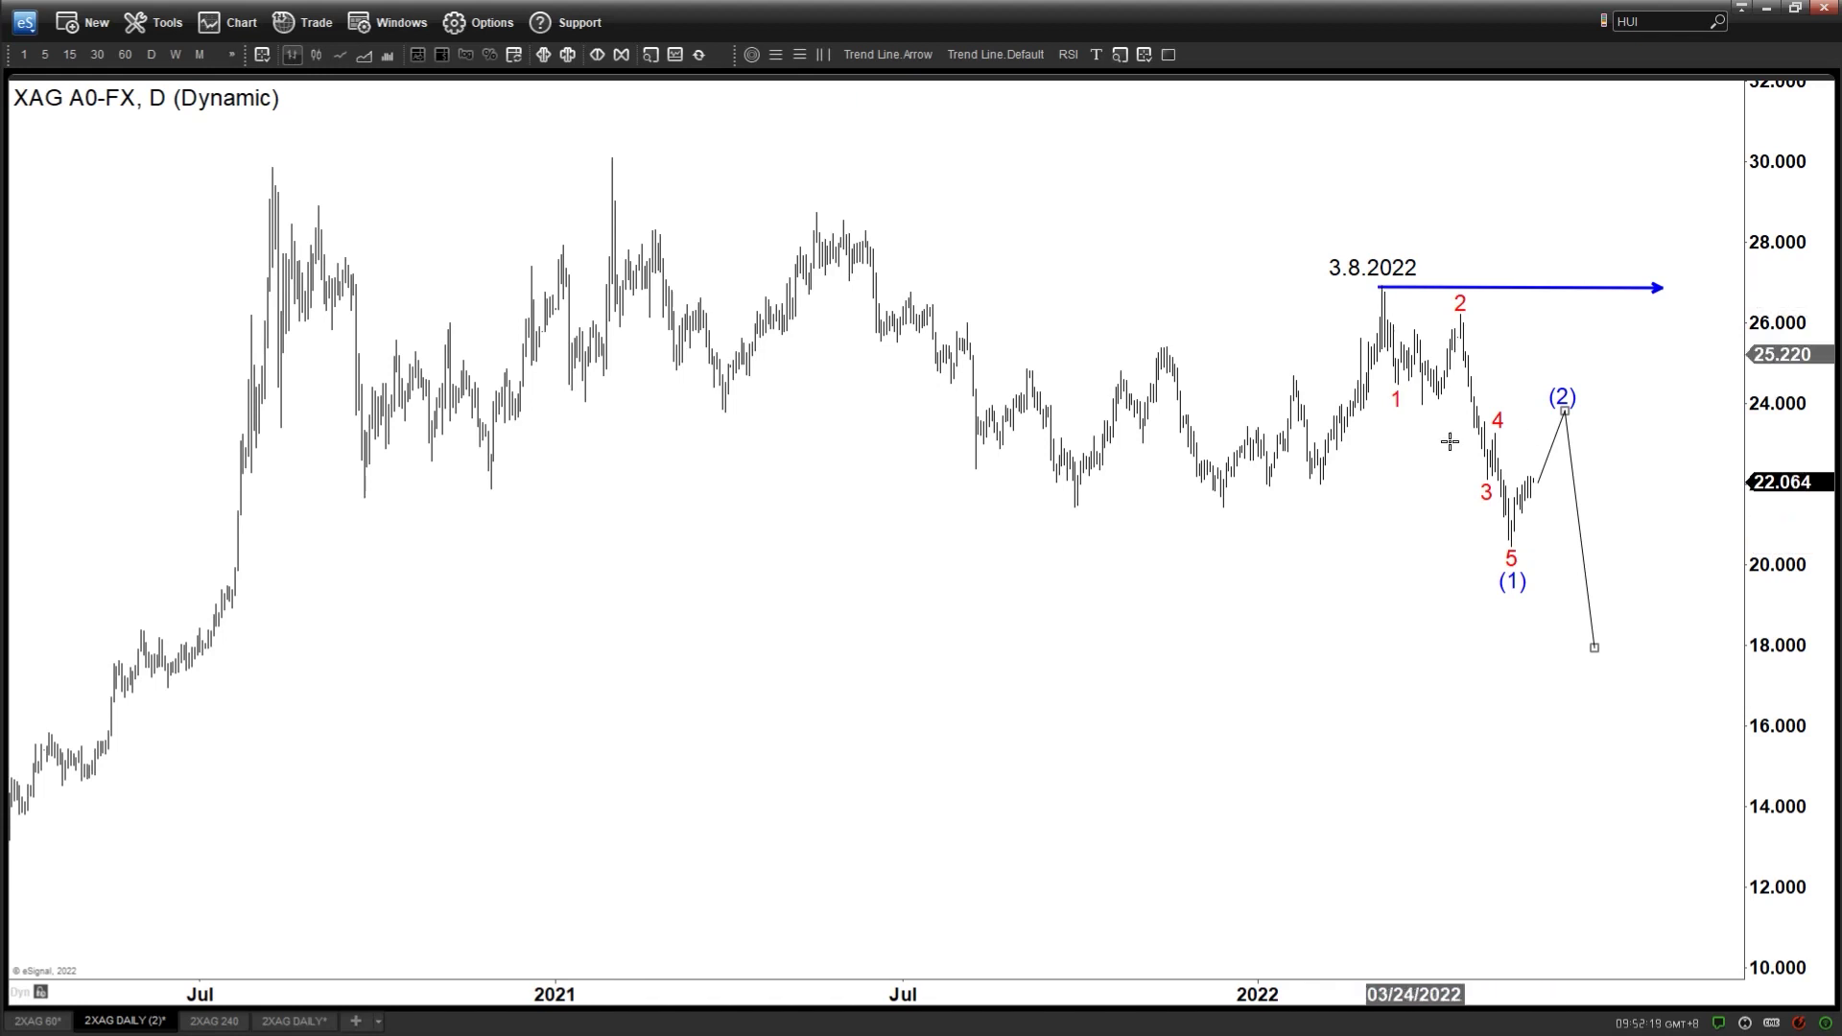
click(775, 55)
drag(1382, 288, 1552, 545)
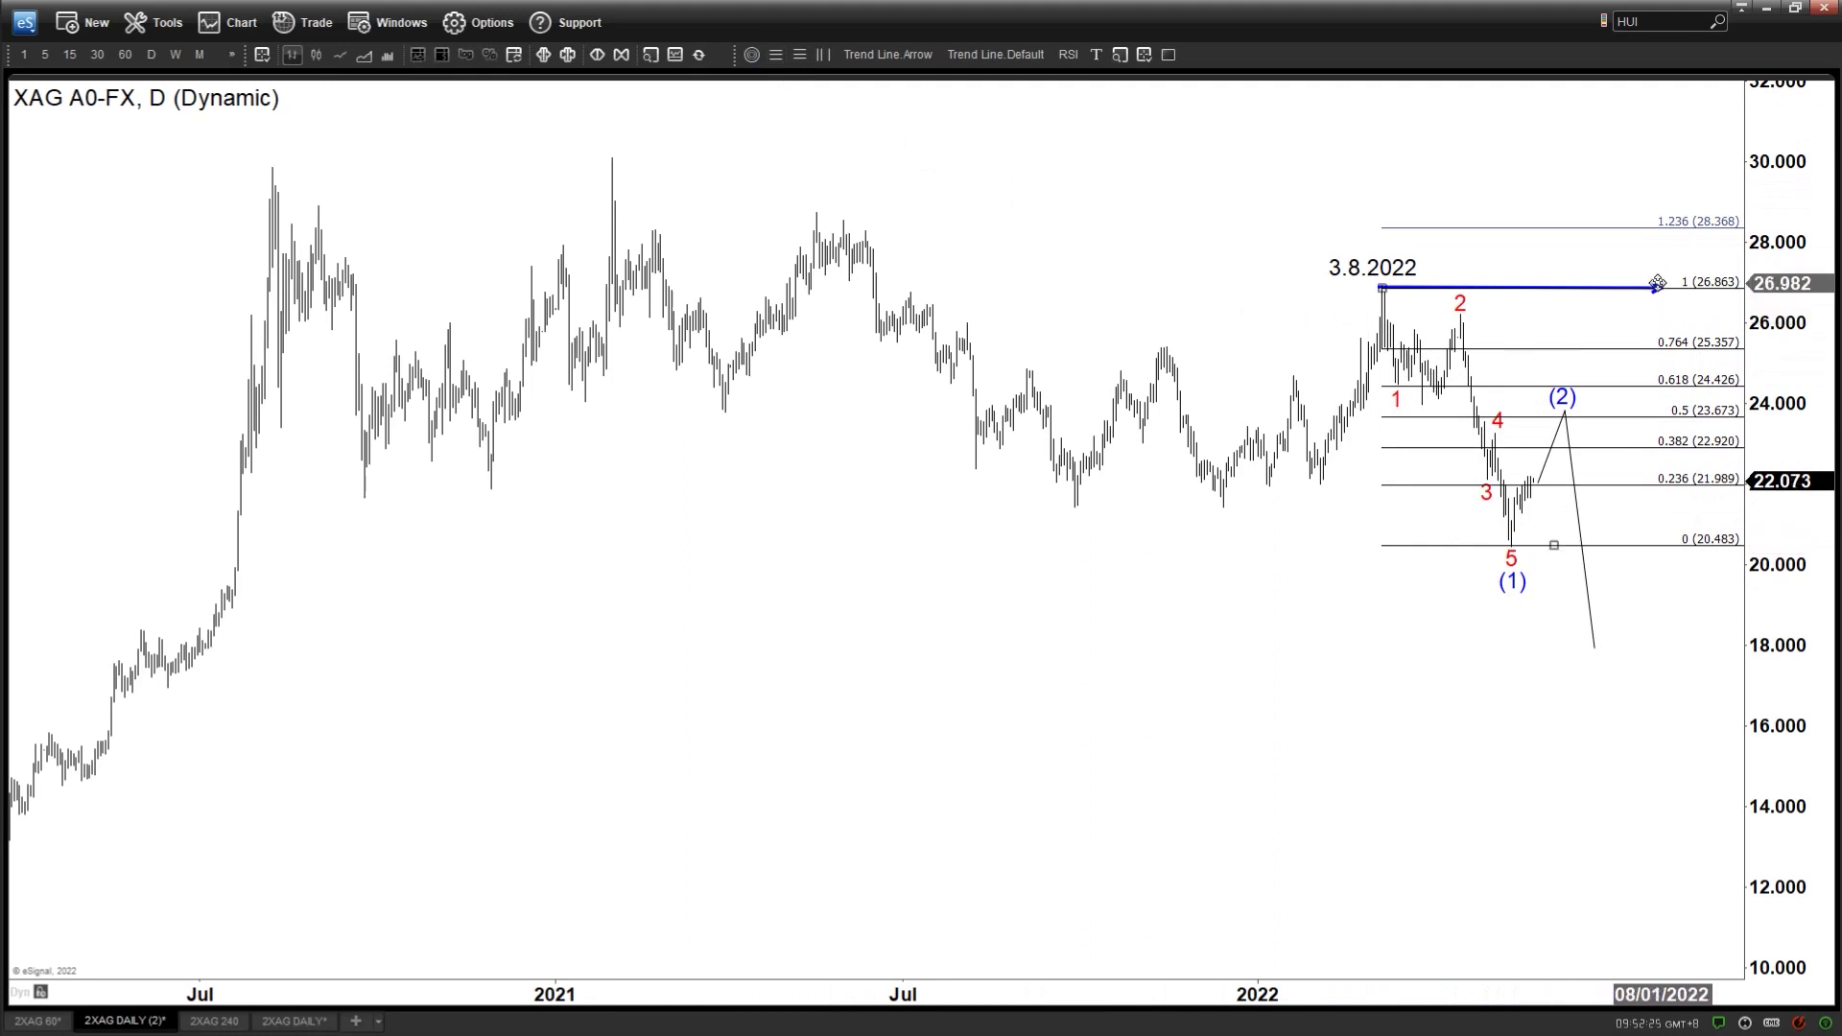
Move the blue arrow off the levels and snap the Fibonacci top to 26.934.
drag(1658, 284, 1173, 203)
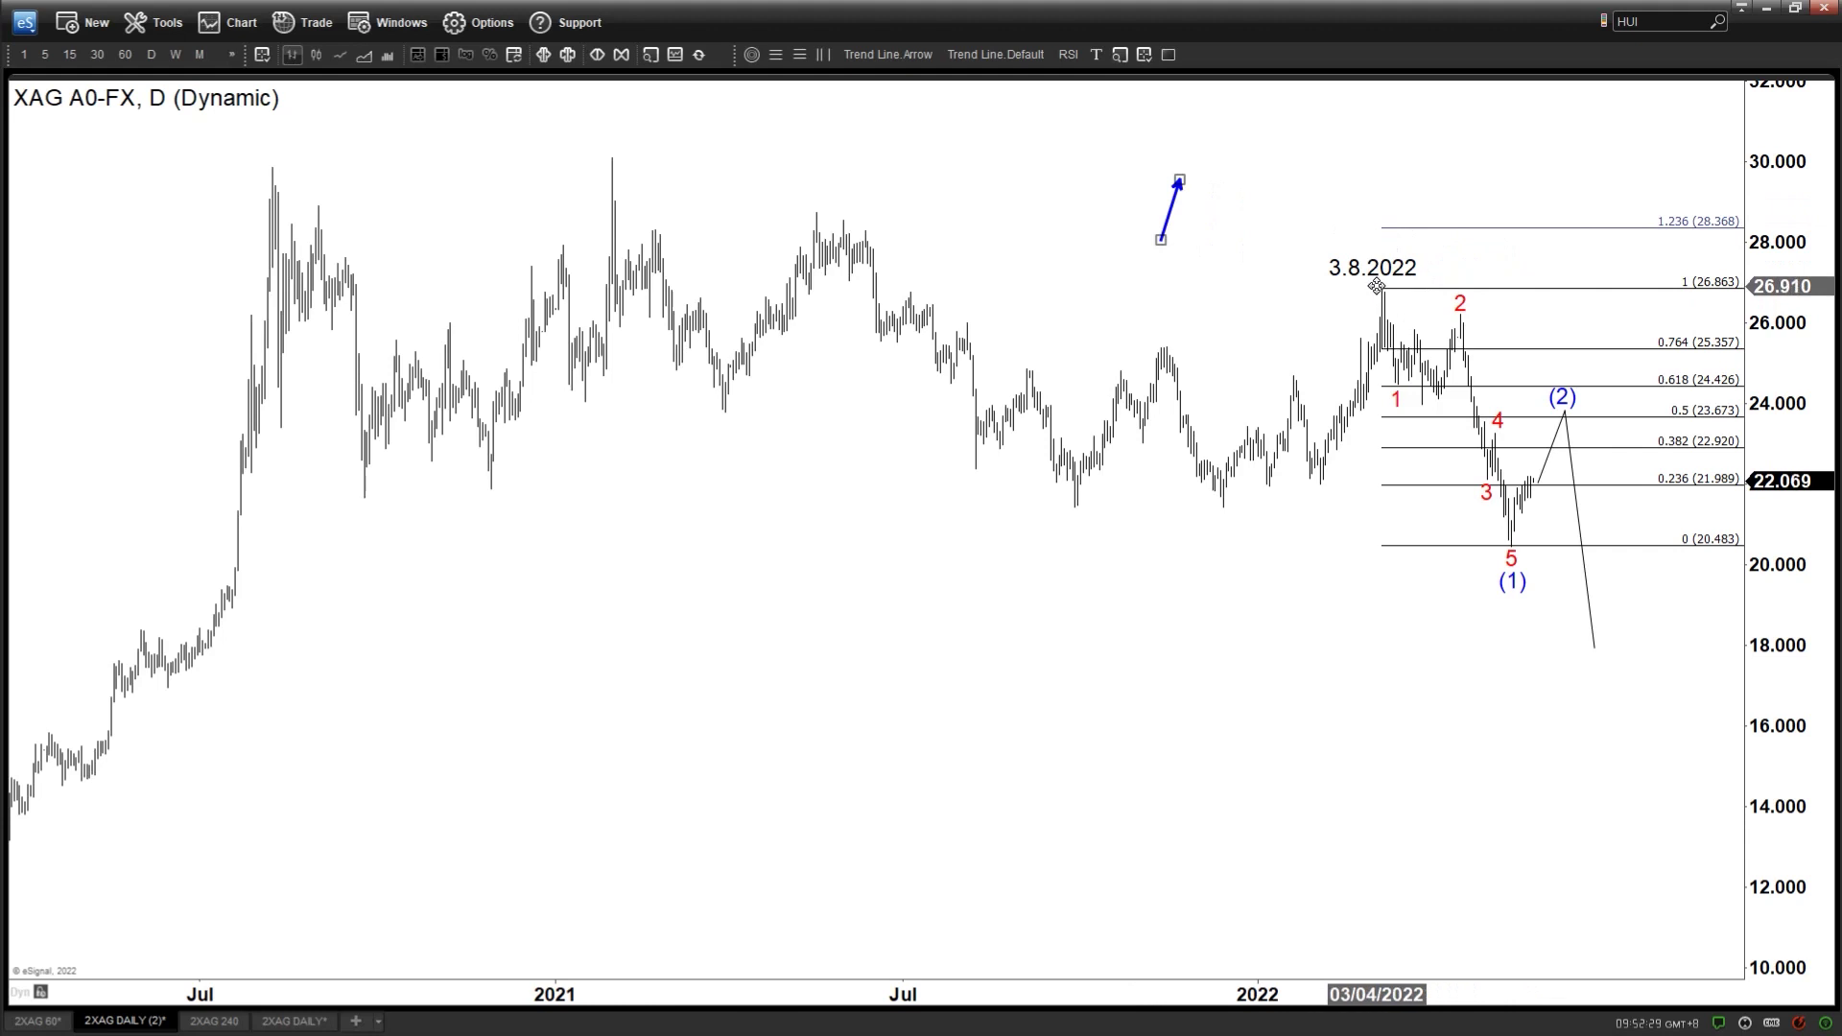
drag(1377, 286, 1381, 284)
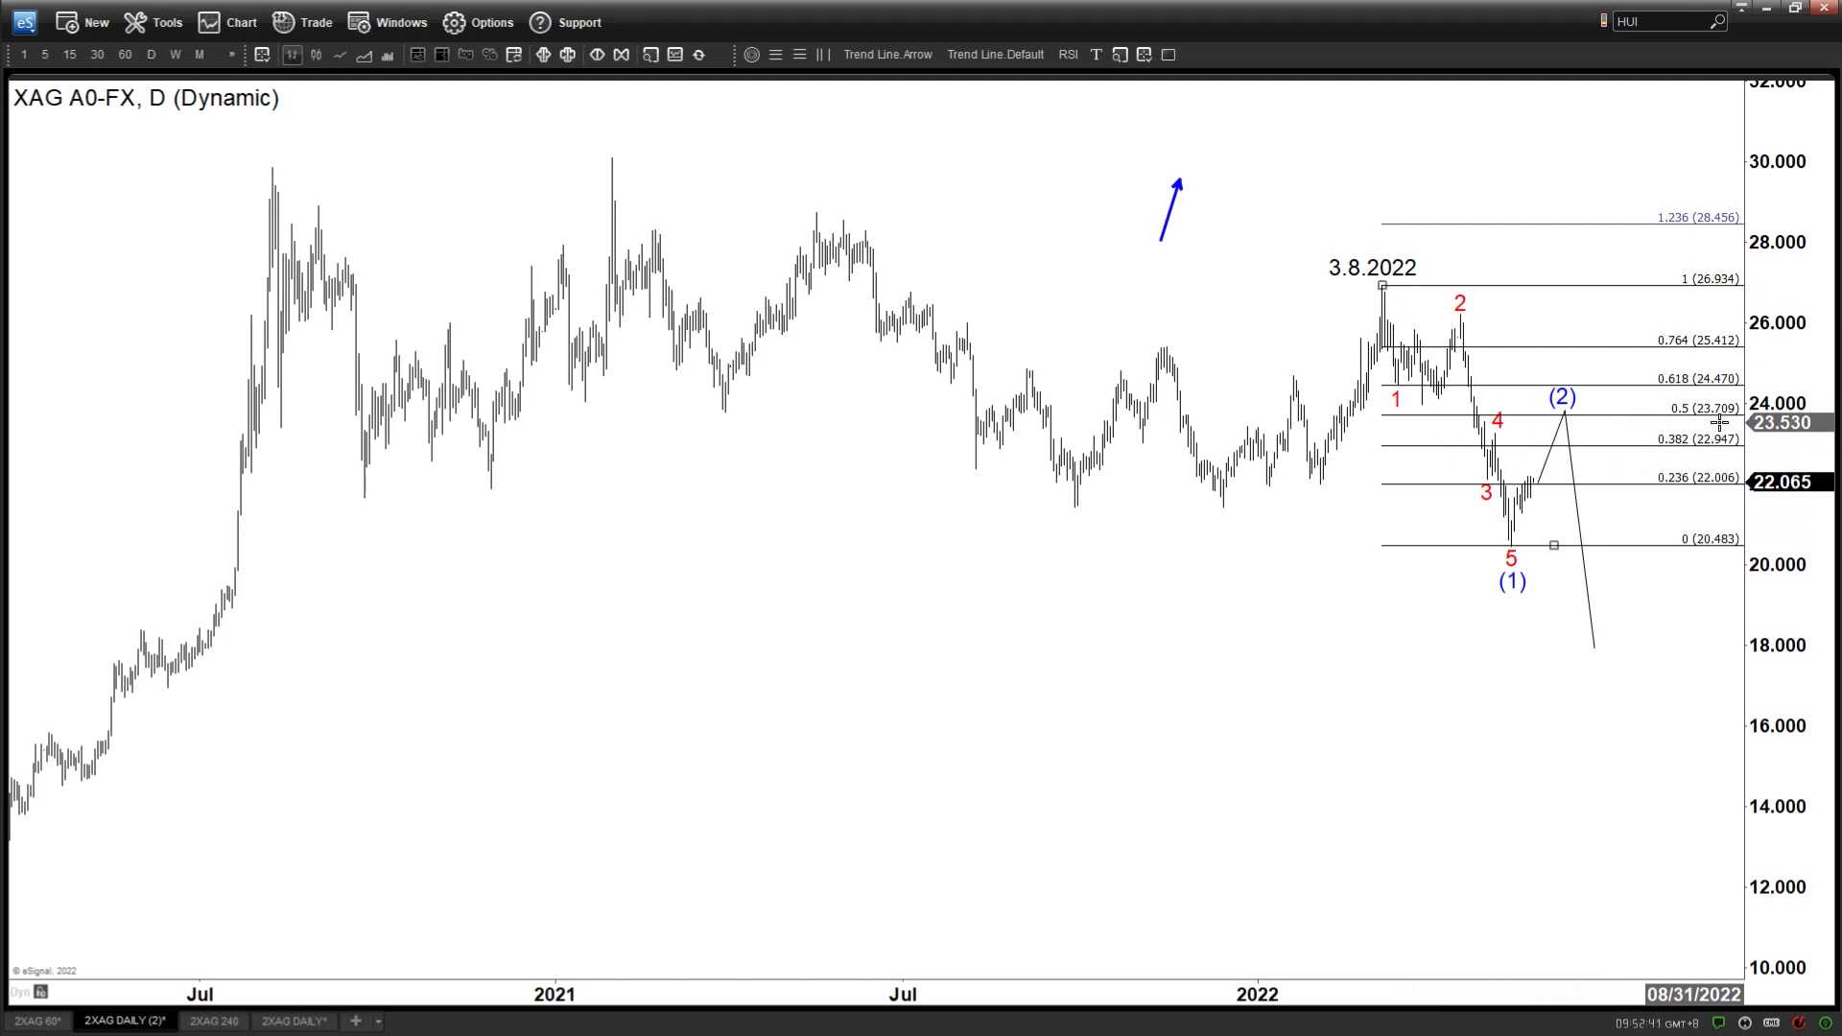
click(39, 1019)
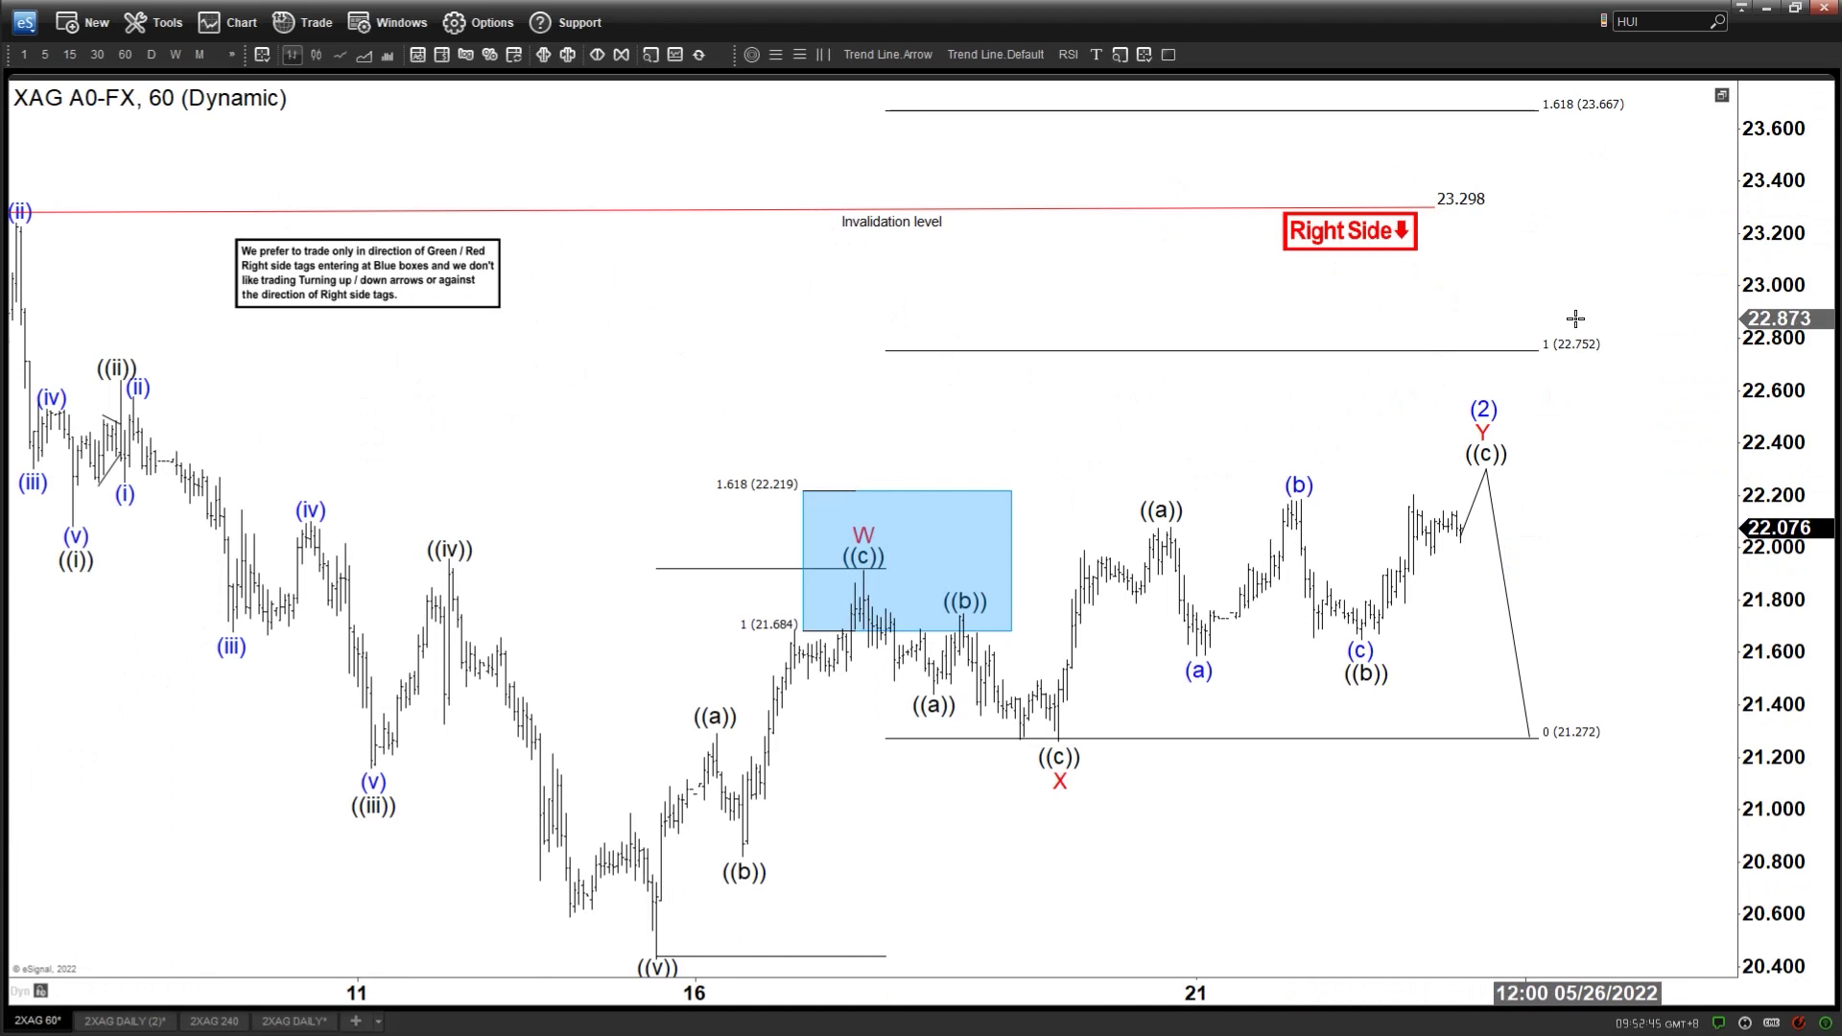
click(1170, 54)
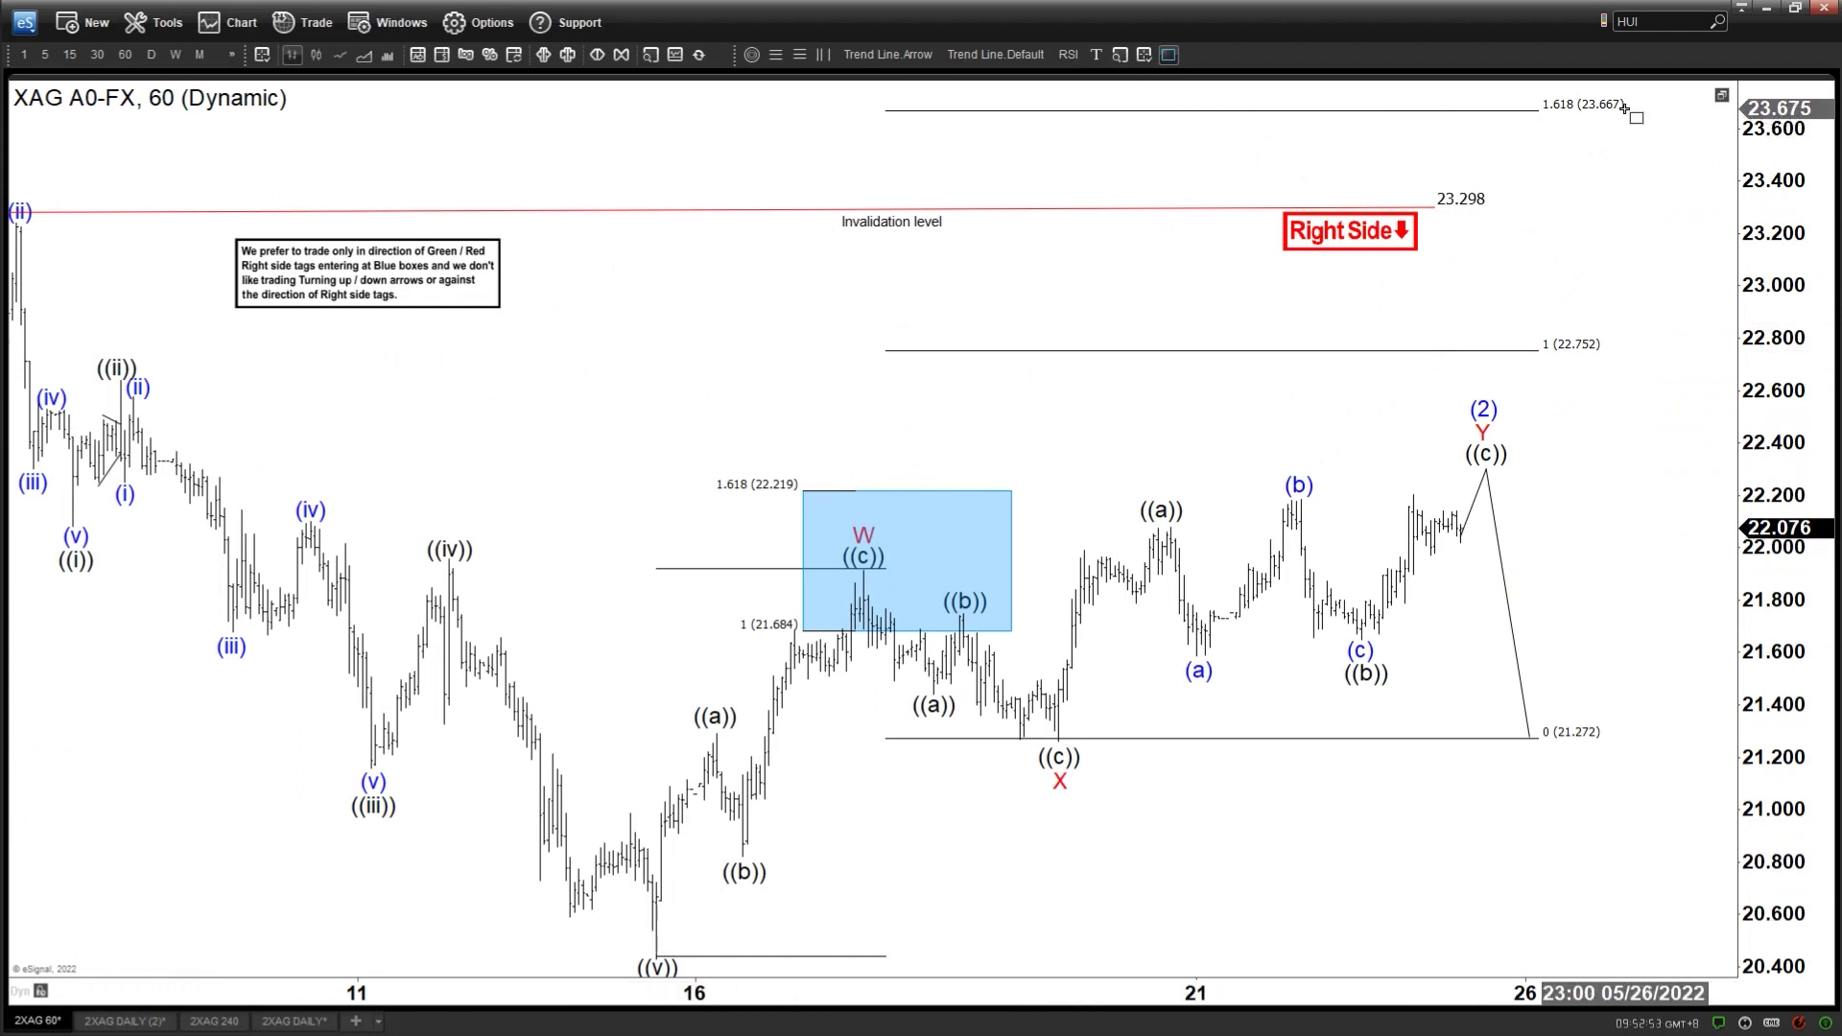
drag(1211, 107, 1553, 344)
click(125, 1021)
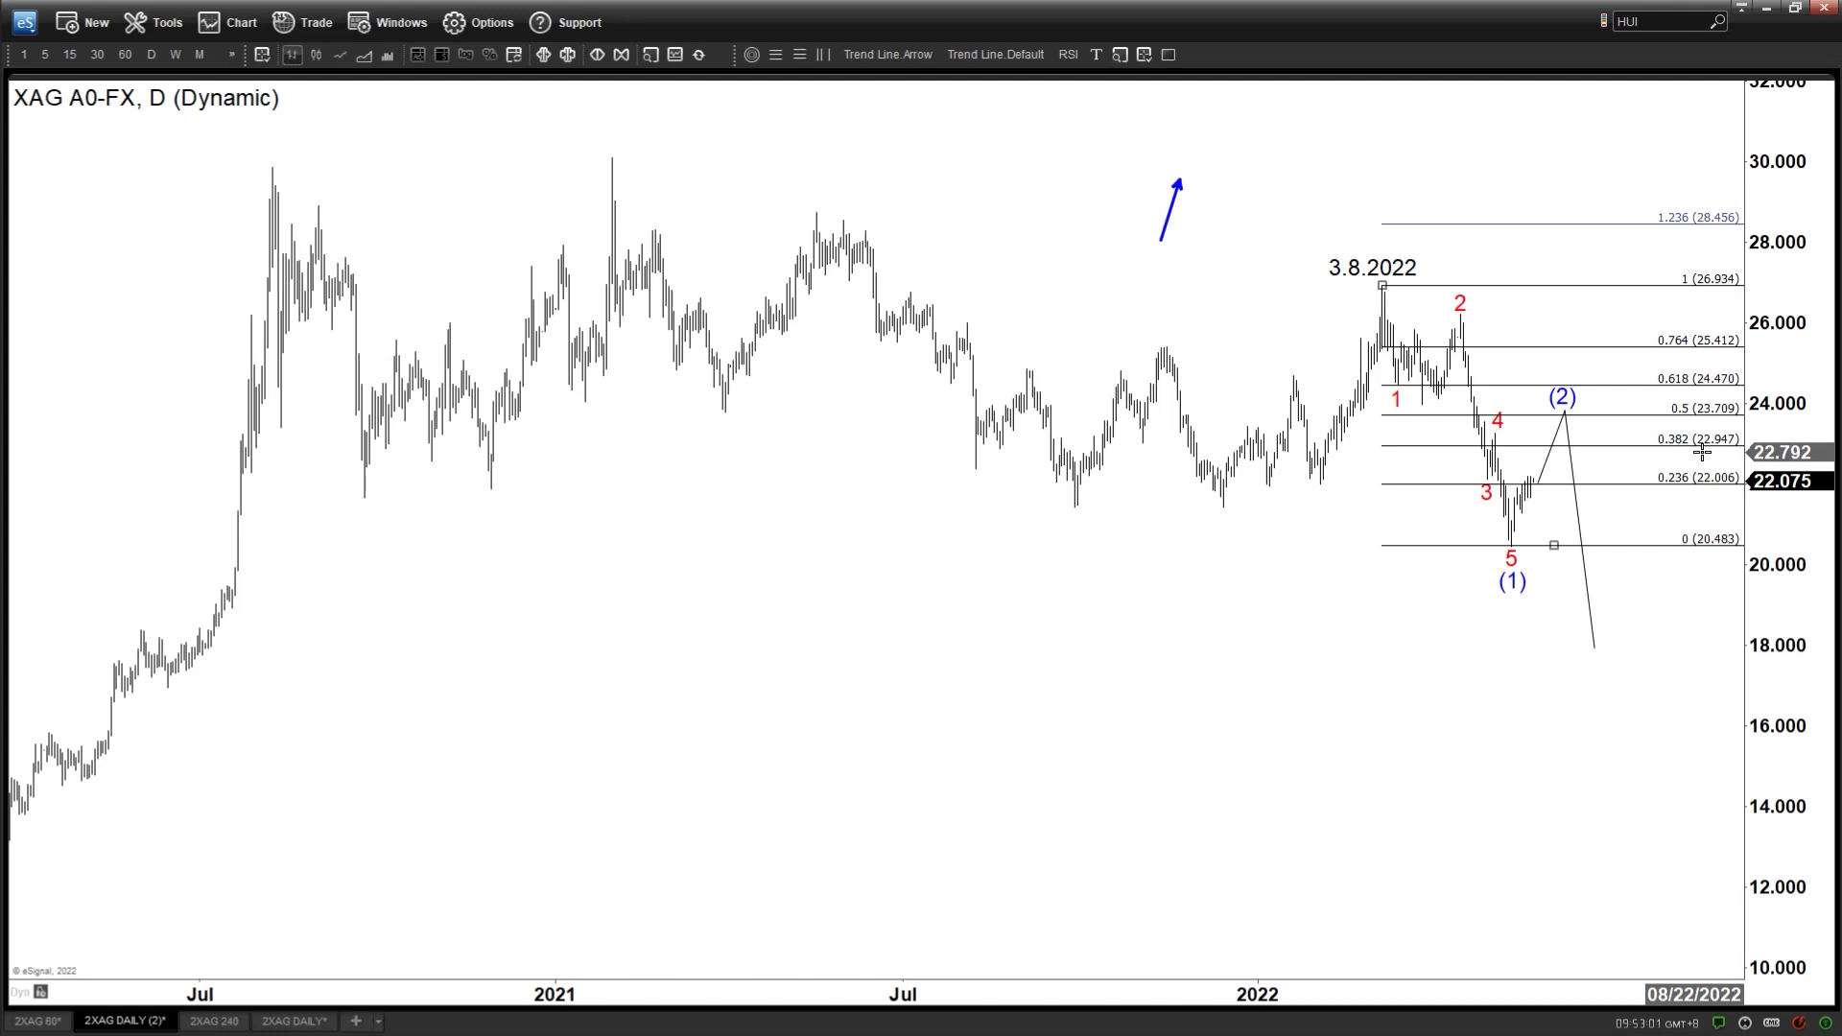
click(36, 1021)
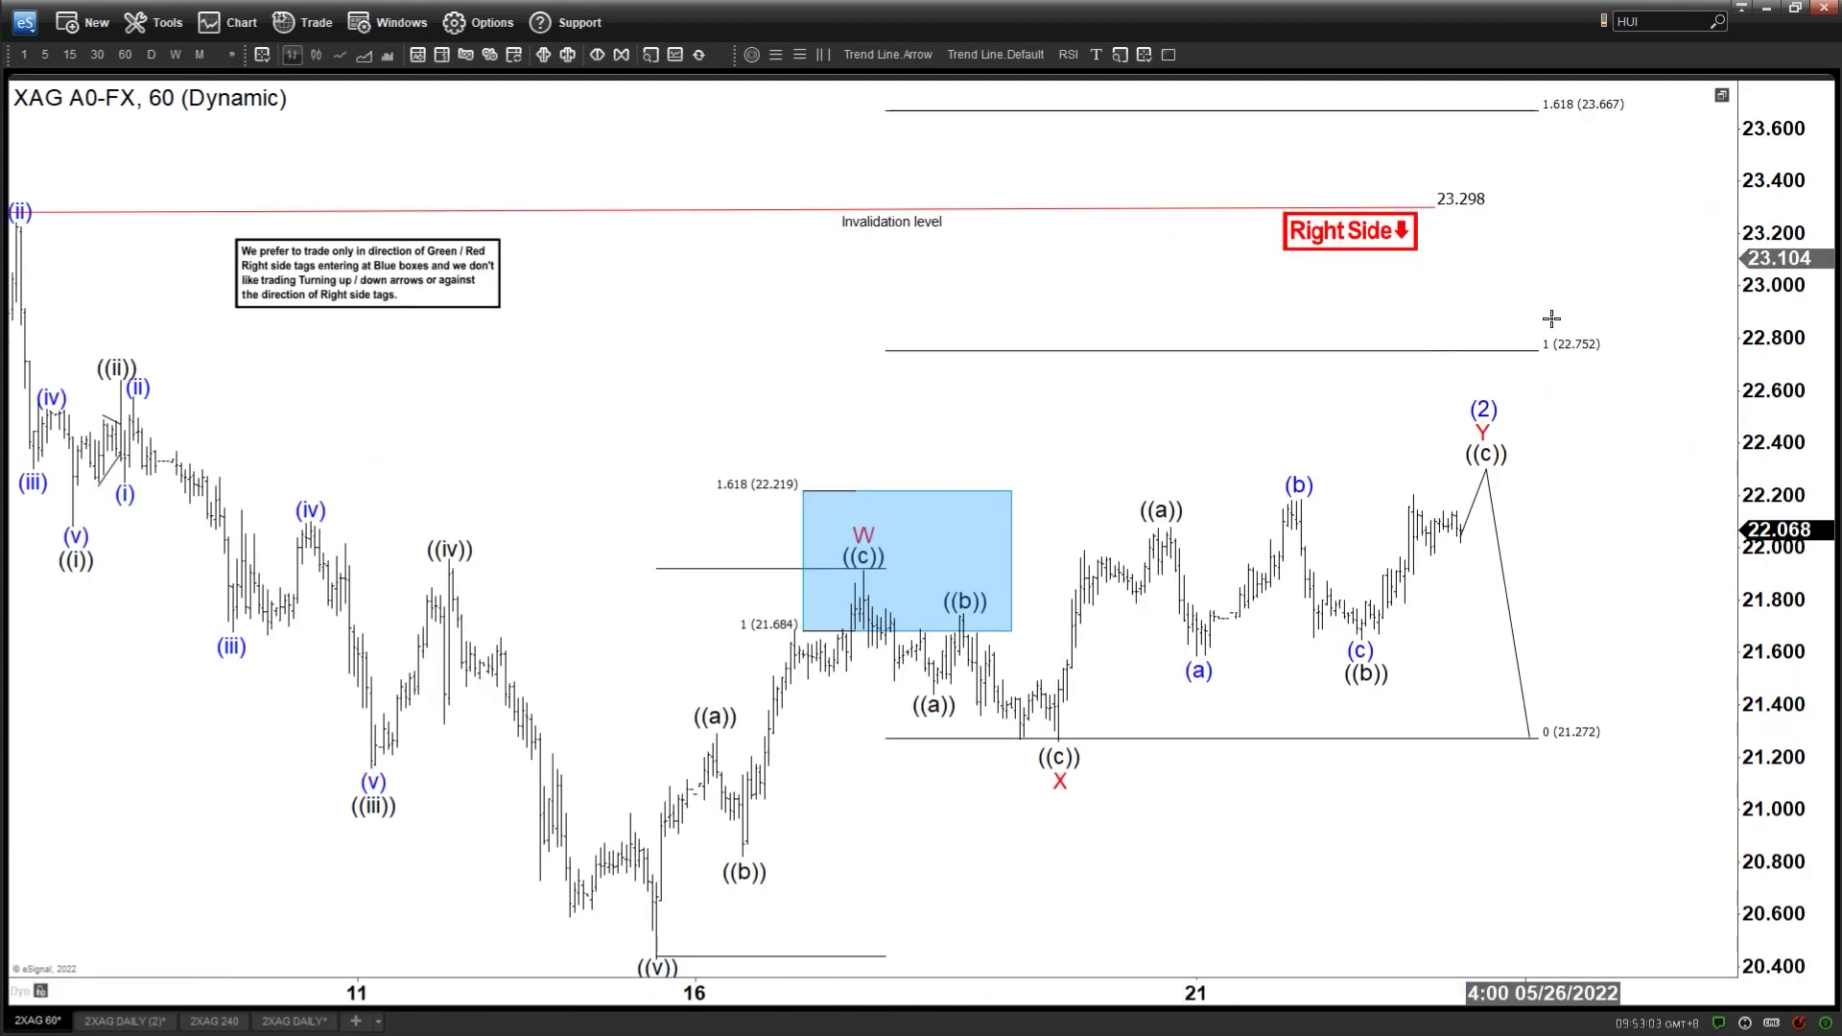
click(881, 56)
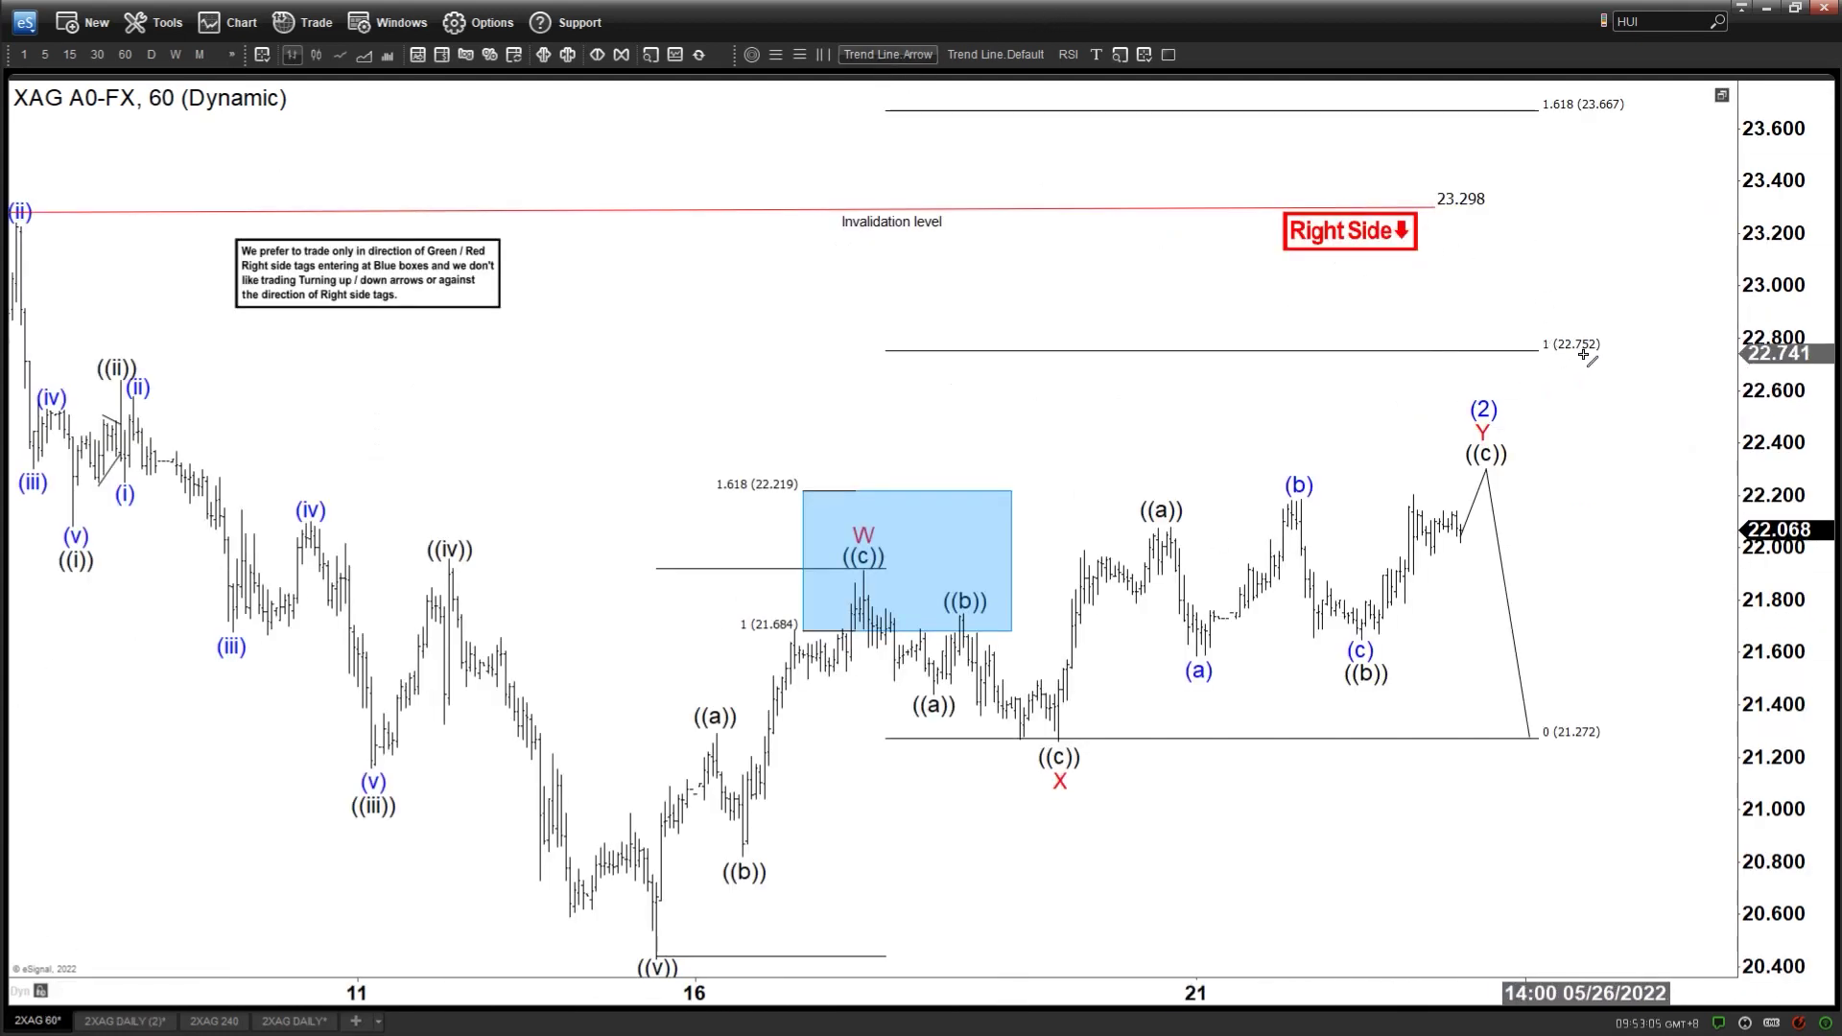
drag(1460, 532, 1780, 288)
key(Escape)
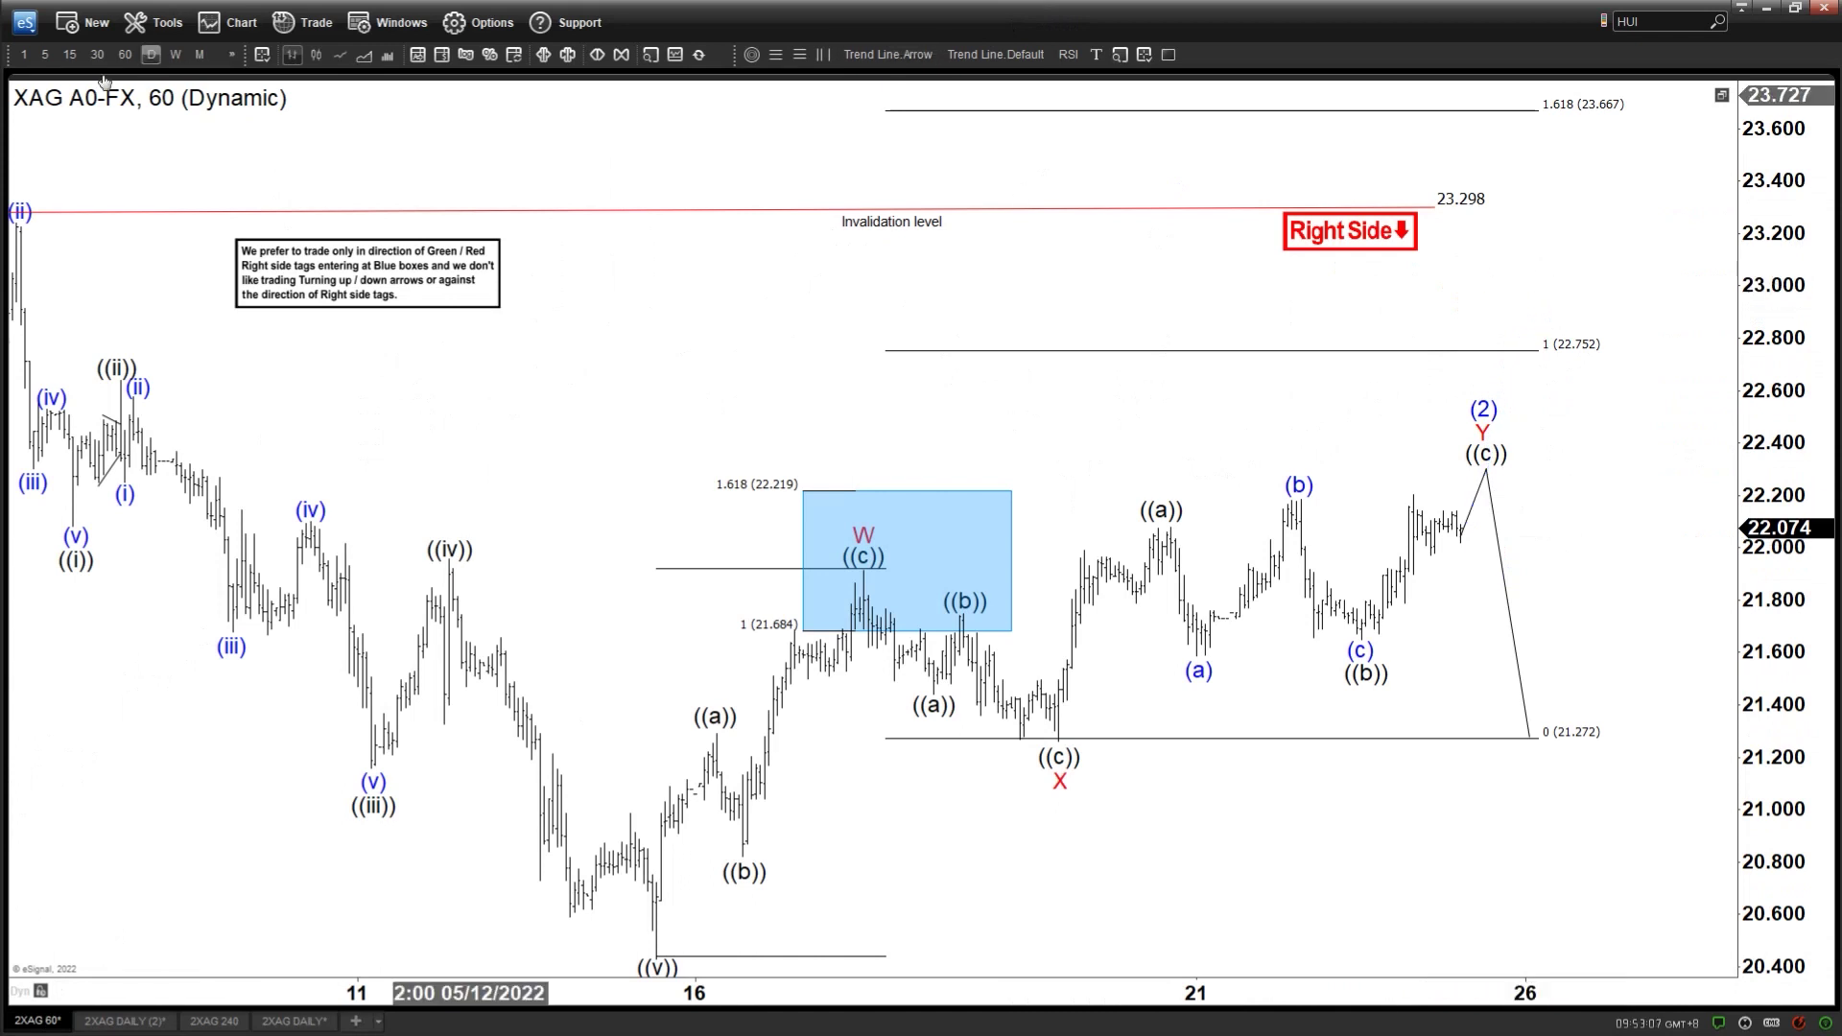
click(125, 1021)
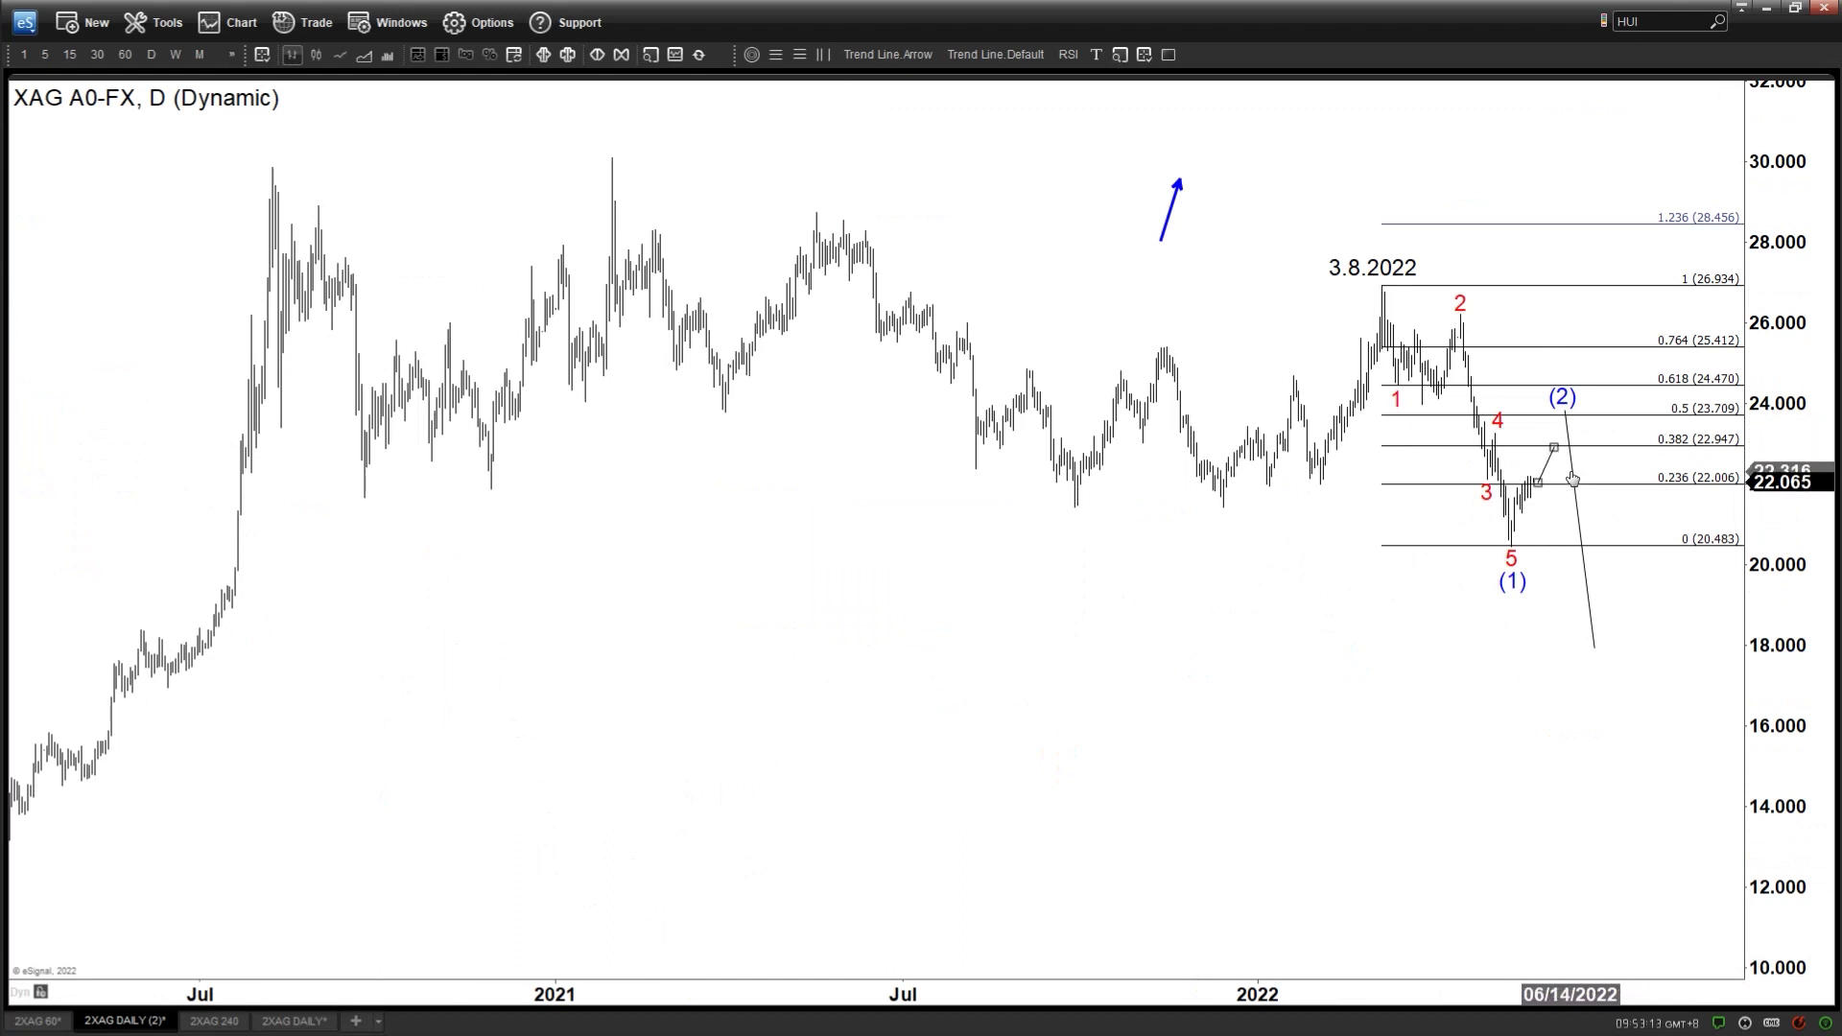
Nudge the (2) label, shorten the projected drop line, and draw a new rise toward 0.5.
drag(1562, 404, 1553, 413)
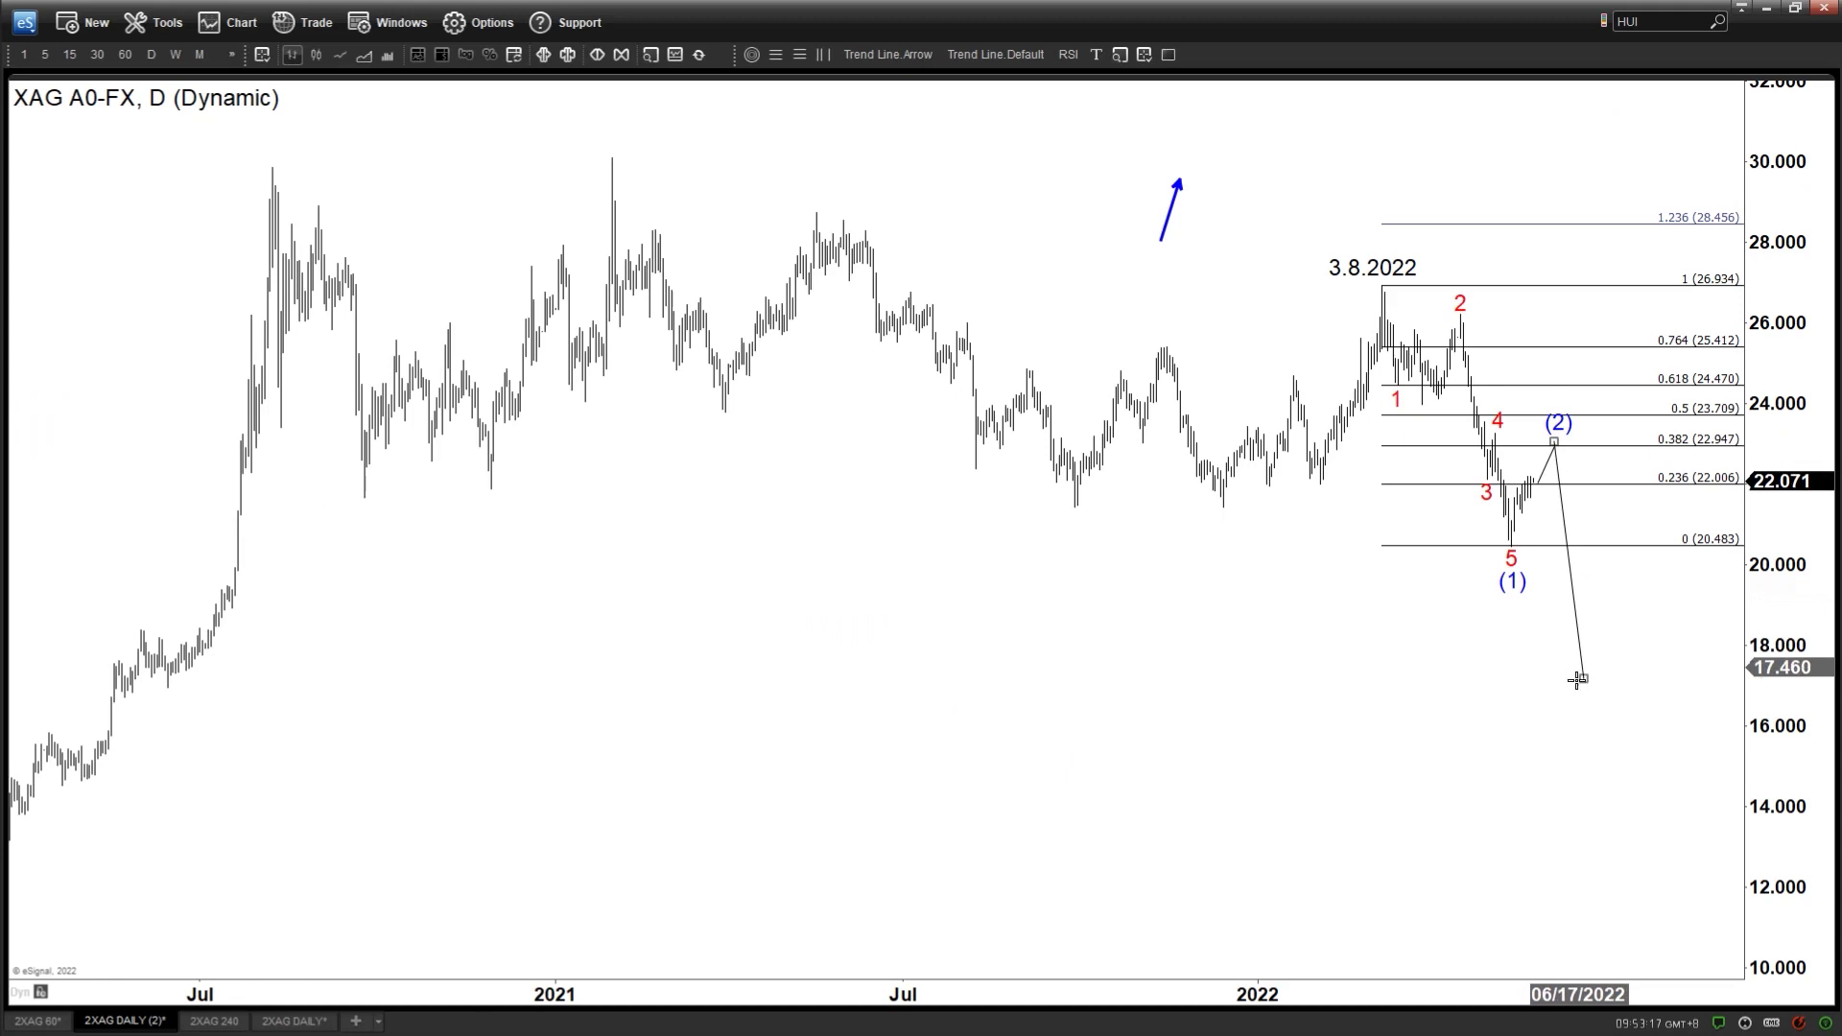
drag(1582, 683, 1584, 640)
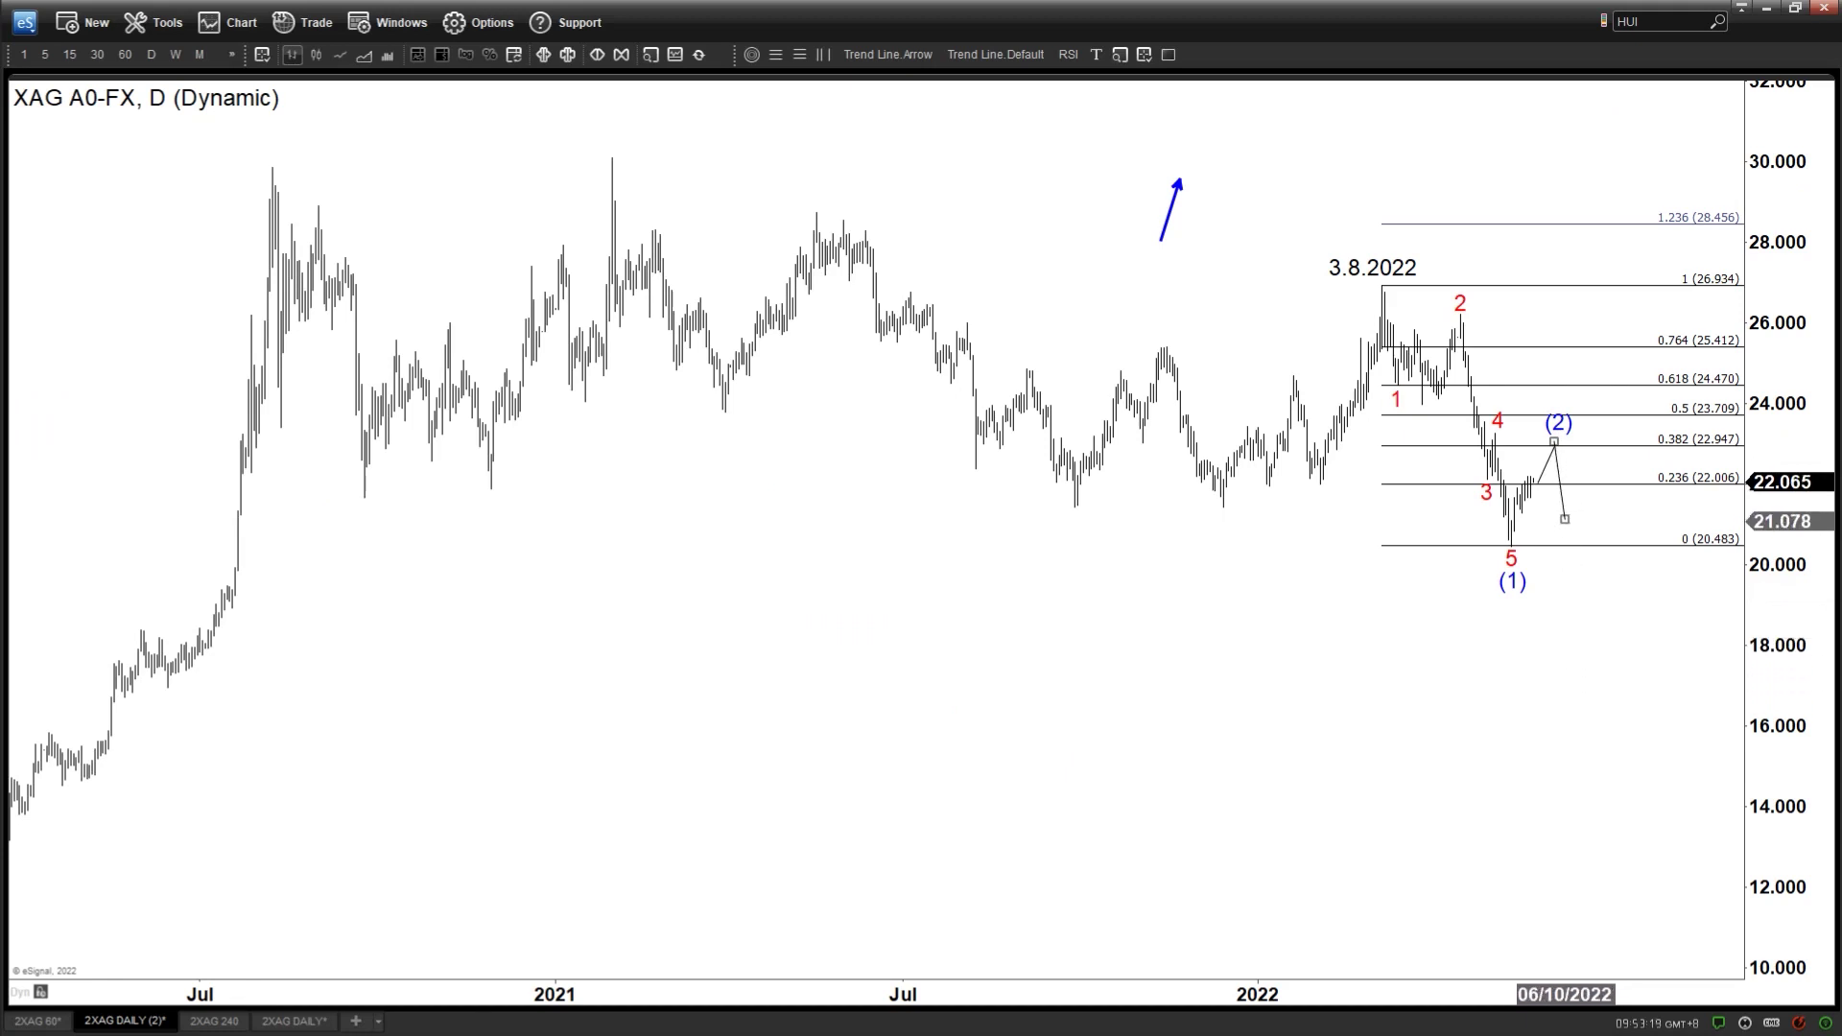
click(994, 55)
drag(1564, 519, 1634, 399)
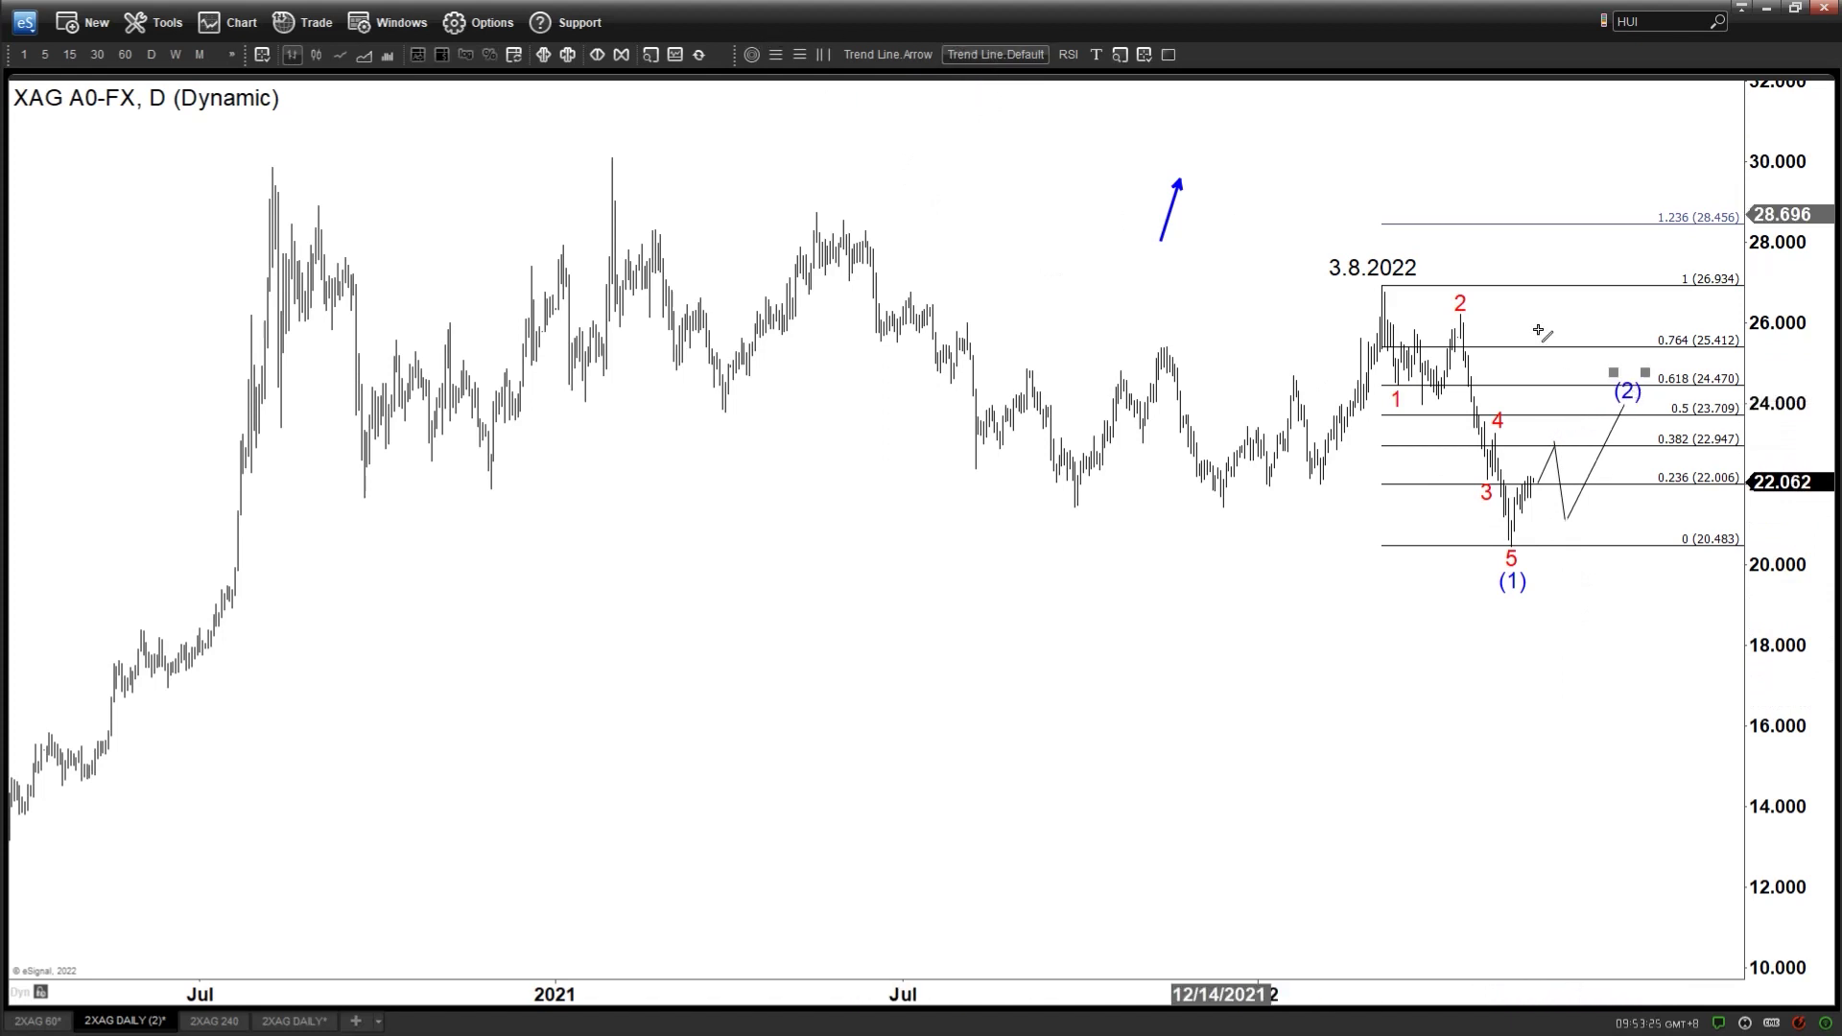
Remove the (2) label, the new rising line and the unwanted downward trend line.
right_click(1628, 393)
click(1642, 602)
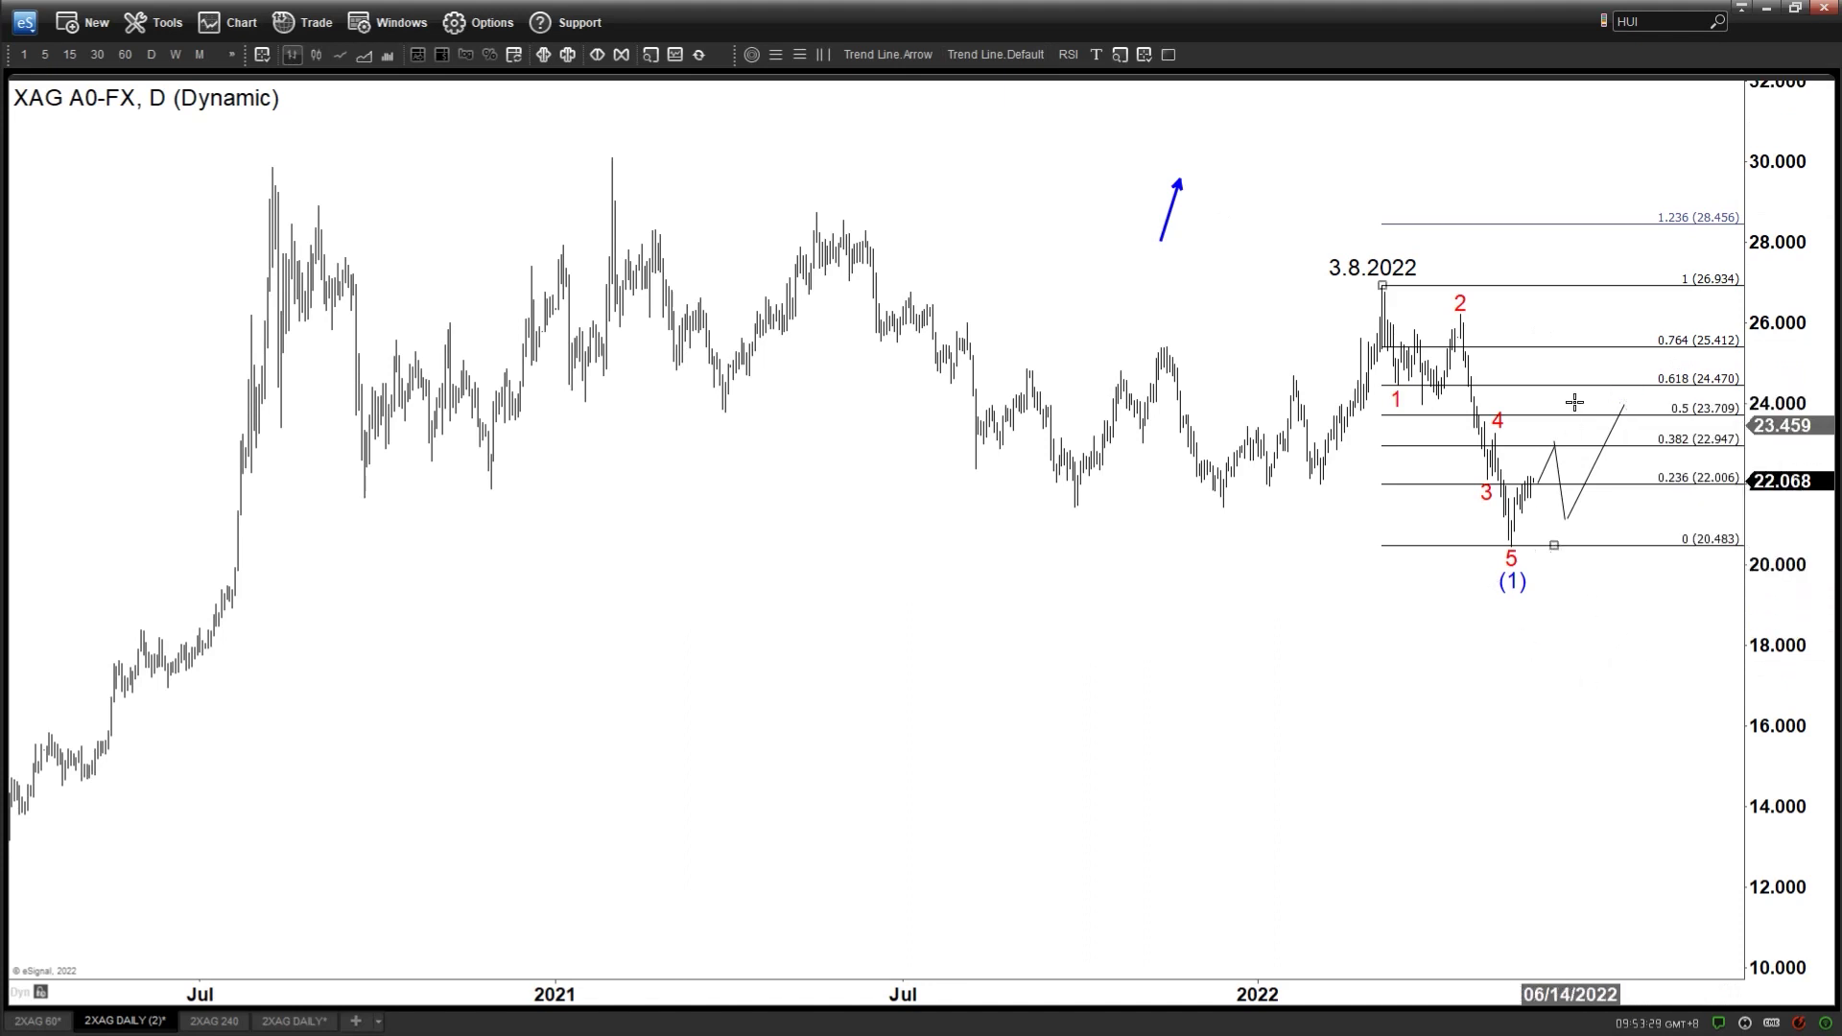
right_click(1613, 435)
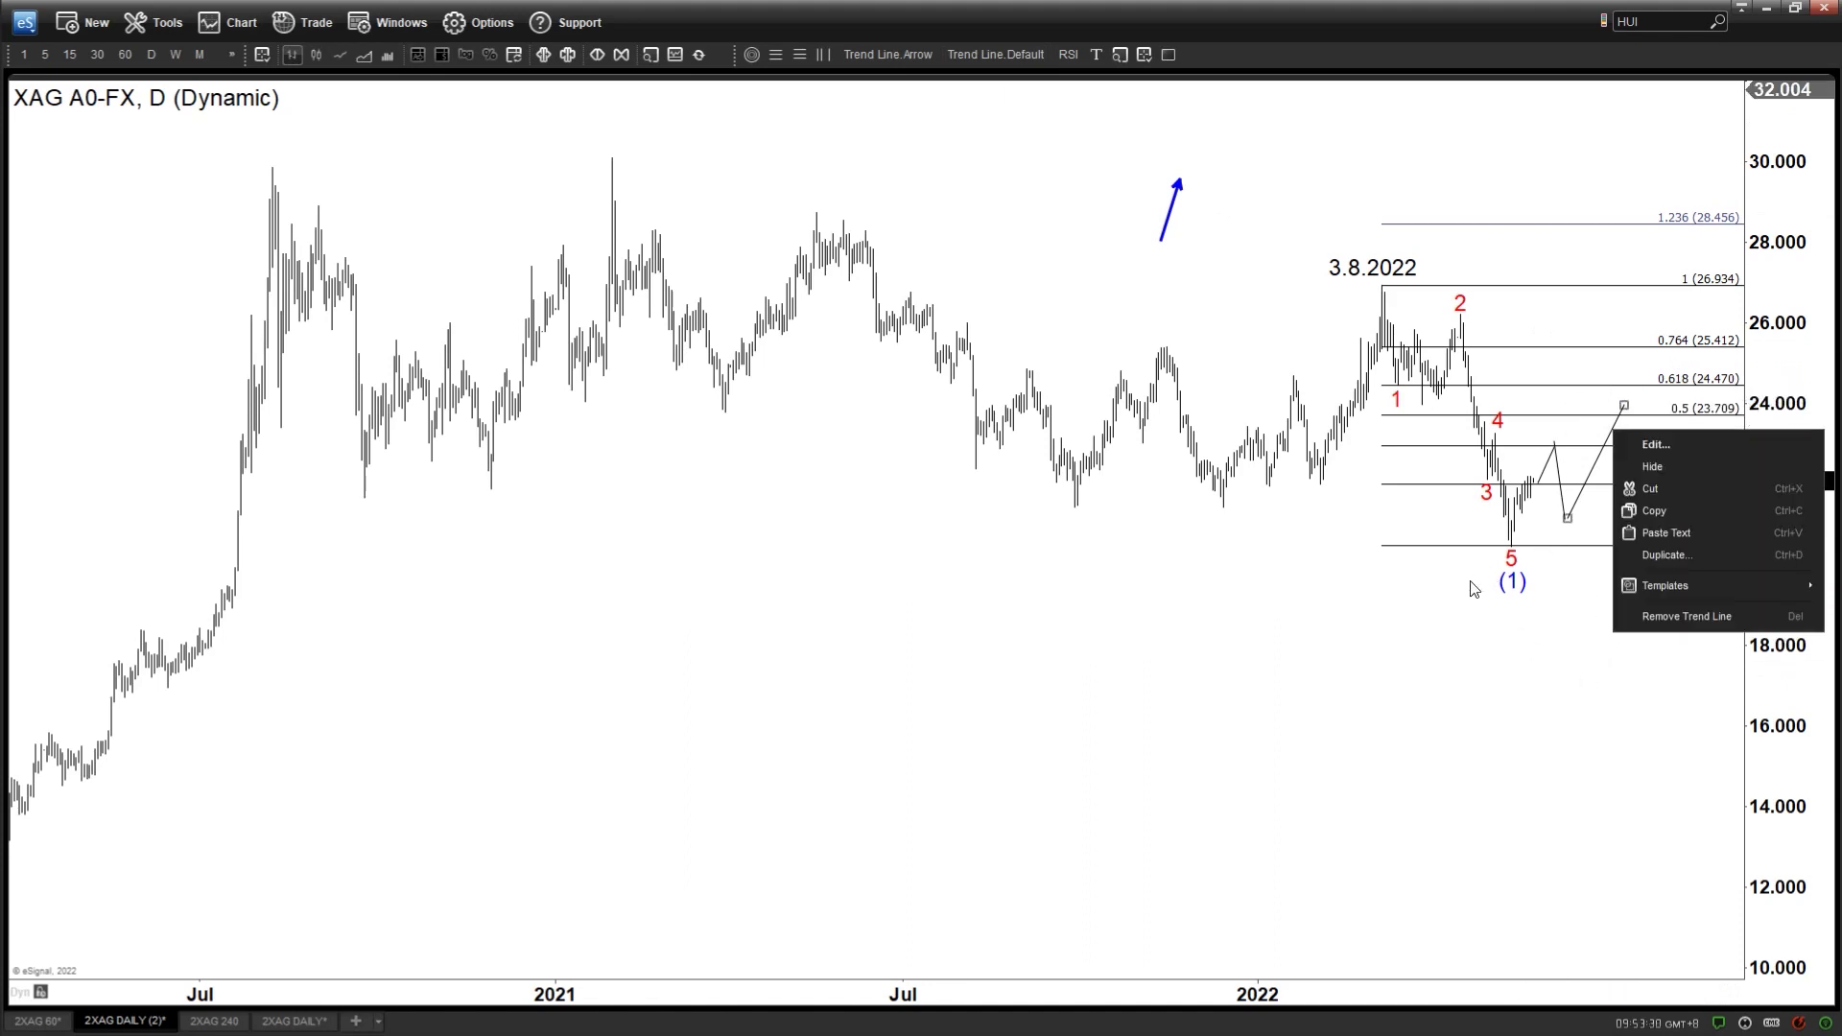
click(1651, 617)
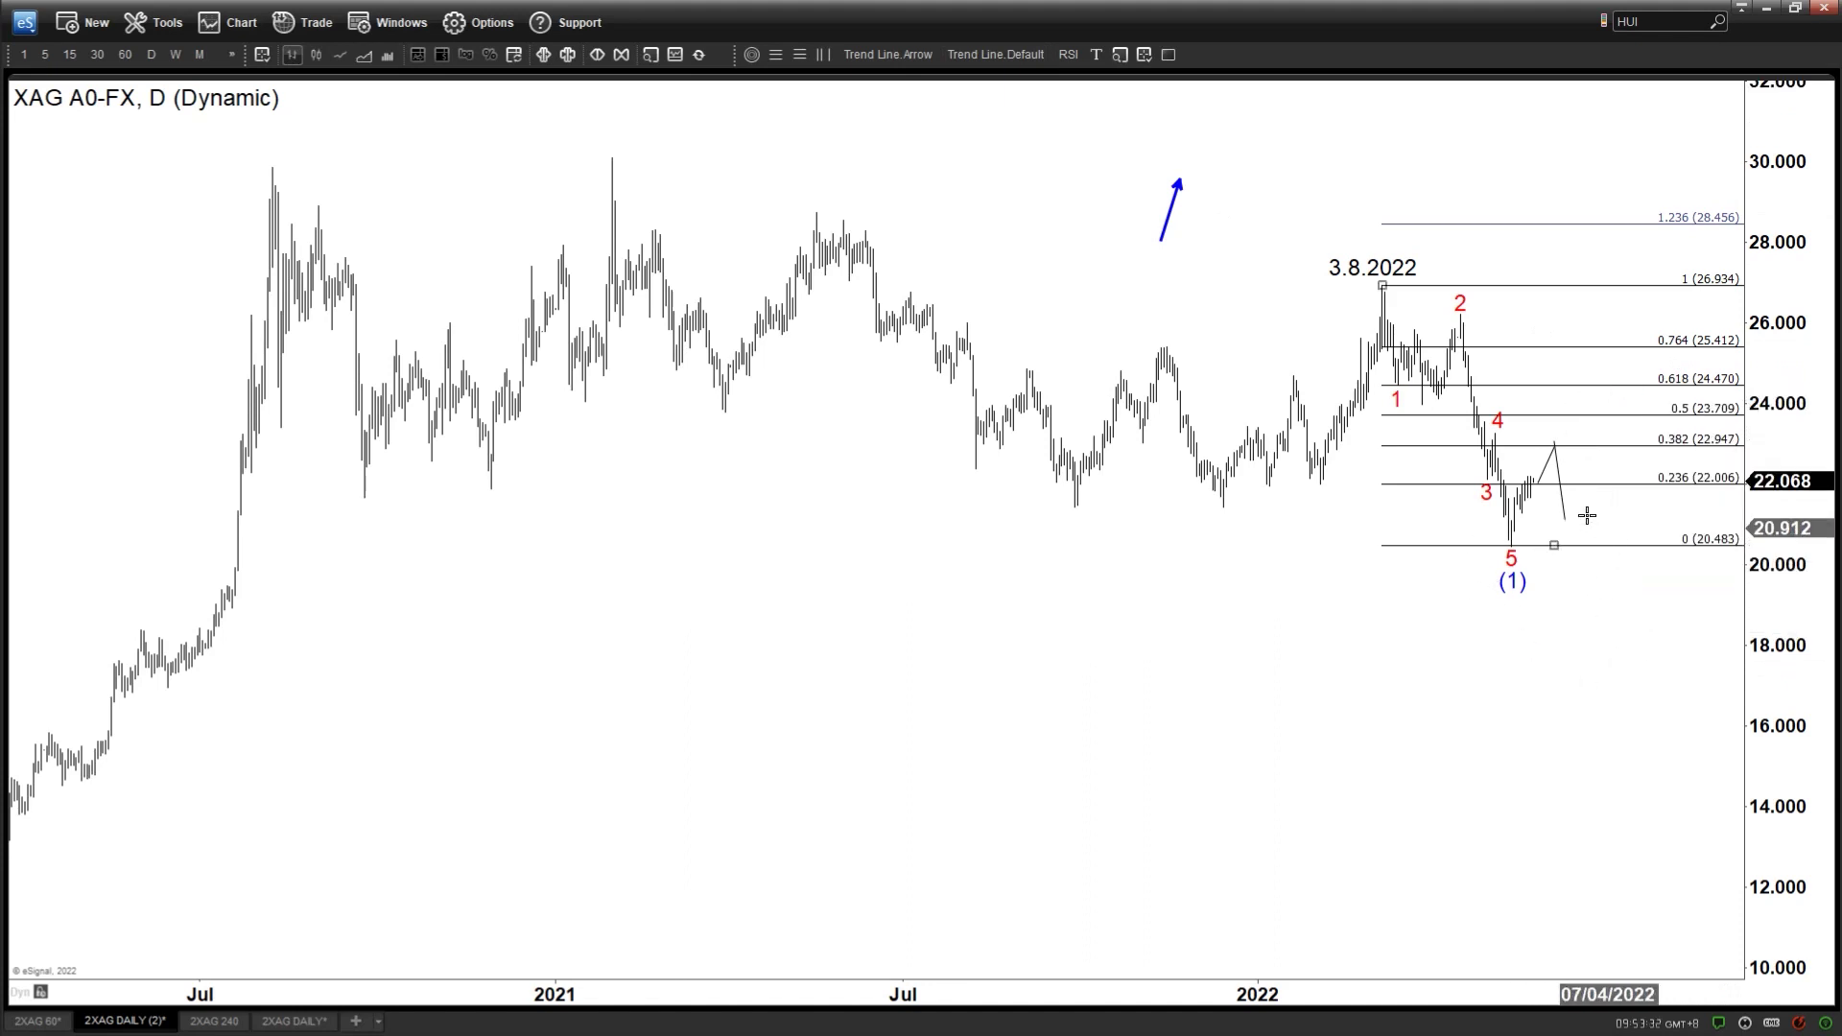
right_click(1558, 468)
click(1584, 633)
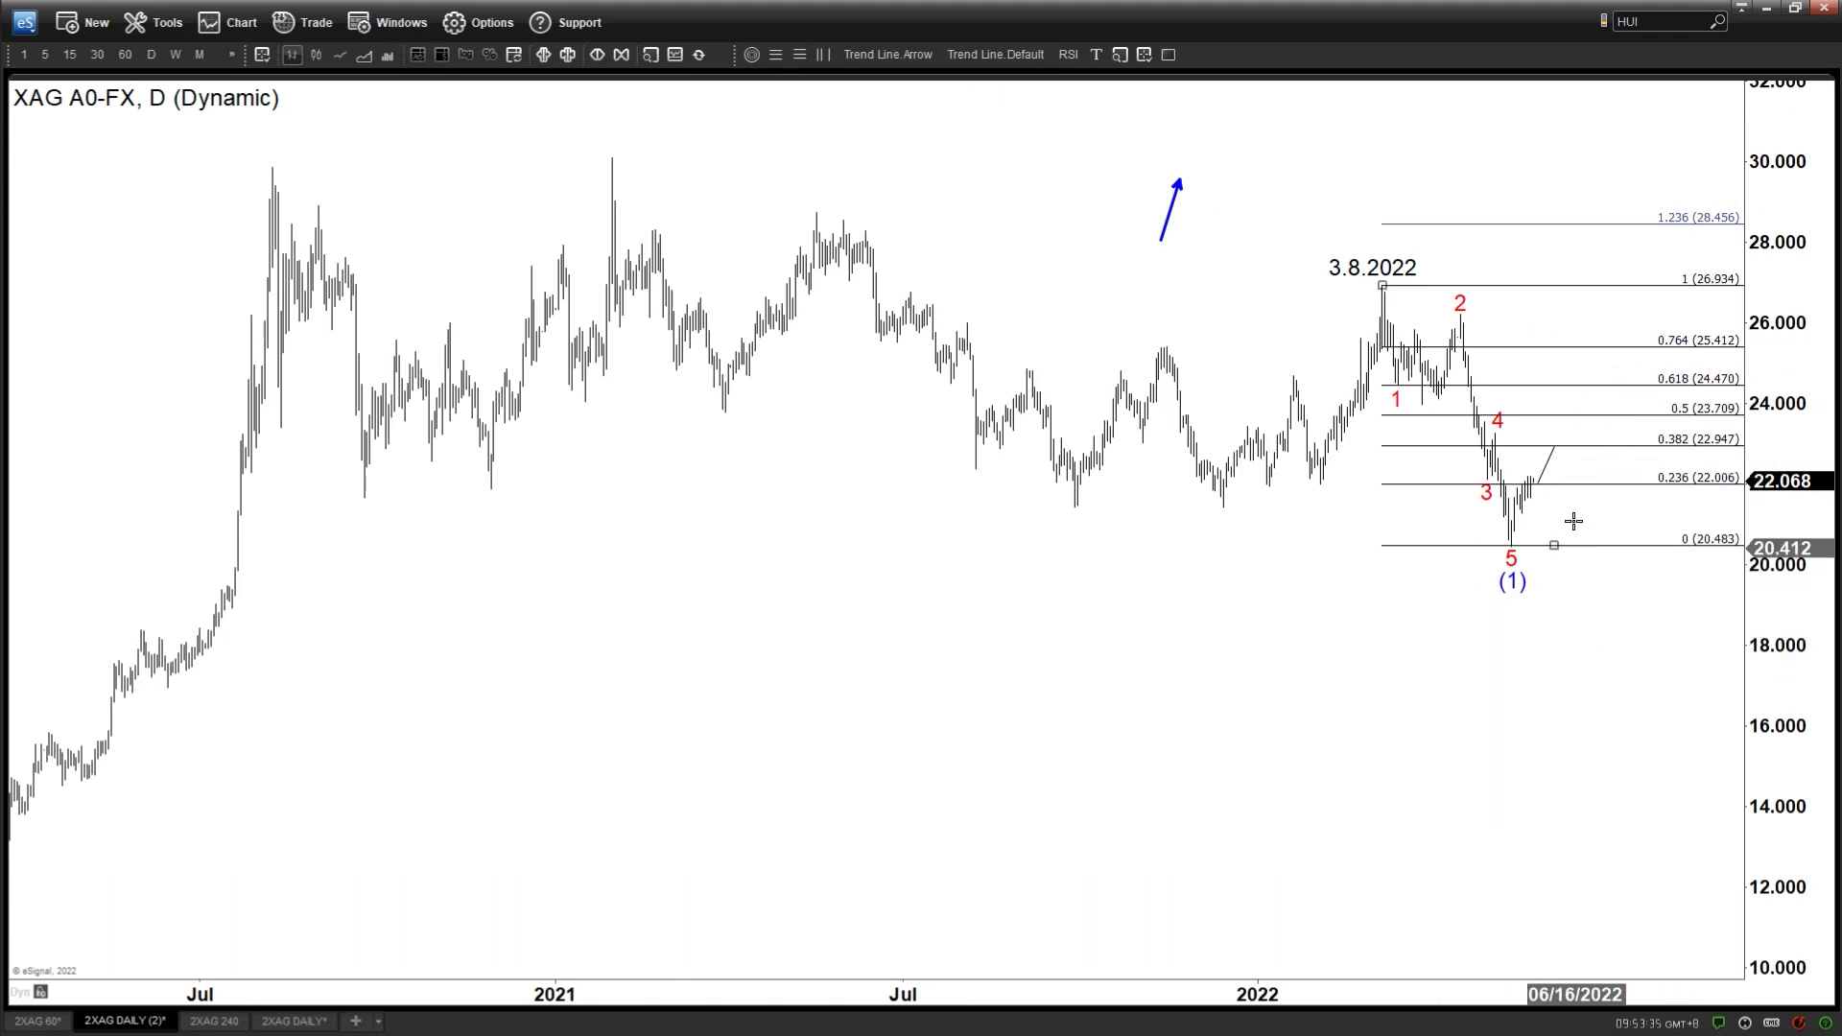
right_click(1541, 460)
click(1463, 465)
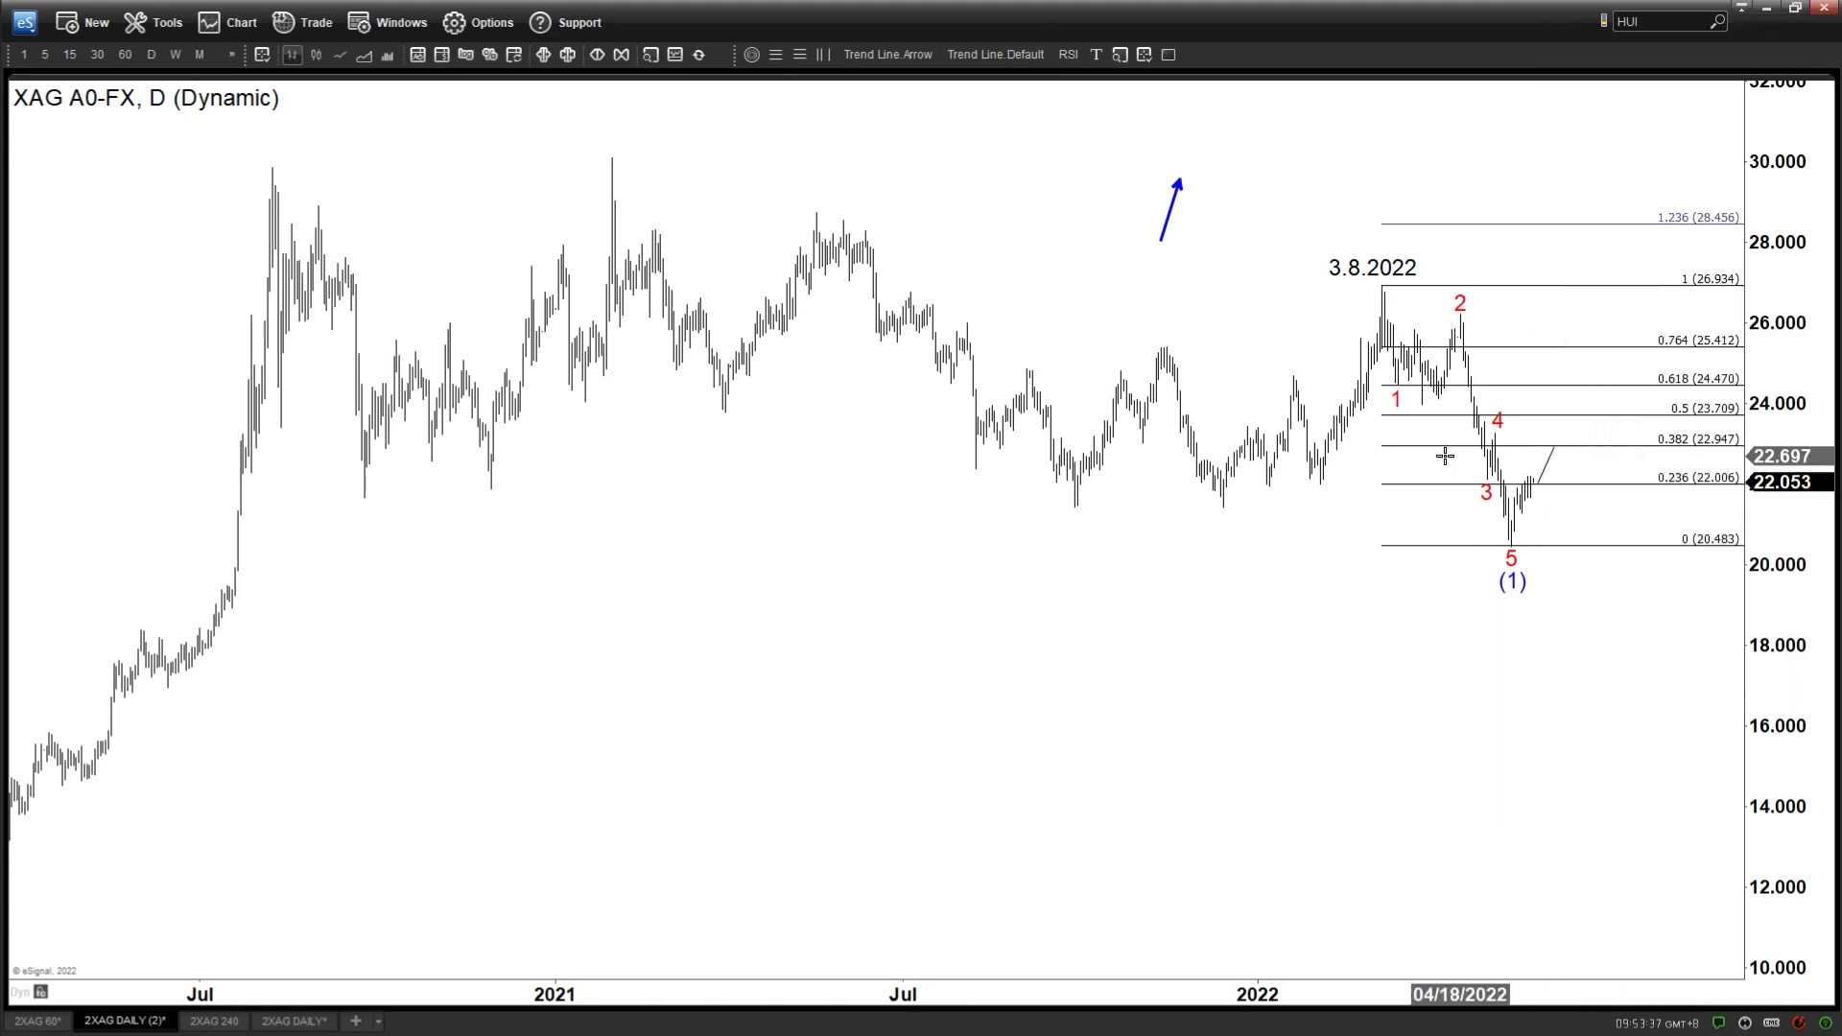
Delete the Fibonacci retracement and helper arrows, then drag a Fibonacci extension from the 2021 high to low.
click(887, 55)
mouse_move(638, 110)
mouse_down()
mouse_move(616, 140)
mouse_move(1130, 462)
mouse_move(1097, 510)
mouse_move(1377, 287)
mouse_up()
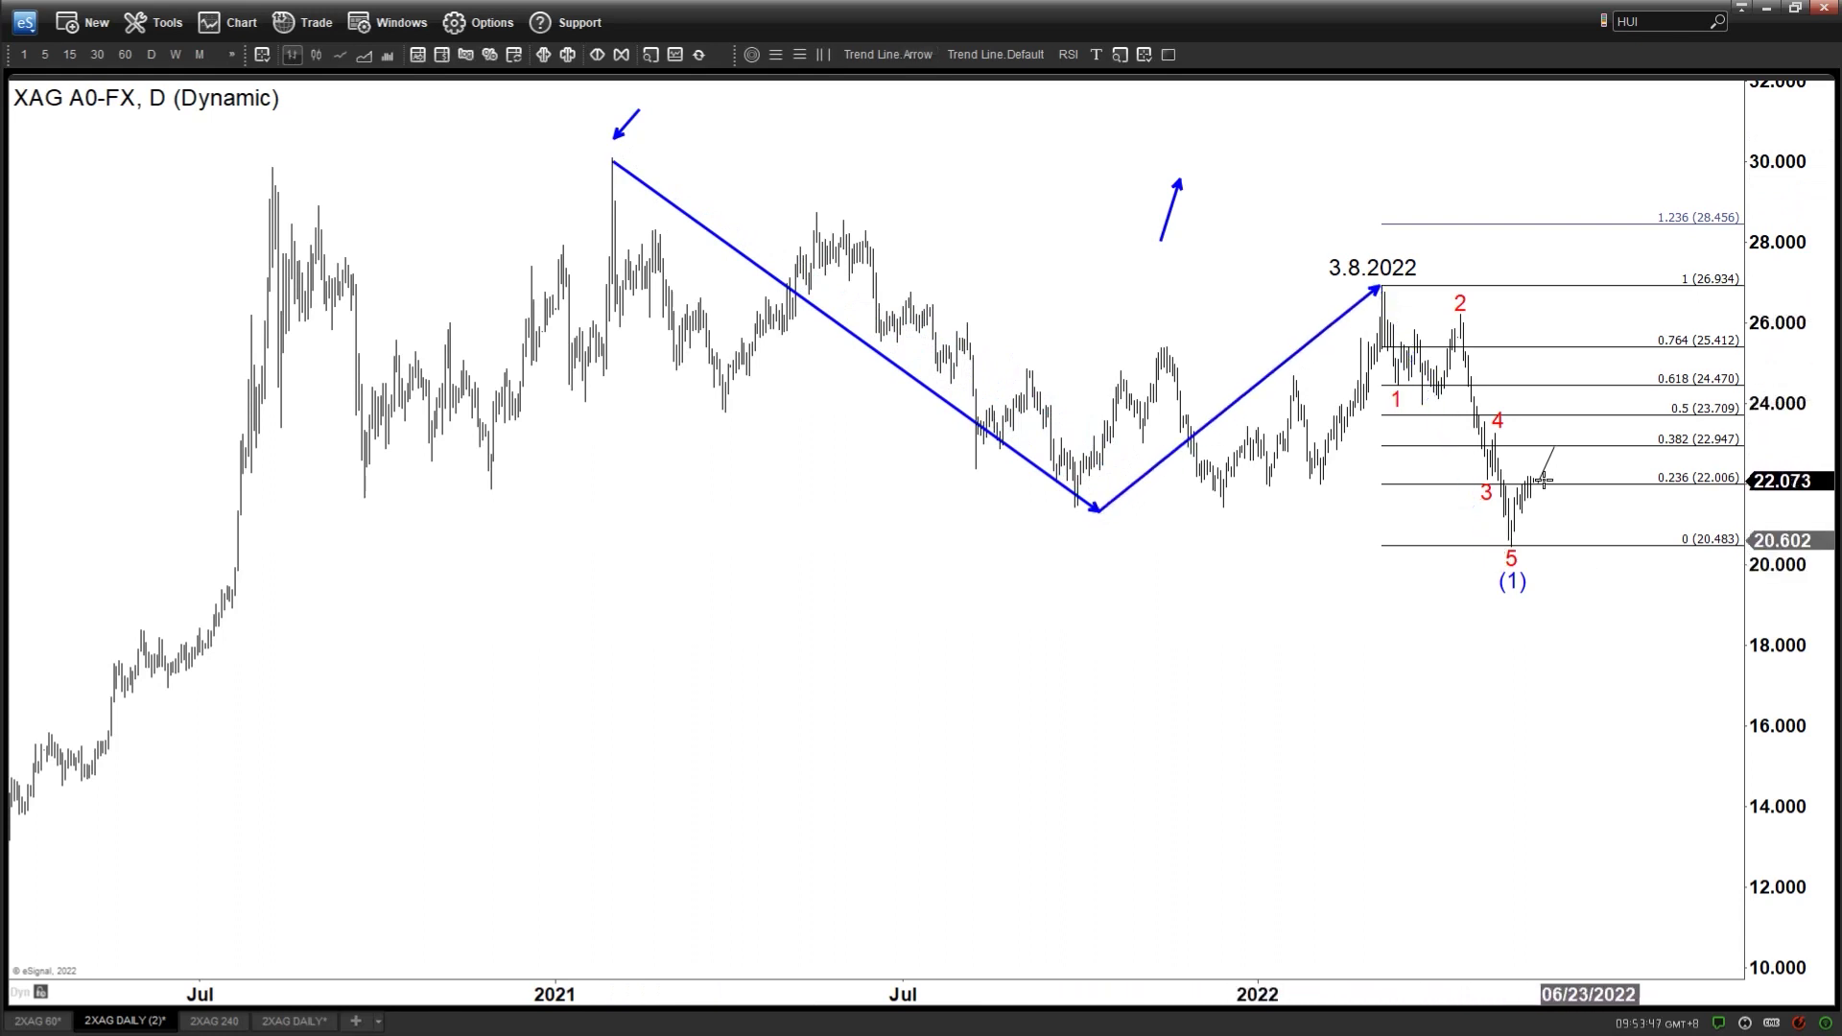
click(1462, 386)
key(Delete)
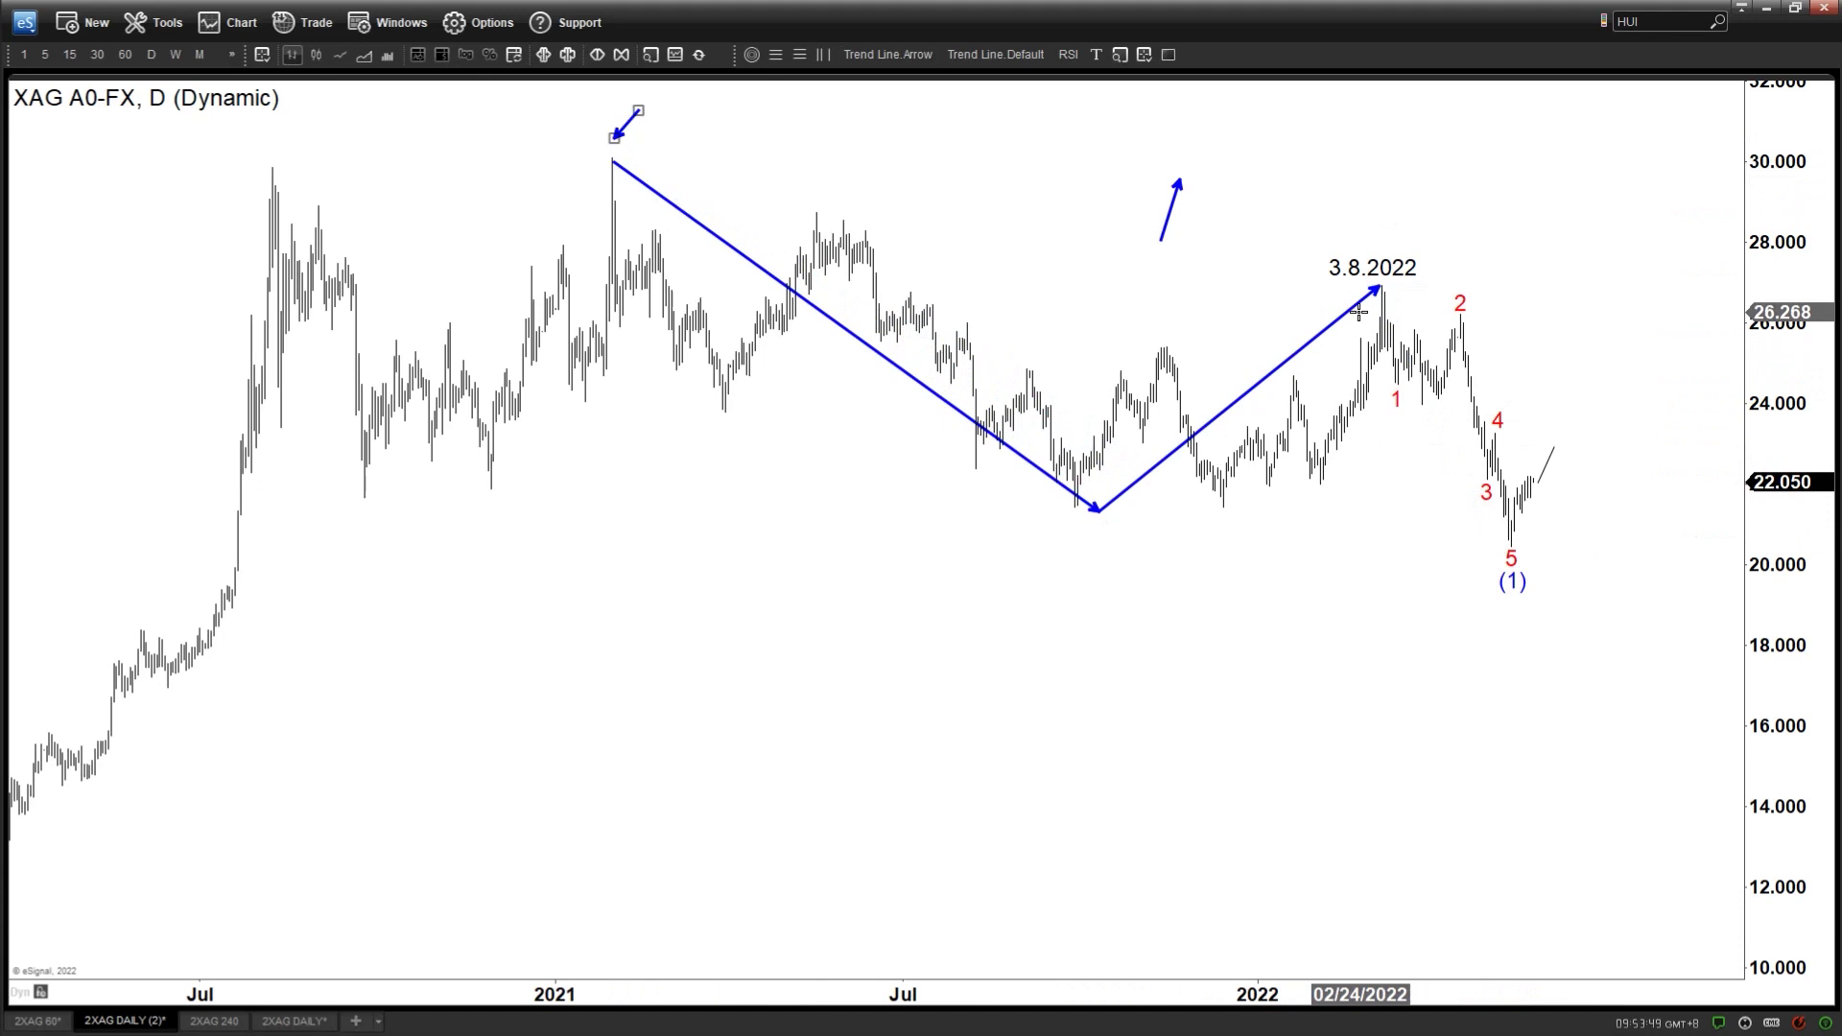
key(Delete)
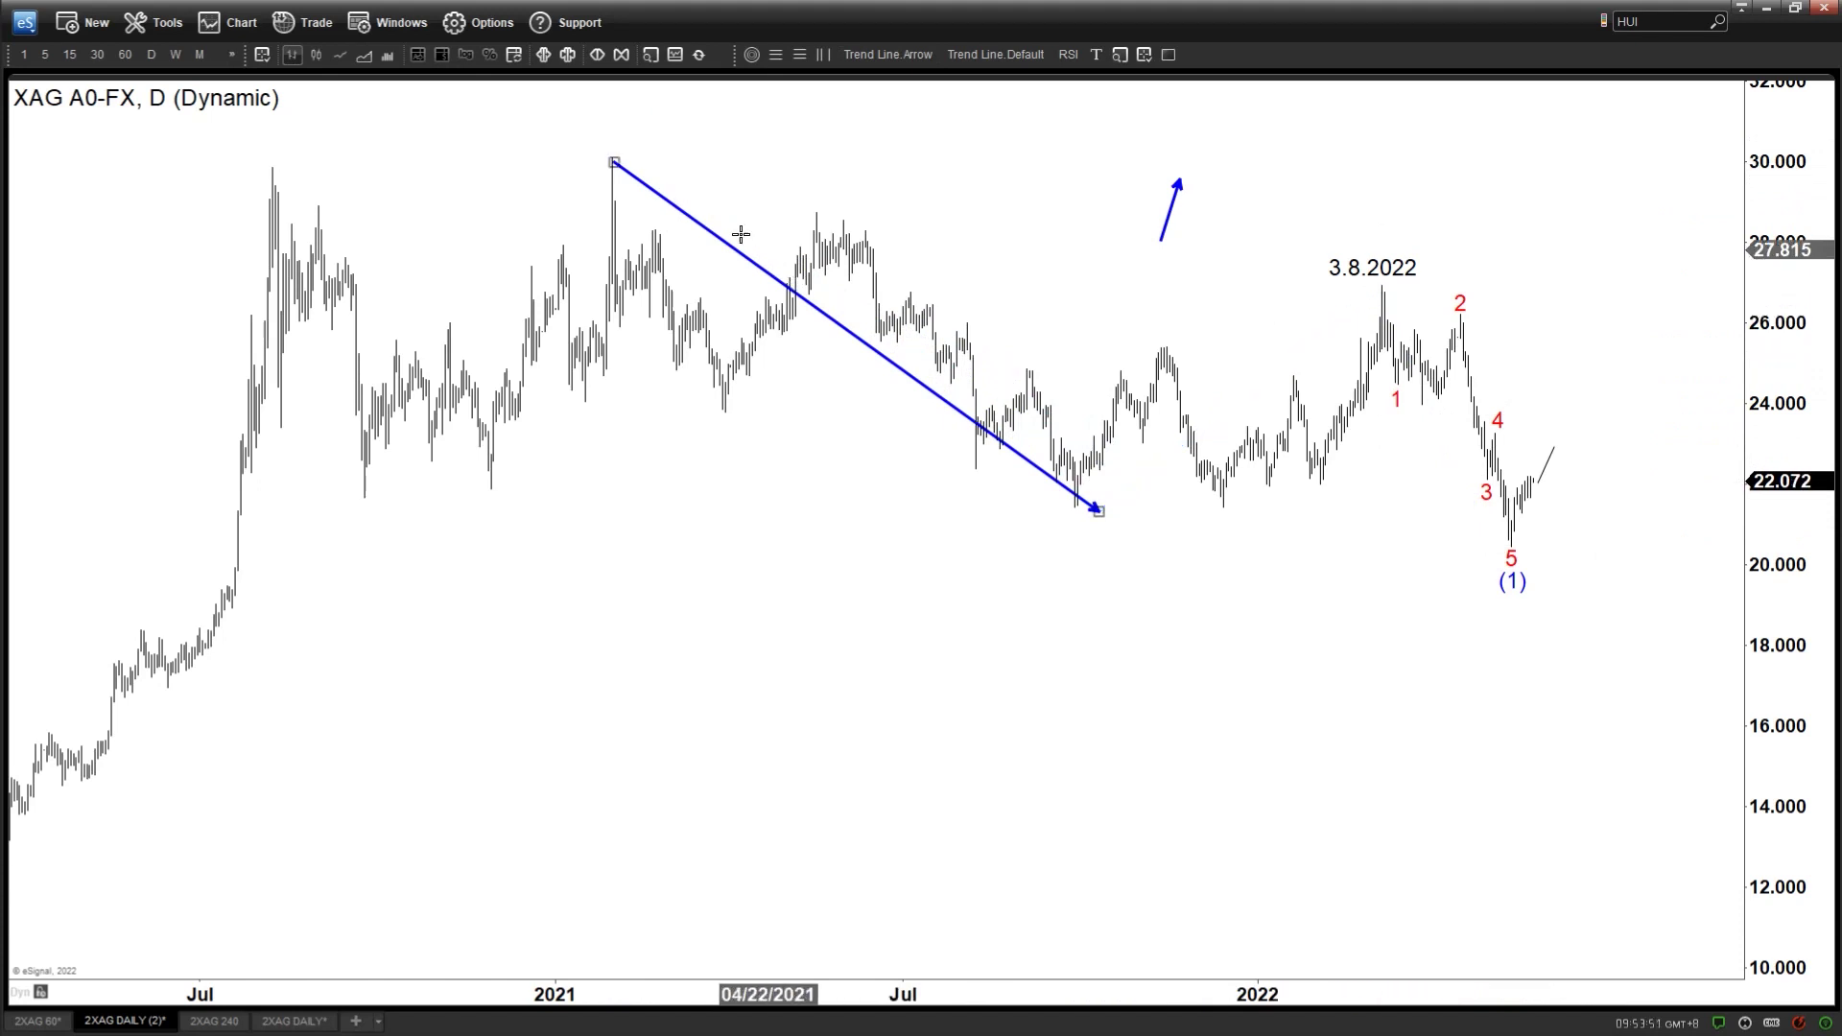
key(Delete)
drag(610, 161, 1106, 506)
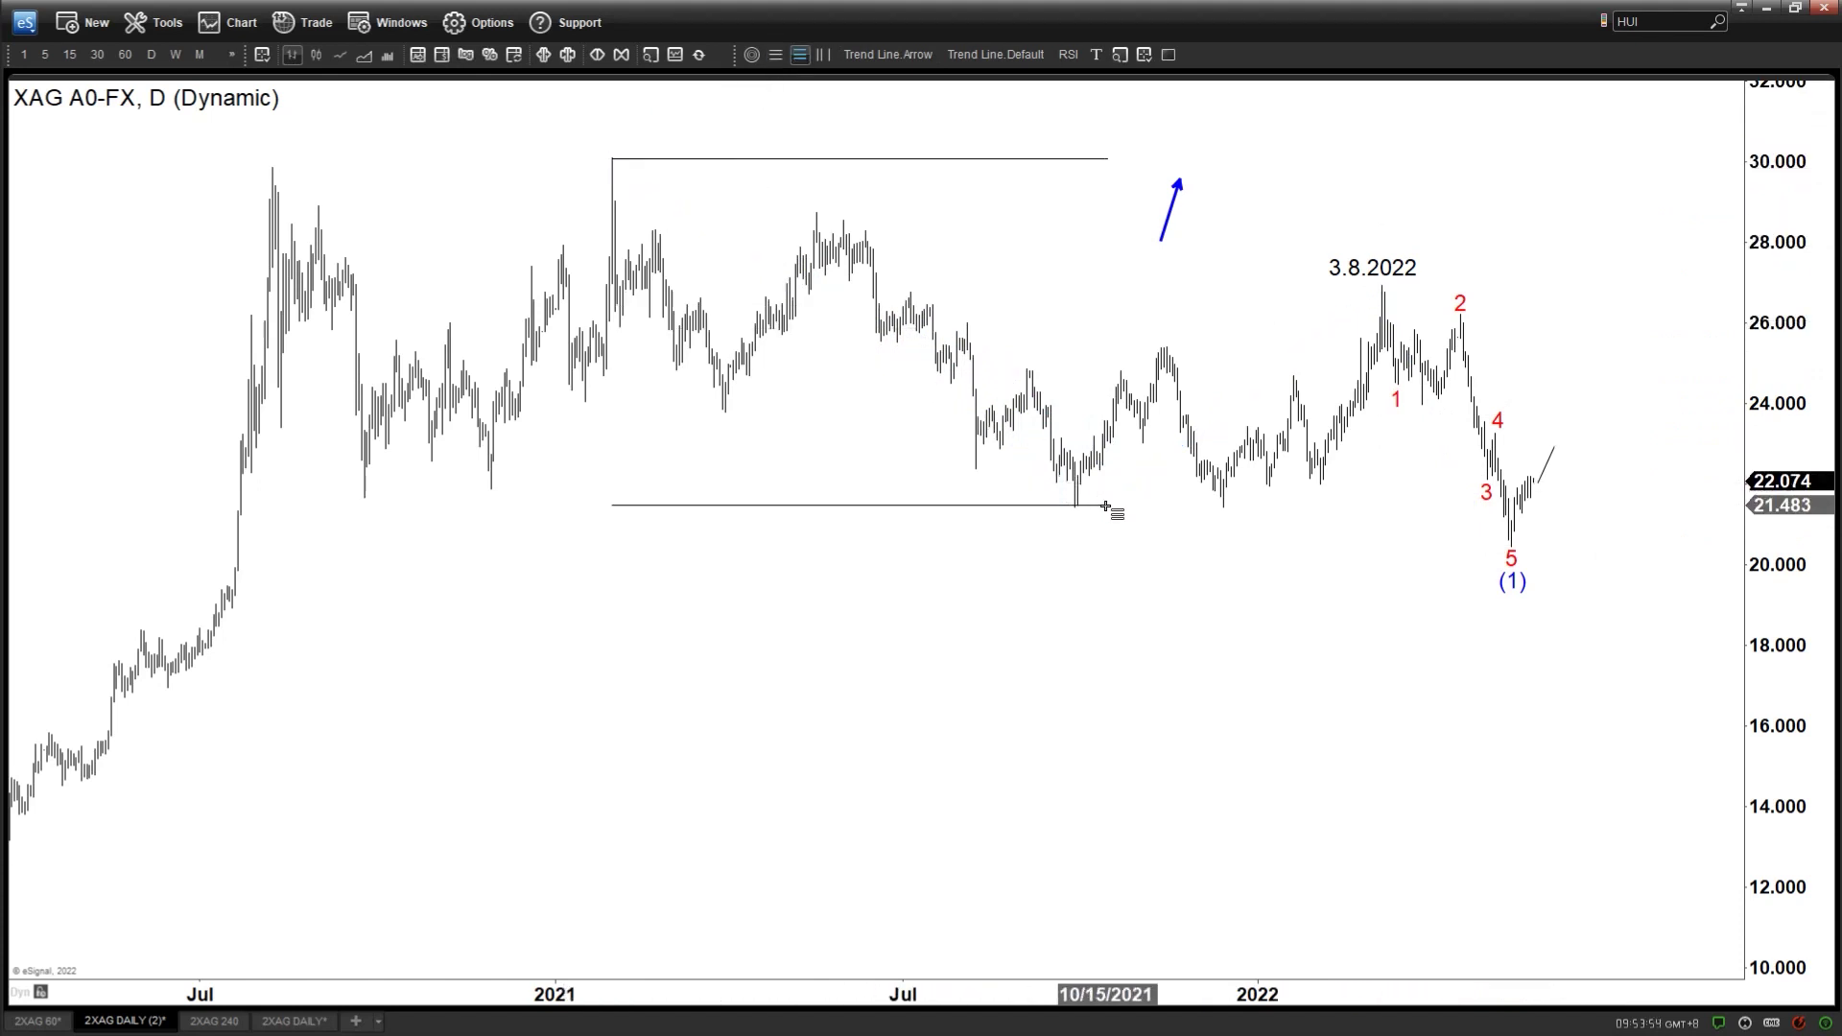
Anchor the extension's third point on the 3.8.2022 high, giving 1 at 18.293 and 1.618 at 12.968.
click(1645, 286)
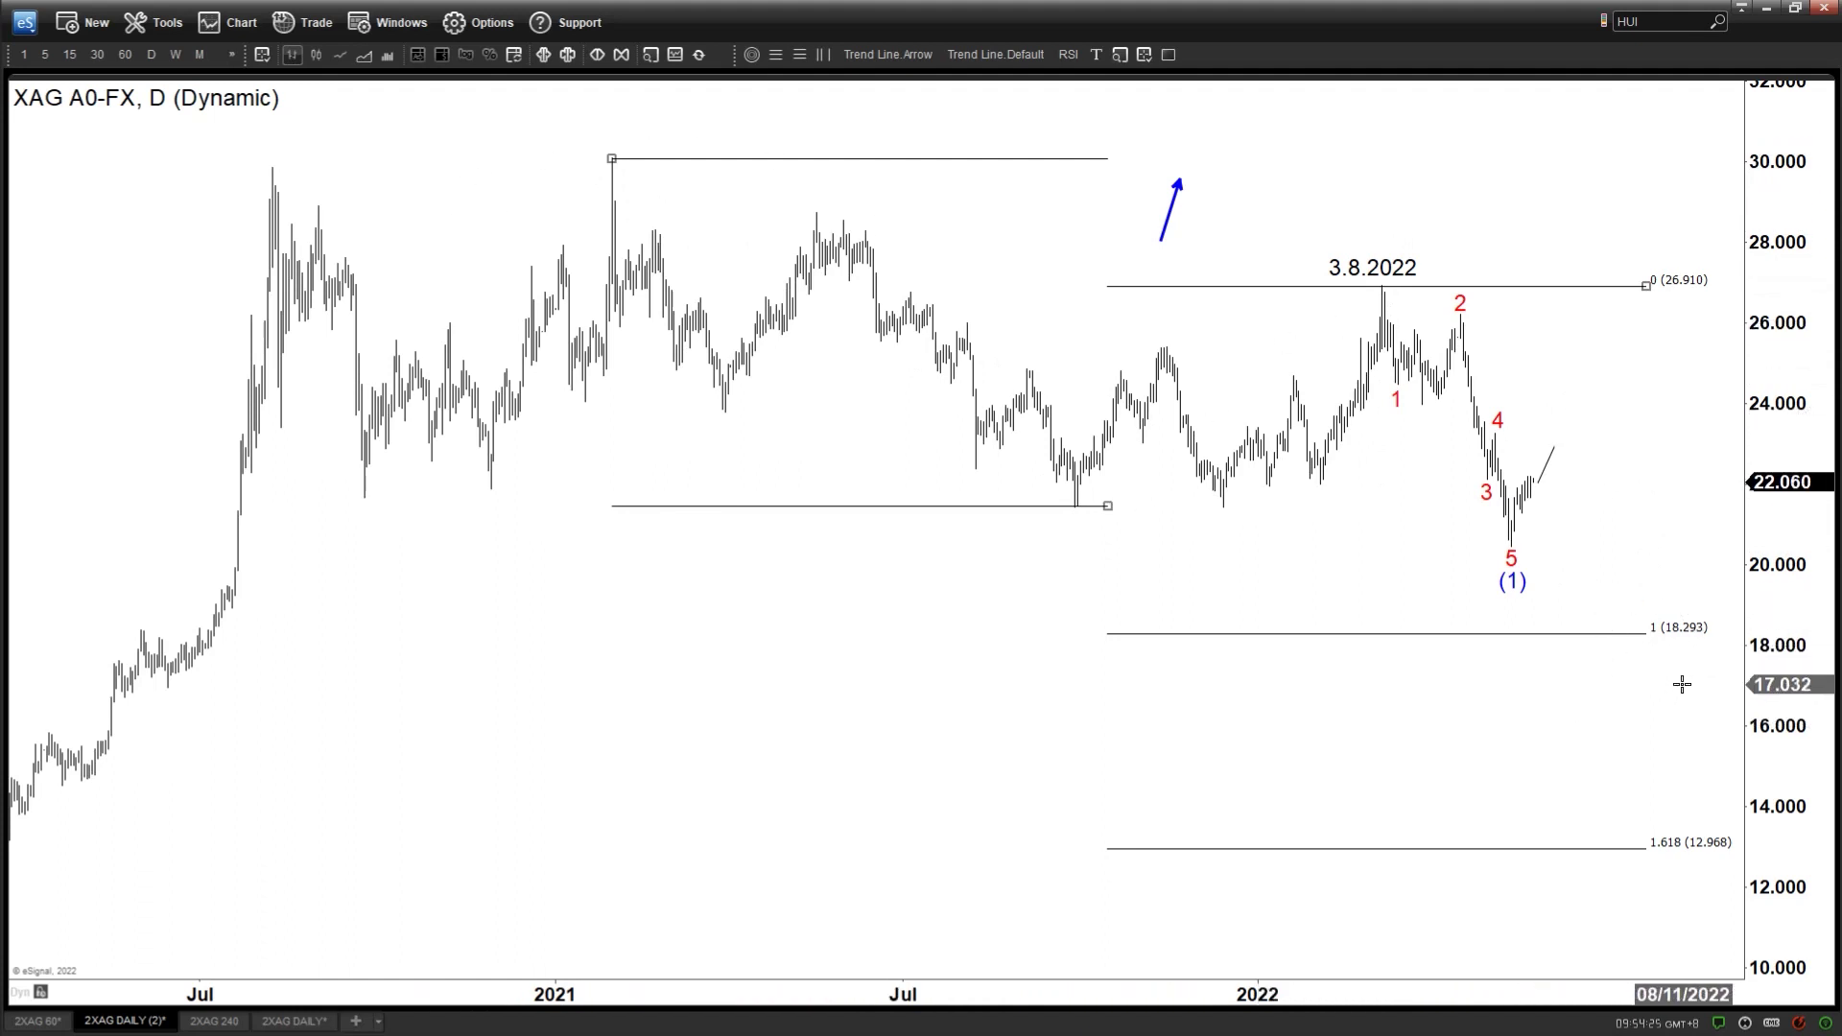
click(37, 1021)
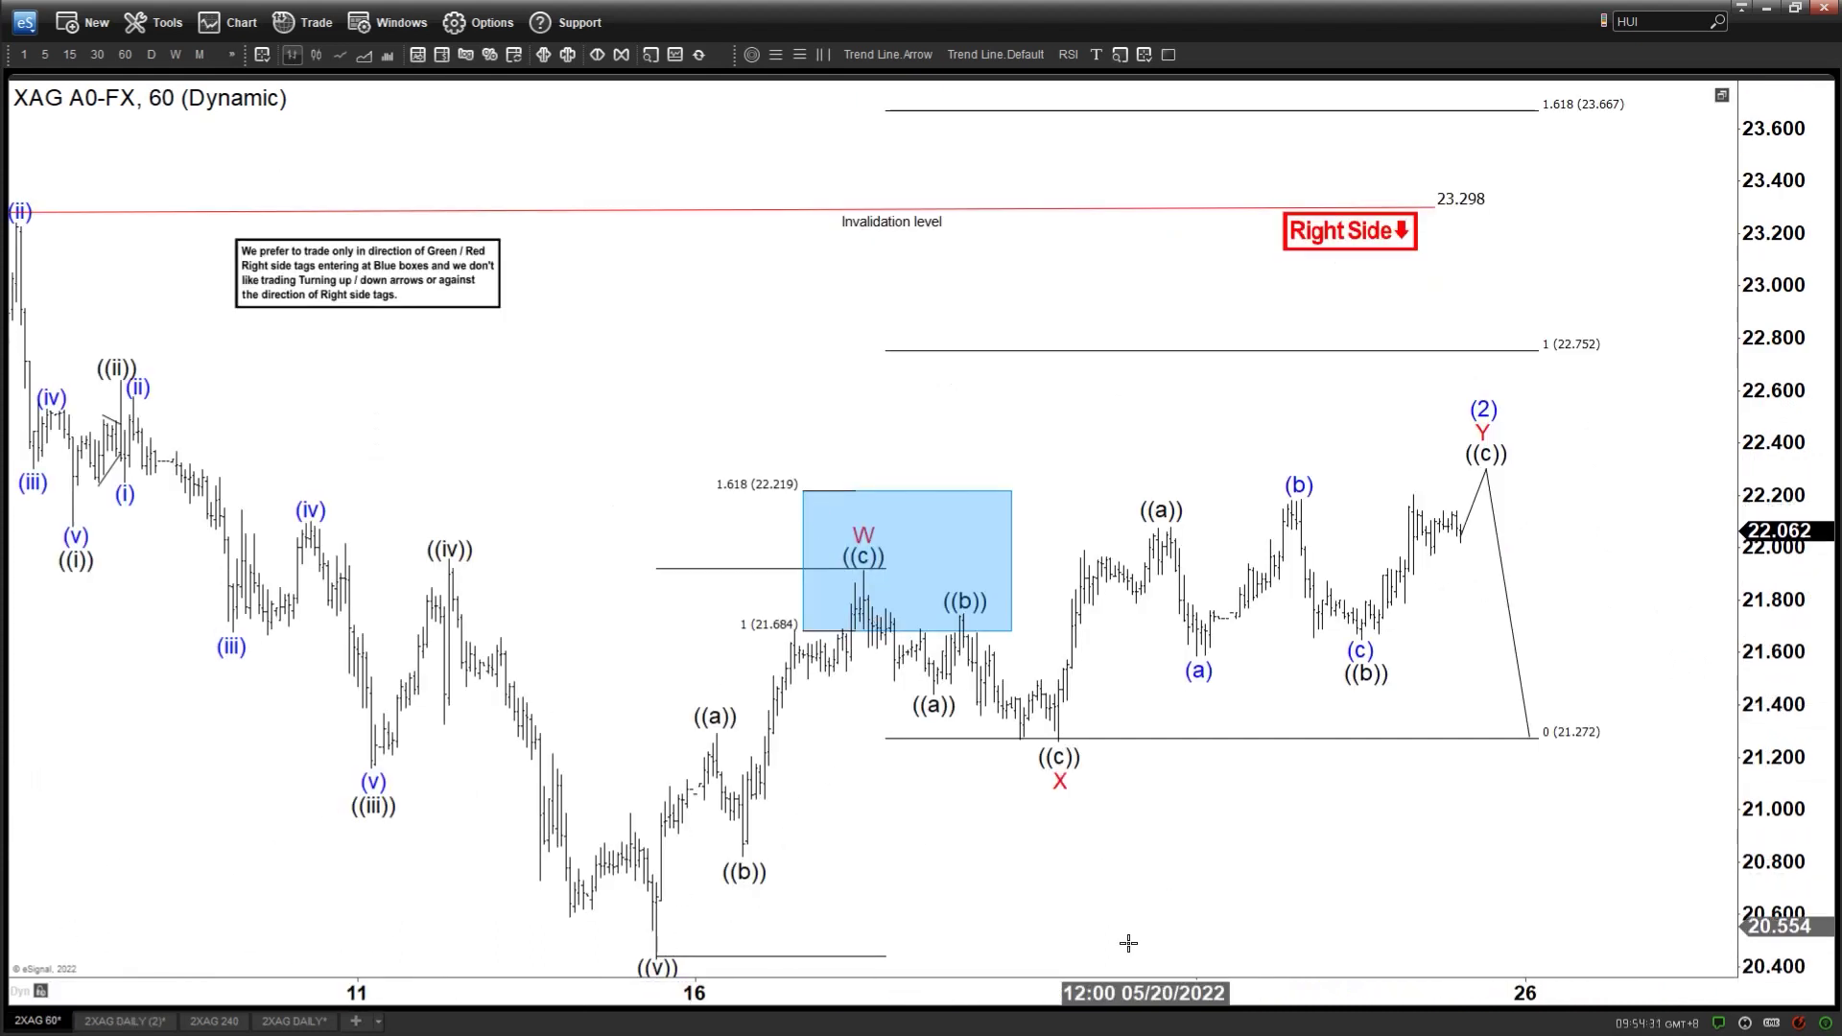
Review the hourly chart's levels up to 1.618 (23.667), then return to the daily chart.
scroll(1414, 851, up, 3)
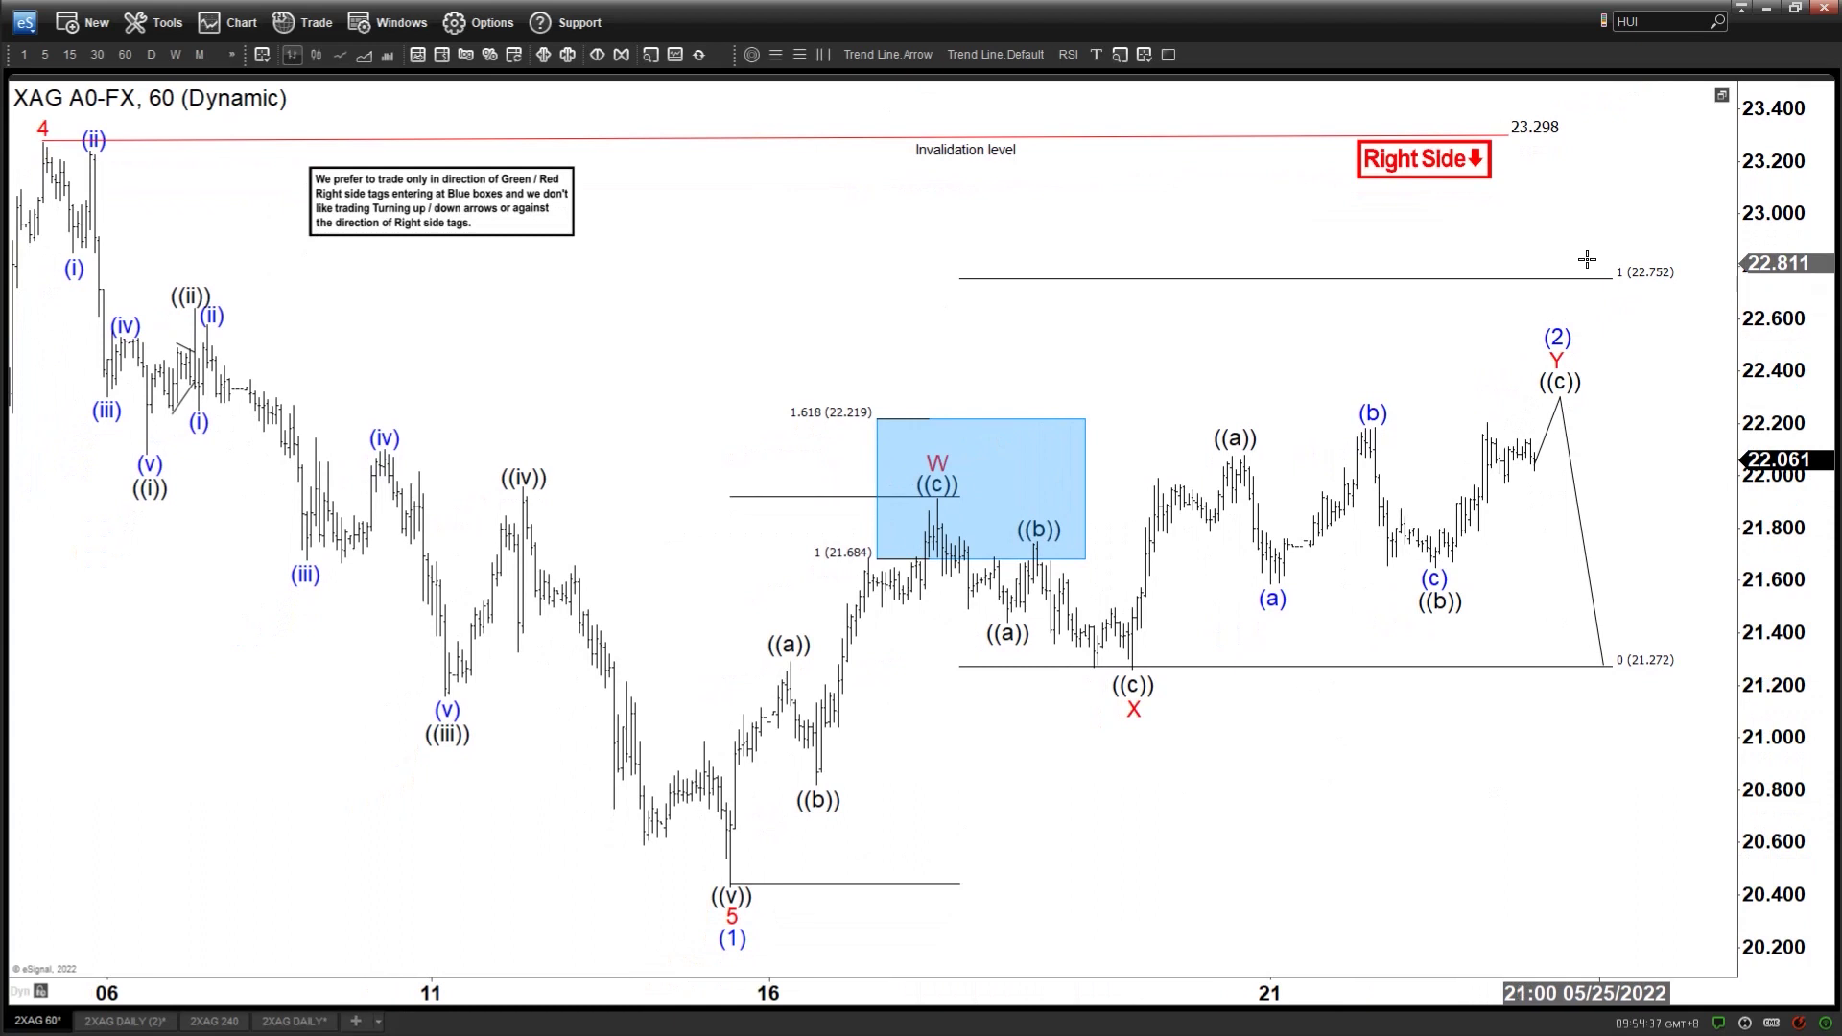
drag(1612, 276, 1631, 327)
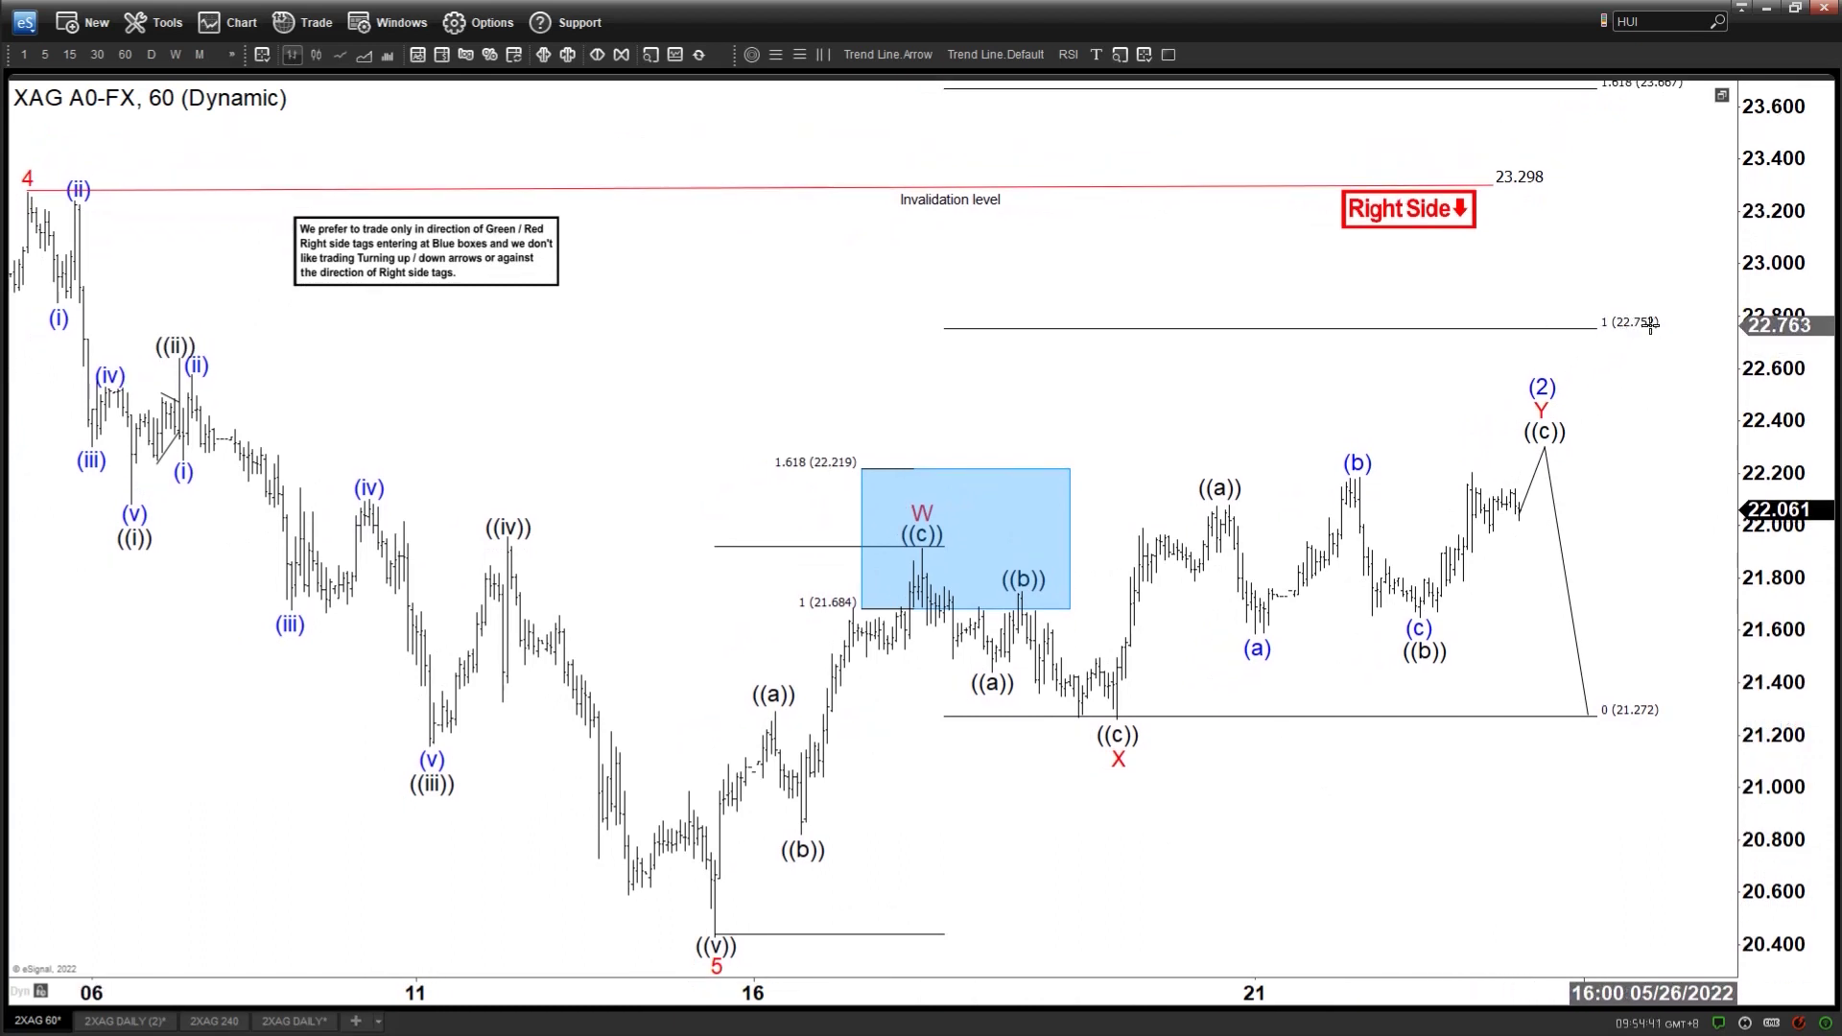
click(113, 1023)
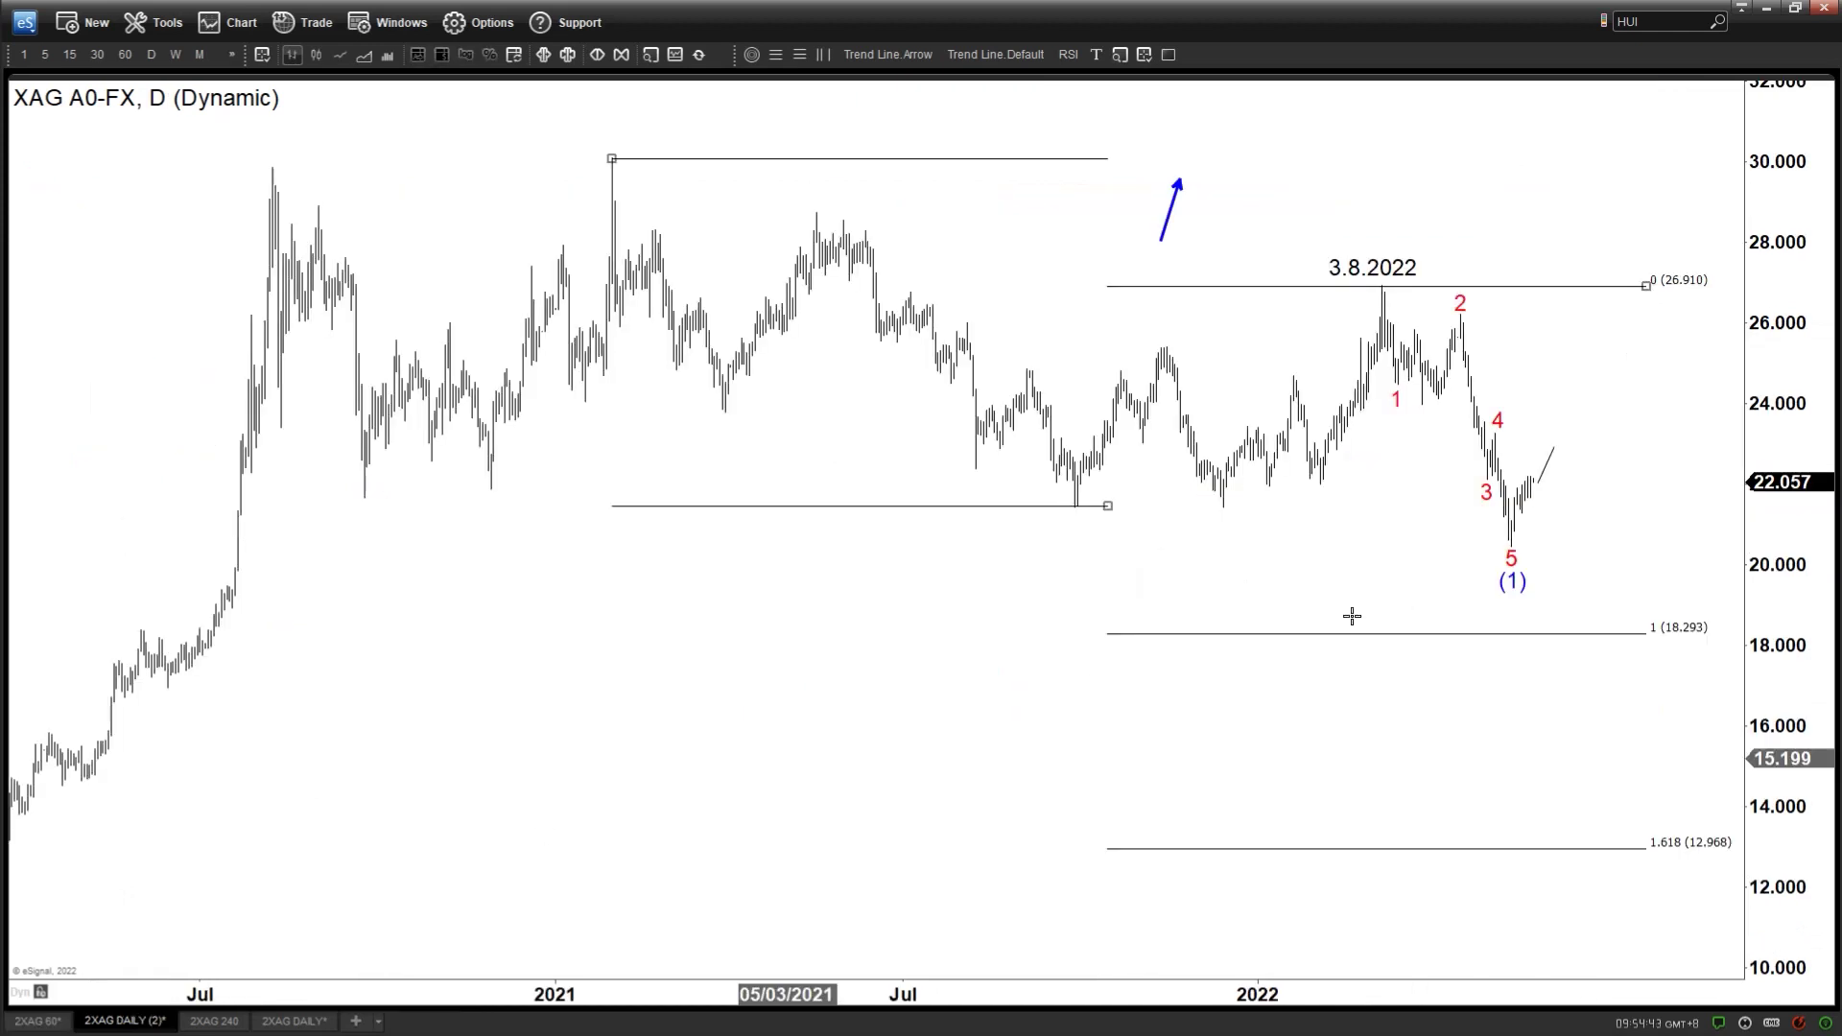
Draw a Fibonacci retracement from 26.910 to 20.436 and place a (2) label near 0.5 (23.673).
click(779, 55)
mouse_move(1398, 313)
mouse_down()
mouse_move(1554, 532)
mouse_move(1545, 547)
mouse_up()
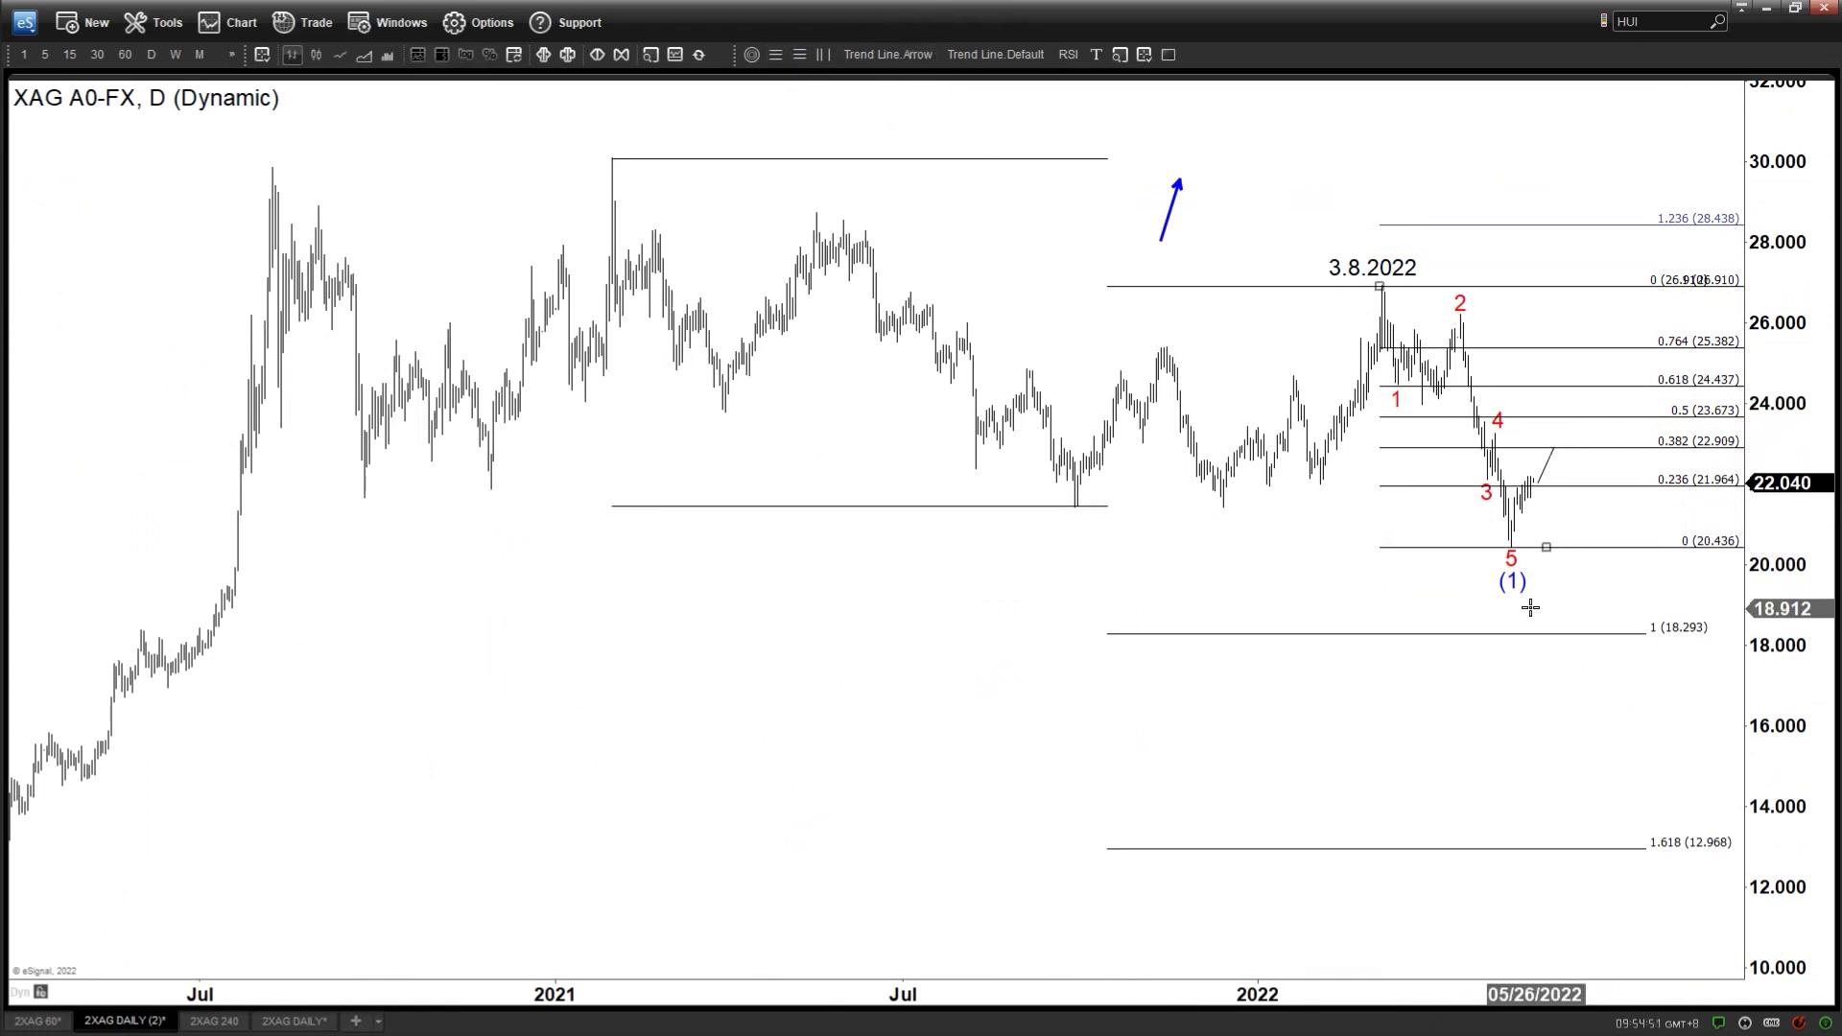
drag(1516, 582, 1556, 427)
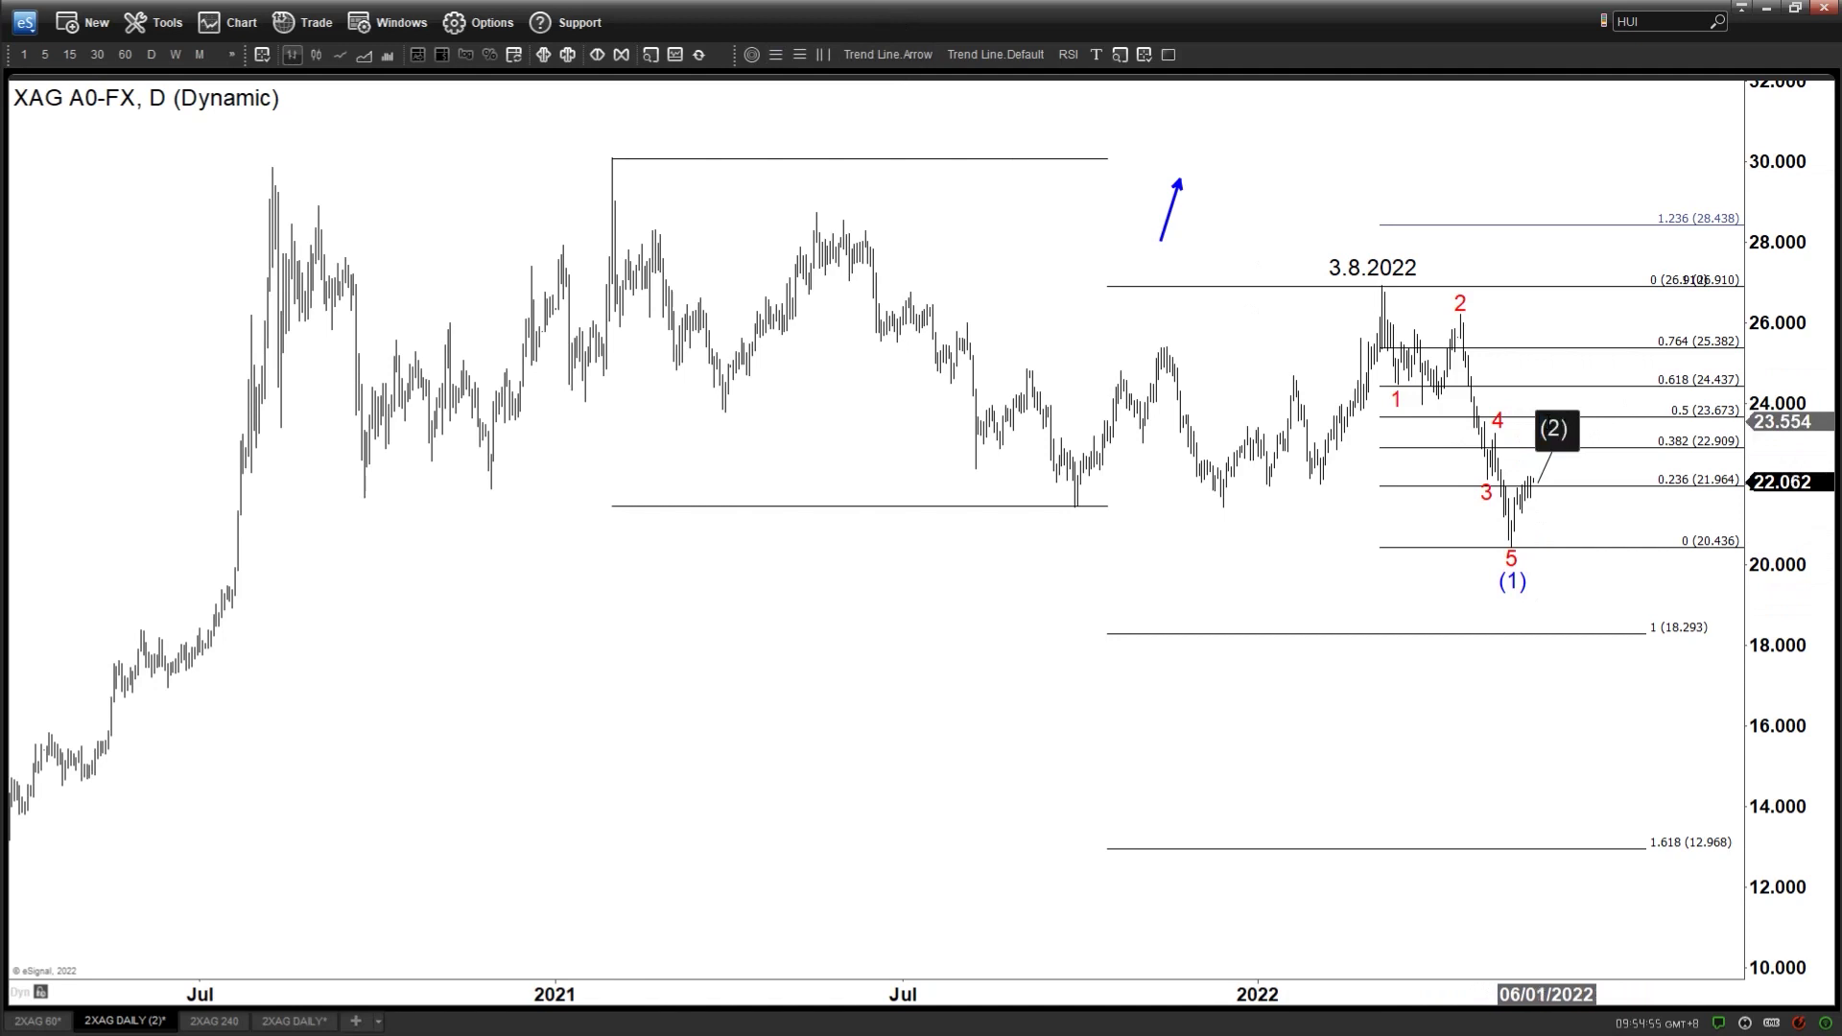
key(Return)
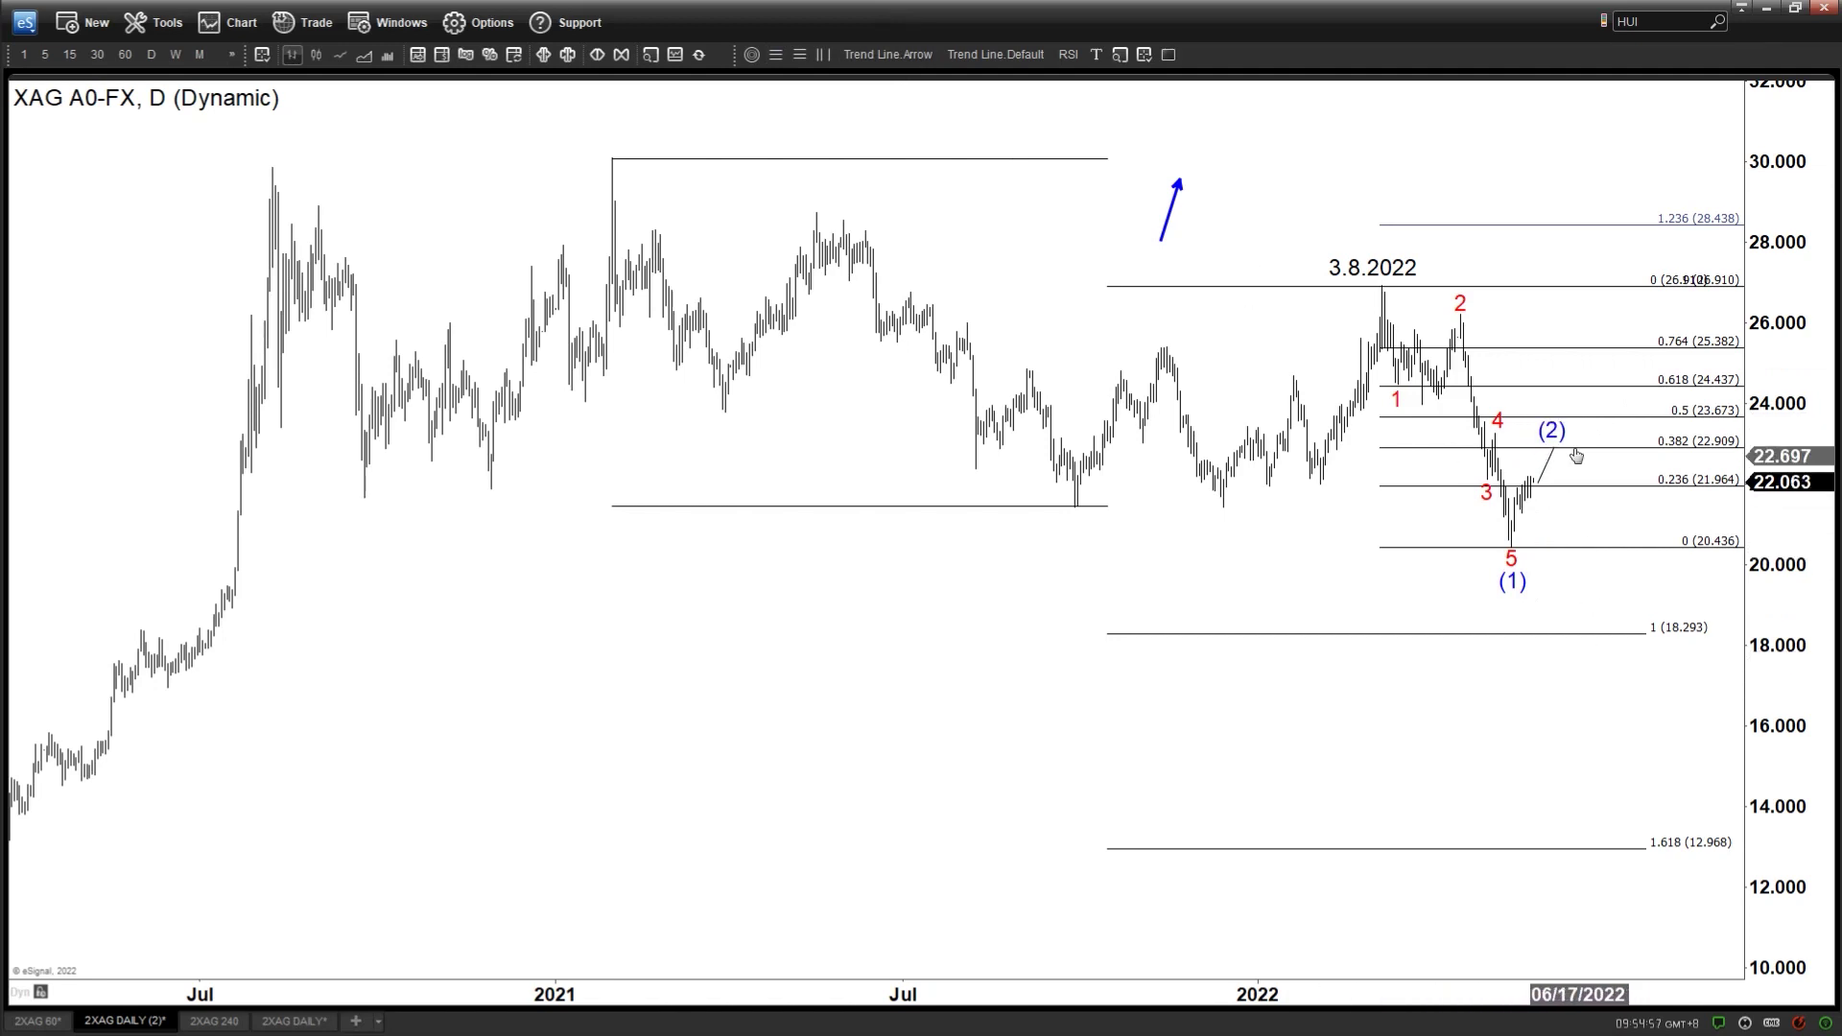
drag(1551, 430, 1626, 467)
drag(1497, 420, 1554, 416)
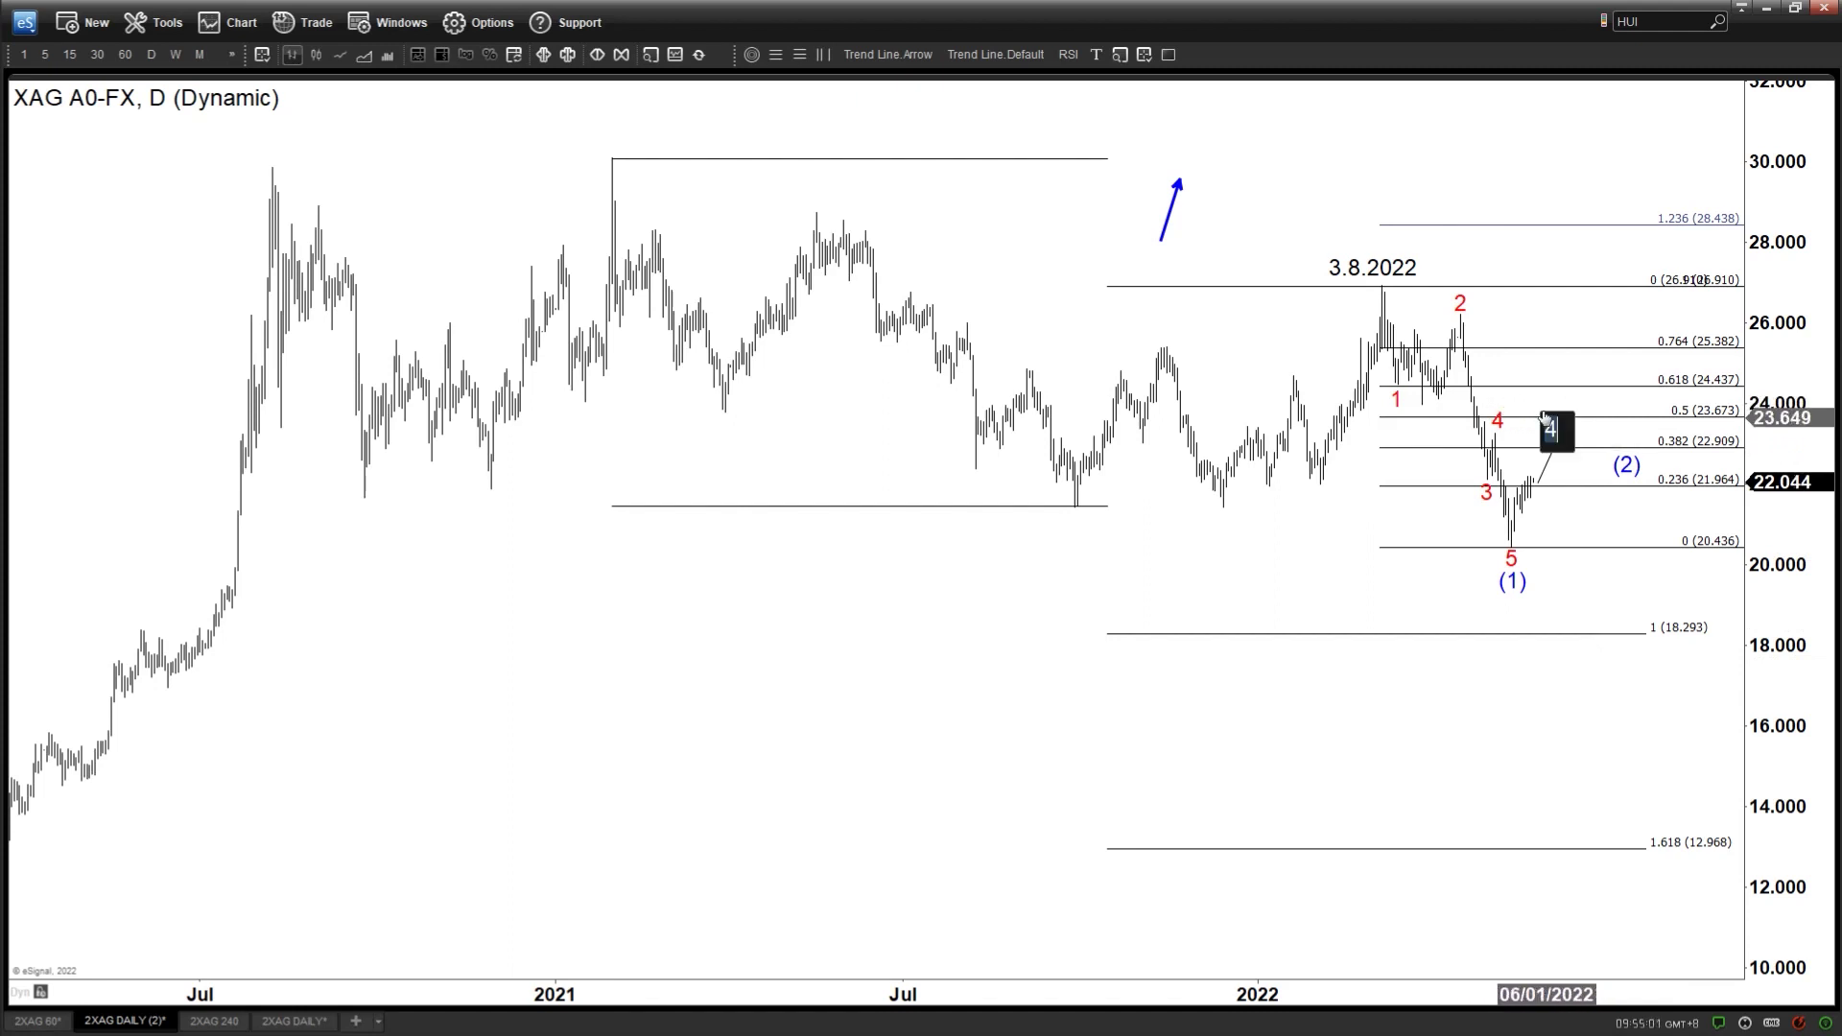
Label the peak W and sketch a trial path dipping near 21 and rising toward 0.618, with (2) beside it.
text(W)
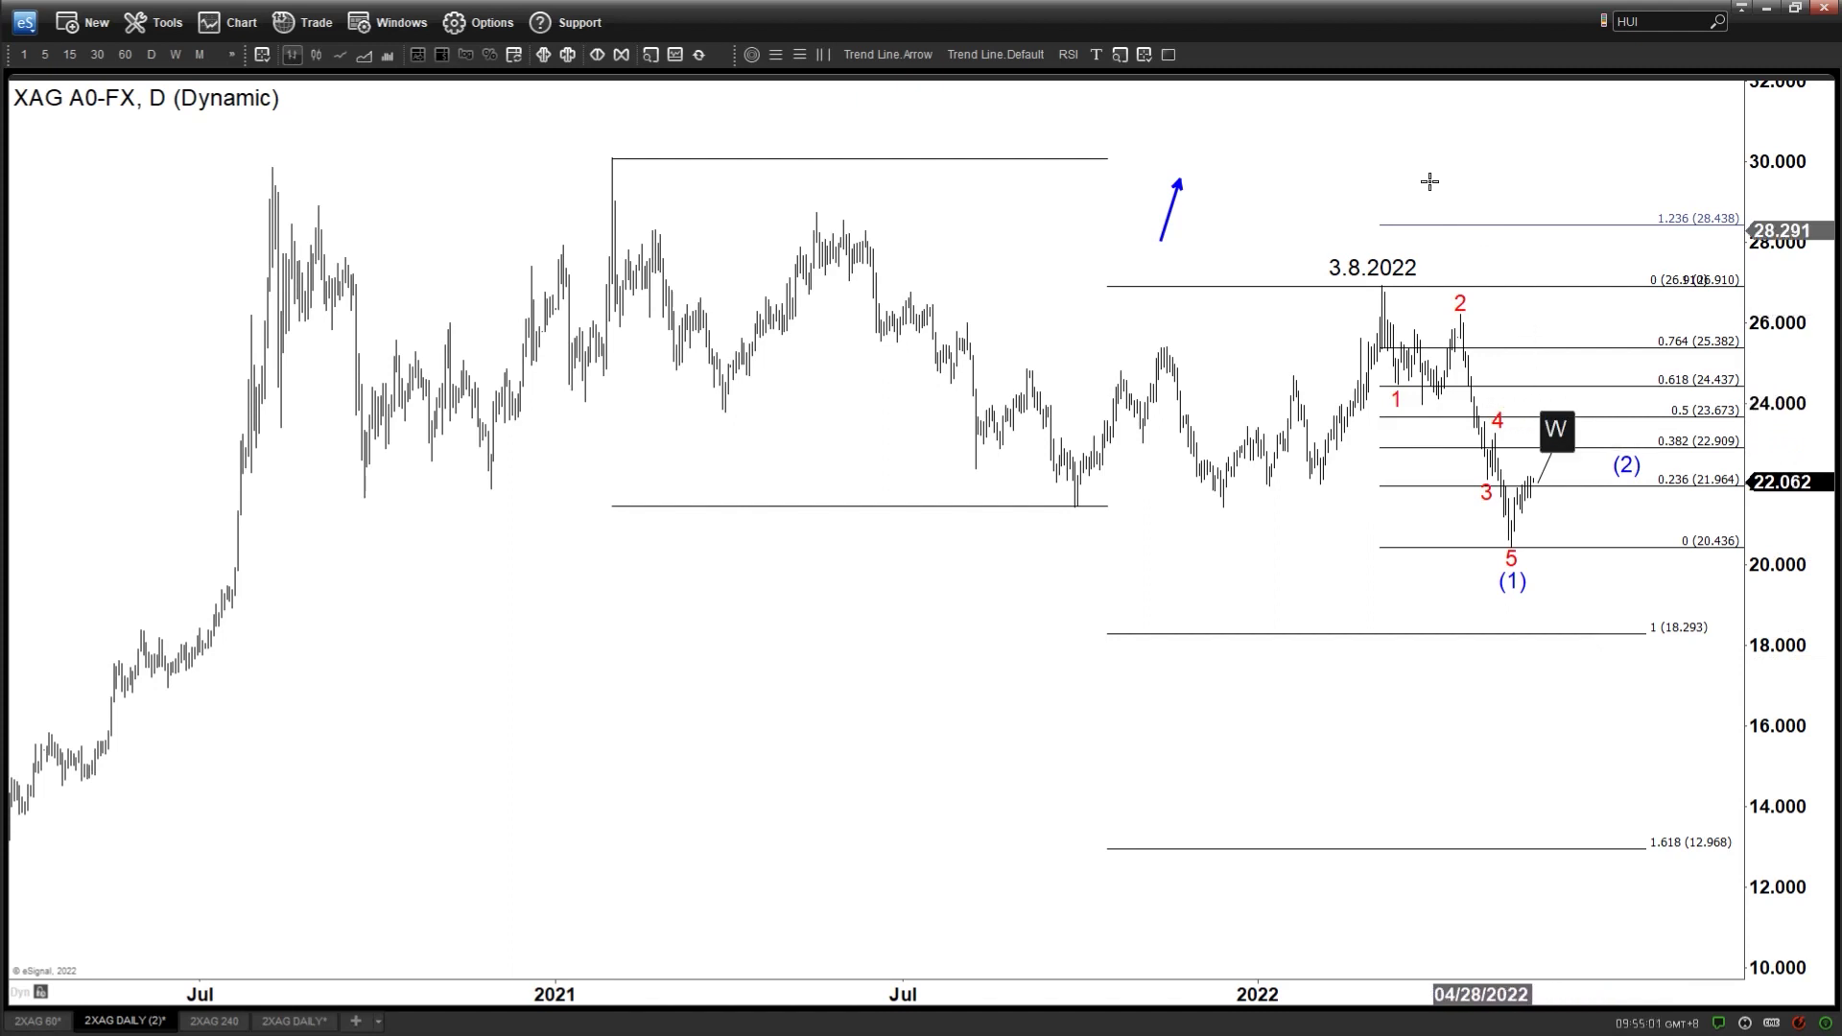
click(1013, 58)
click(1554, 450)
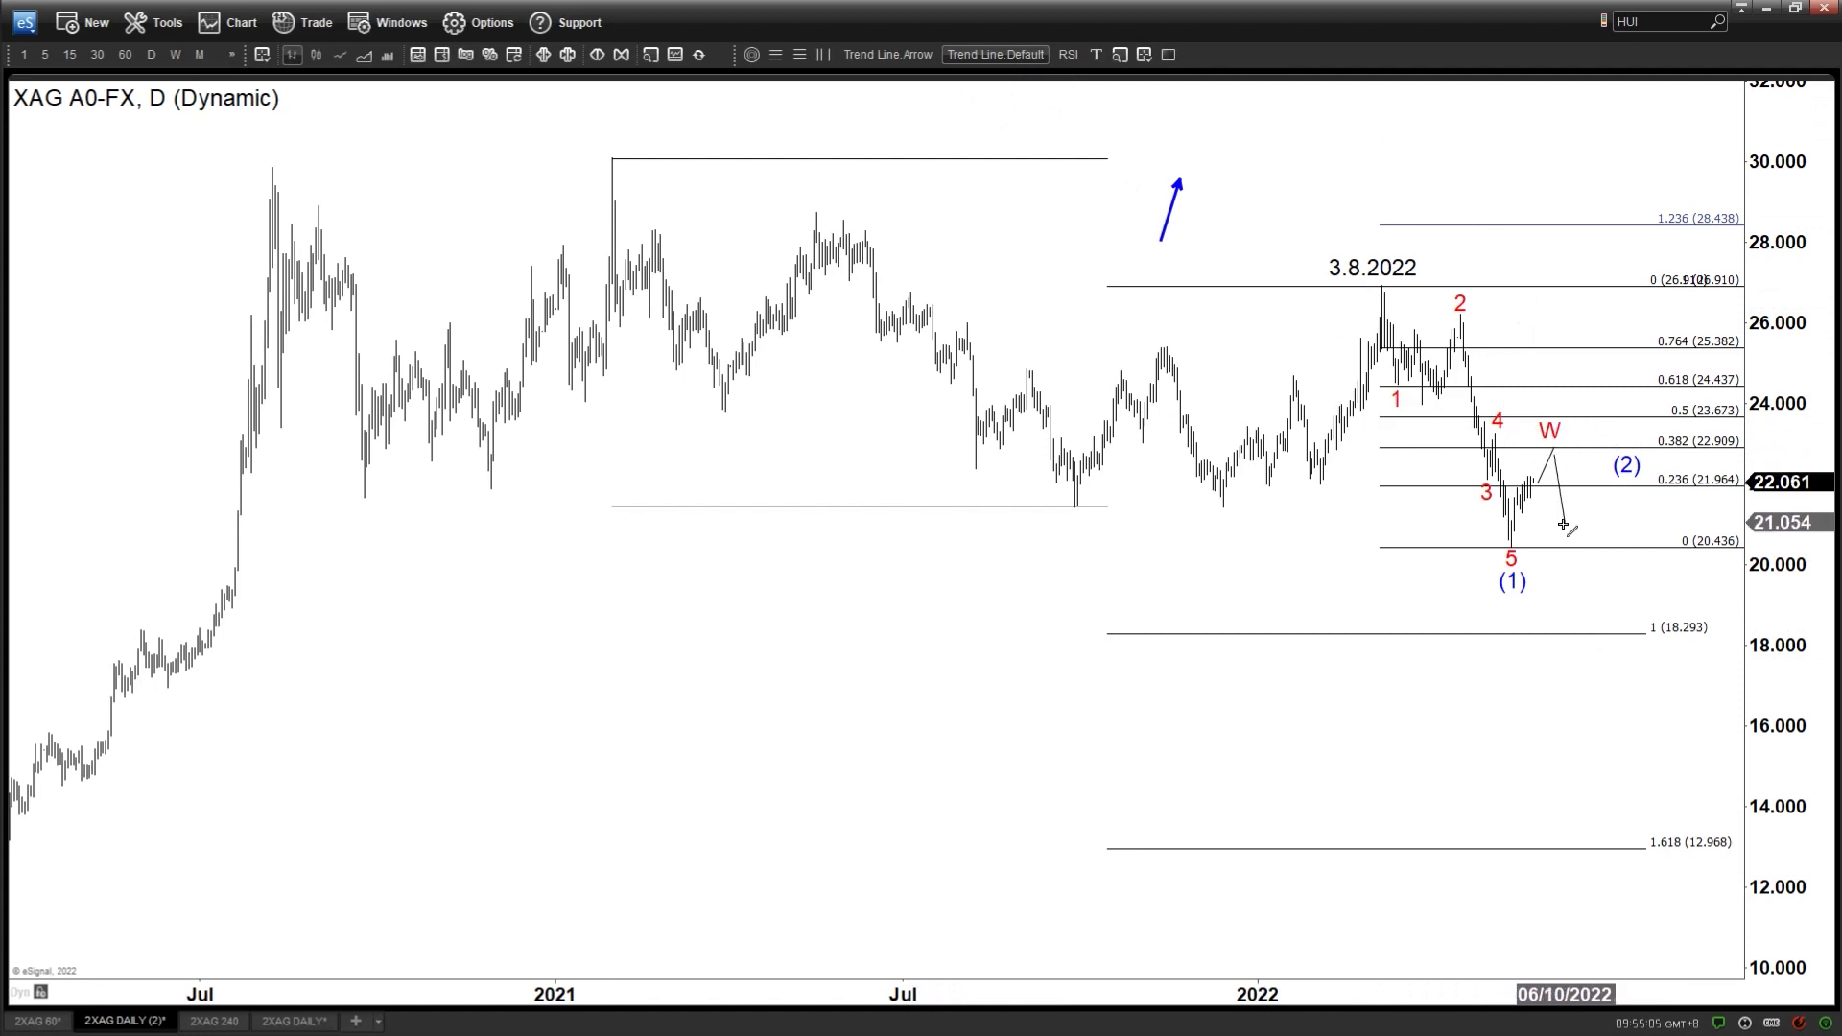
click(1564, 525)
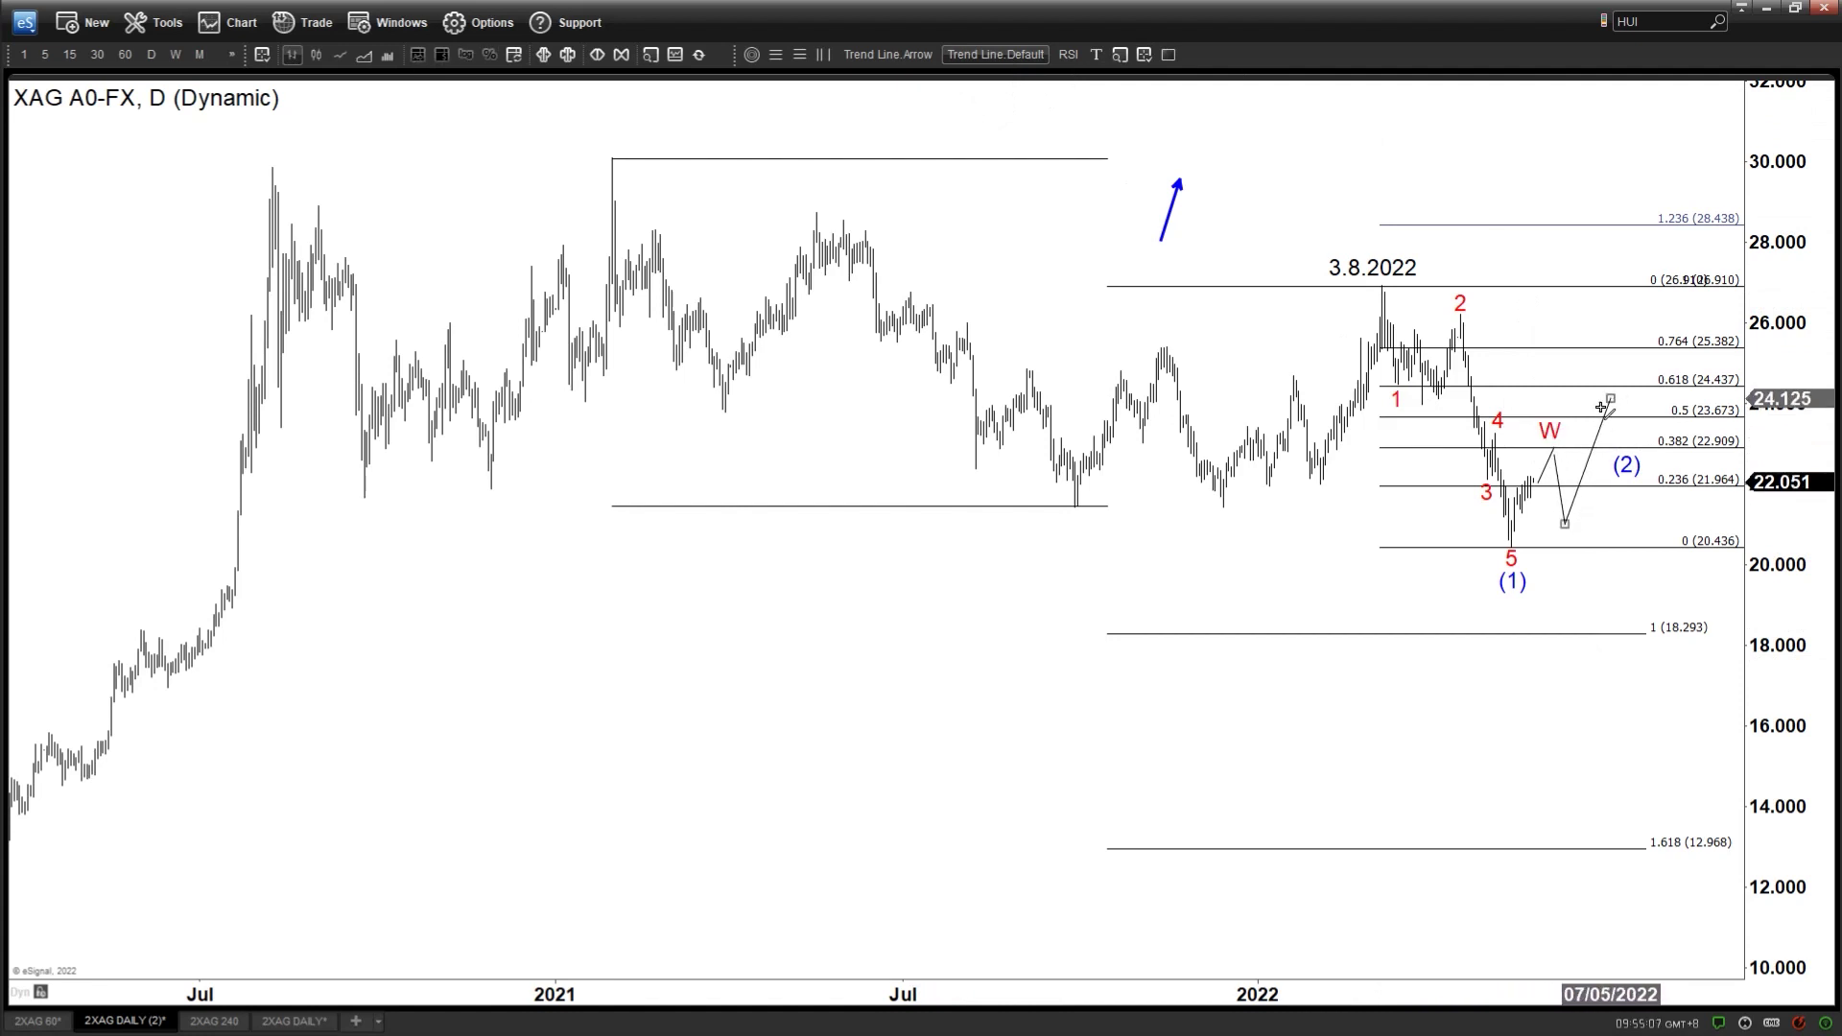
click(1601, 408)
drag(1626, 439, 1619, 383)
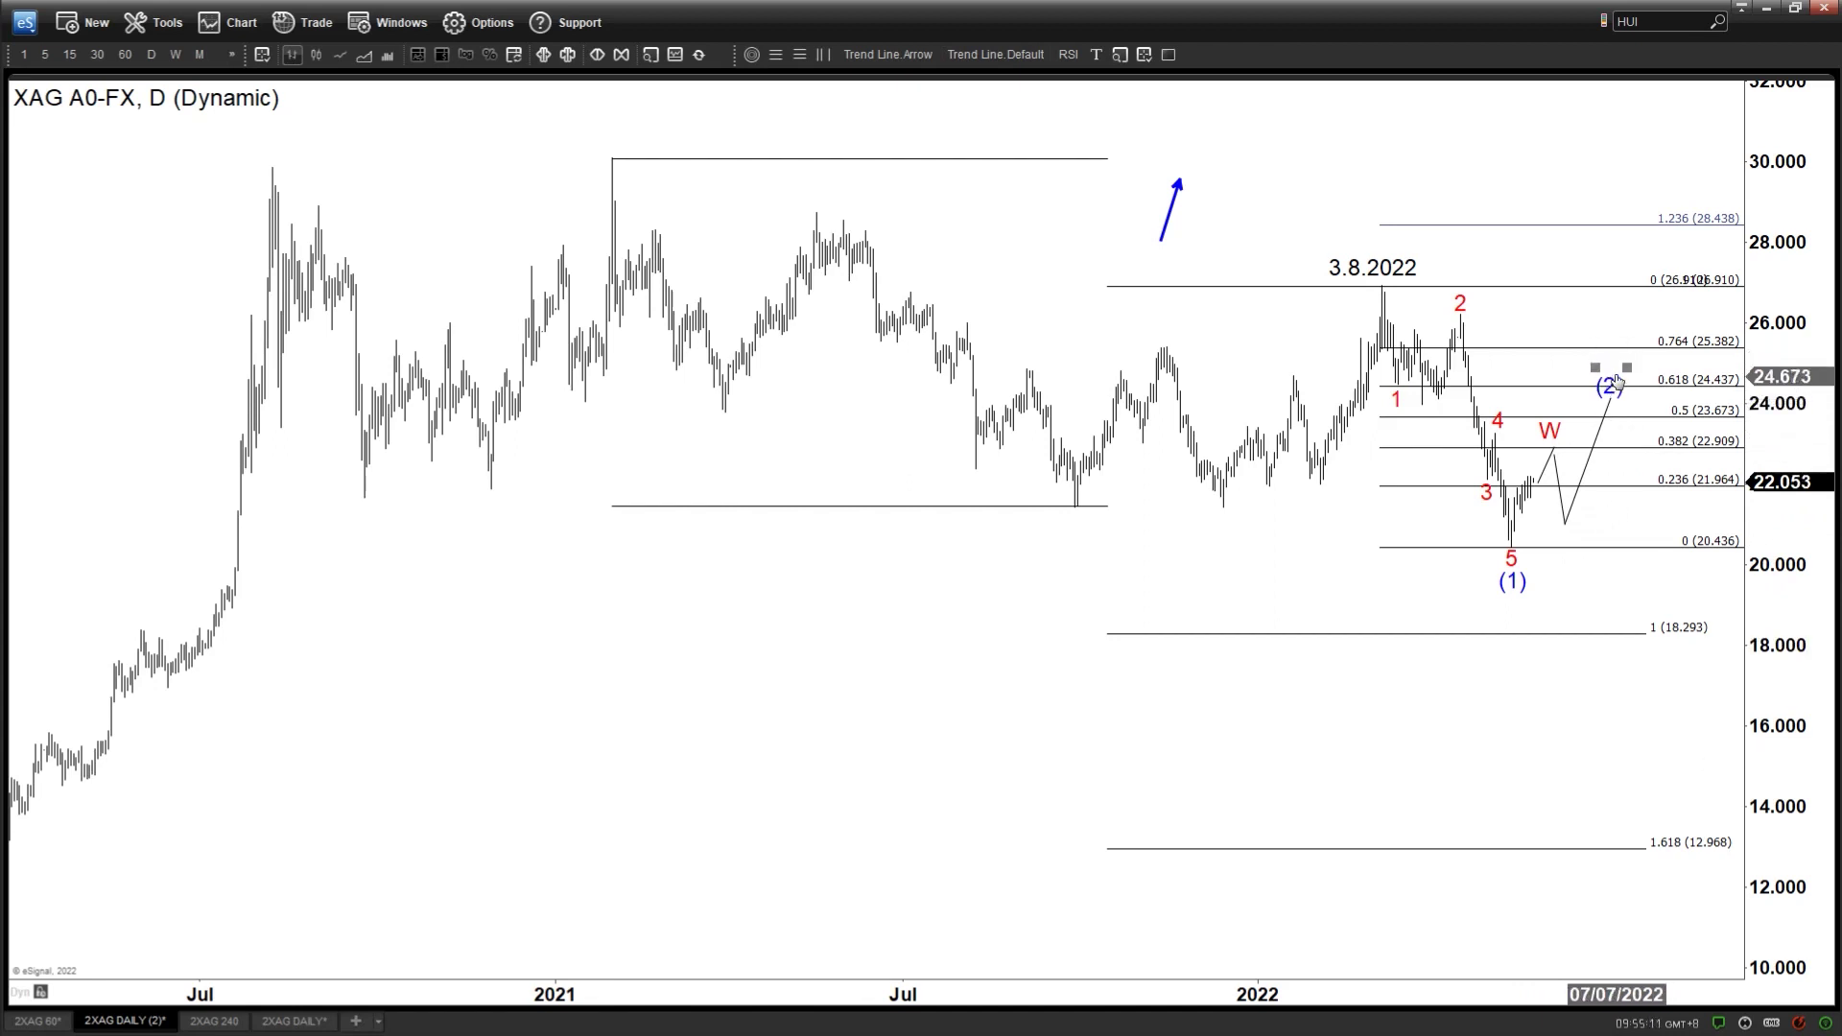
Delete the (2) label, both legs of the projected path, and the W label.
right_click(1618, 381)
click(1666, 589)
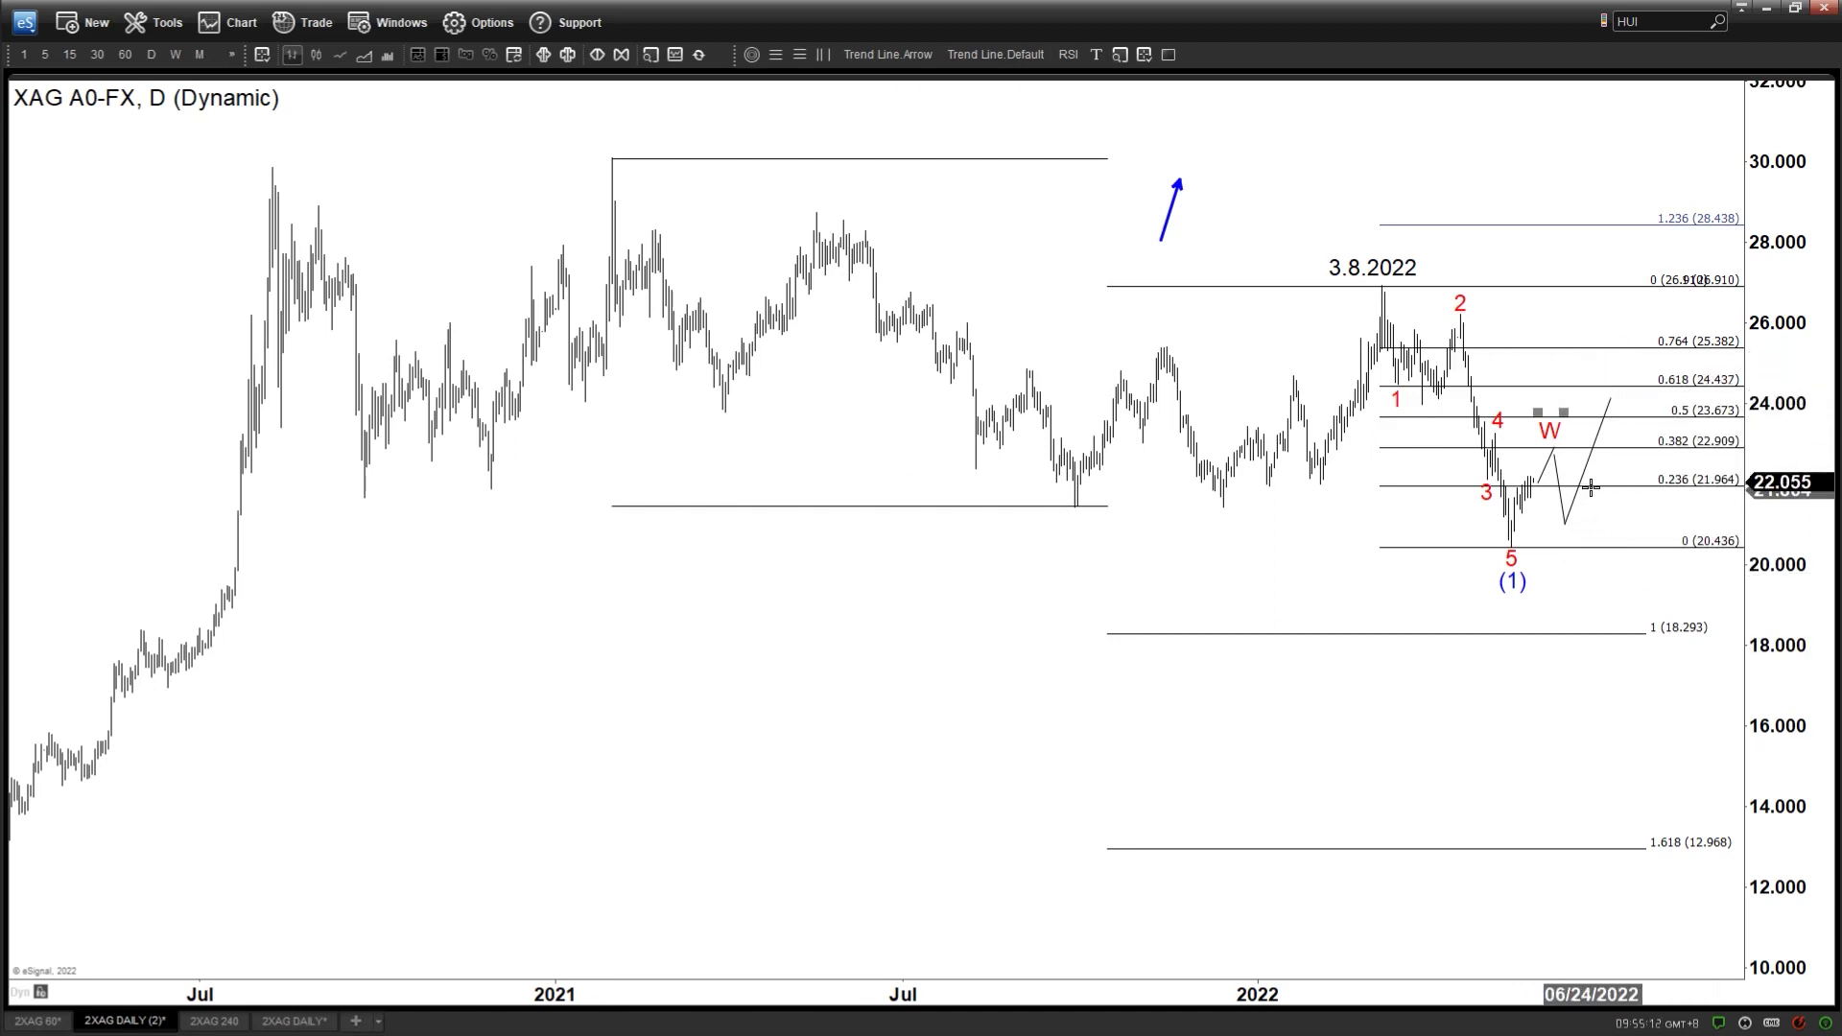
right_click(1596, 429)
click(1631, 617)
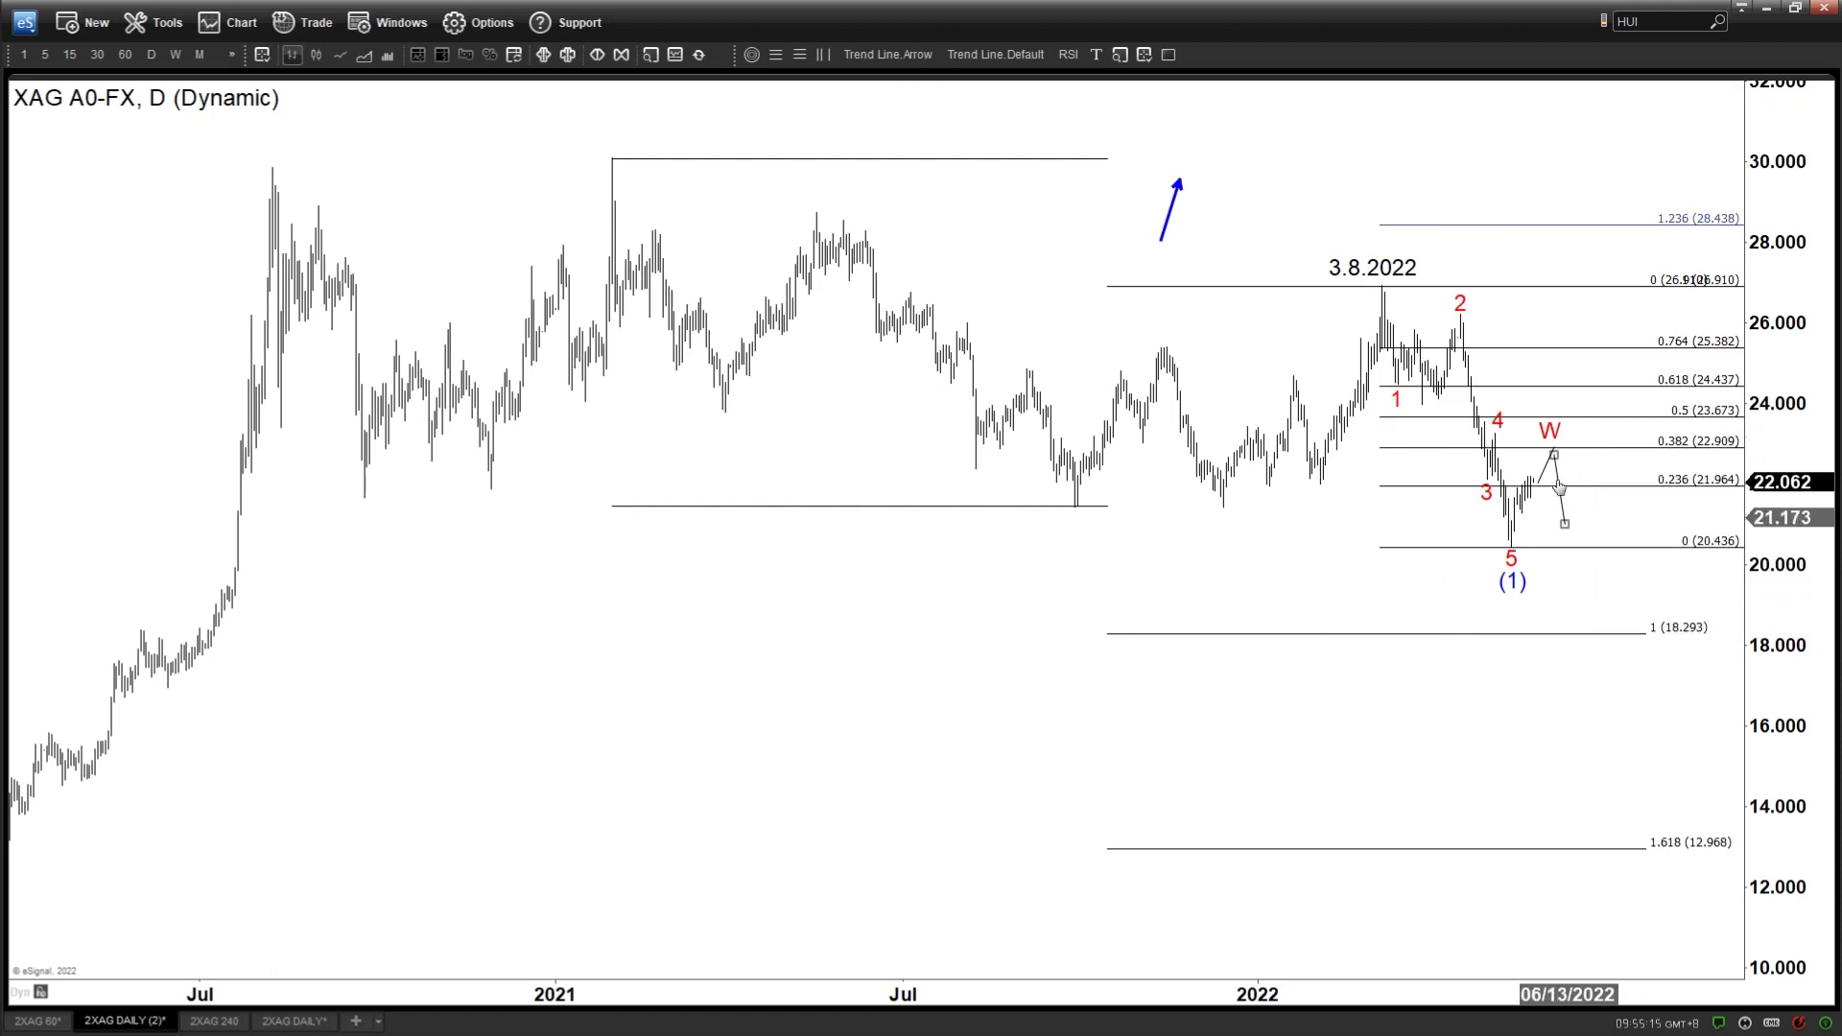
right_click(1560, 482)
click(1685, 658)
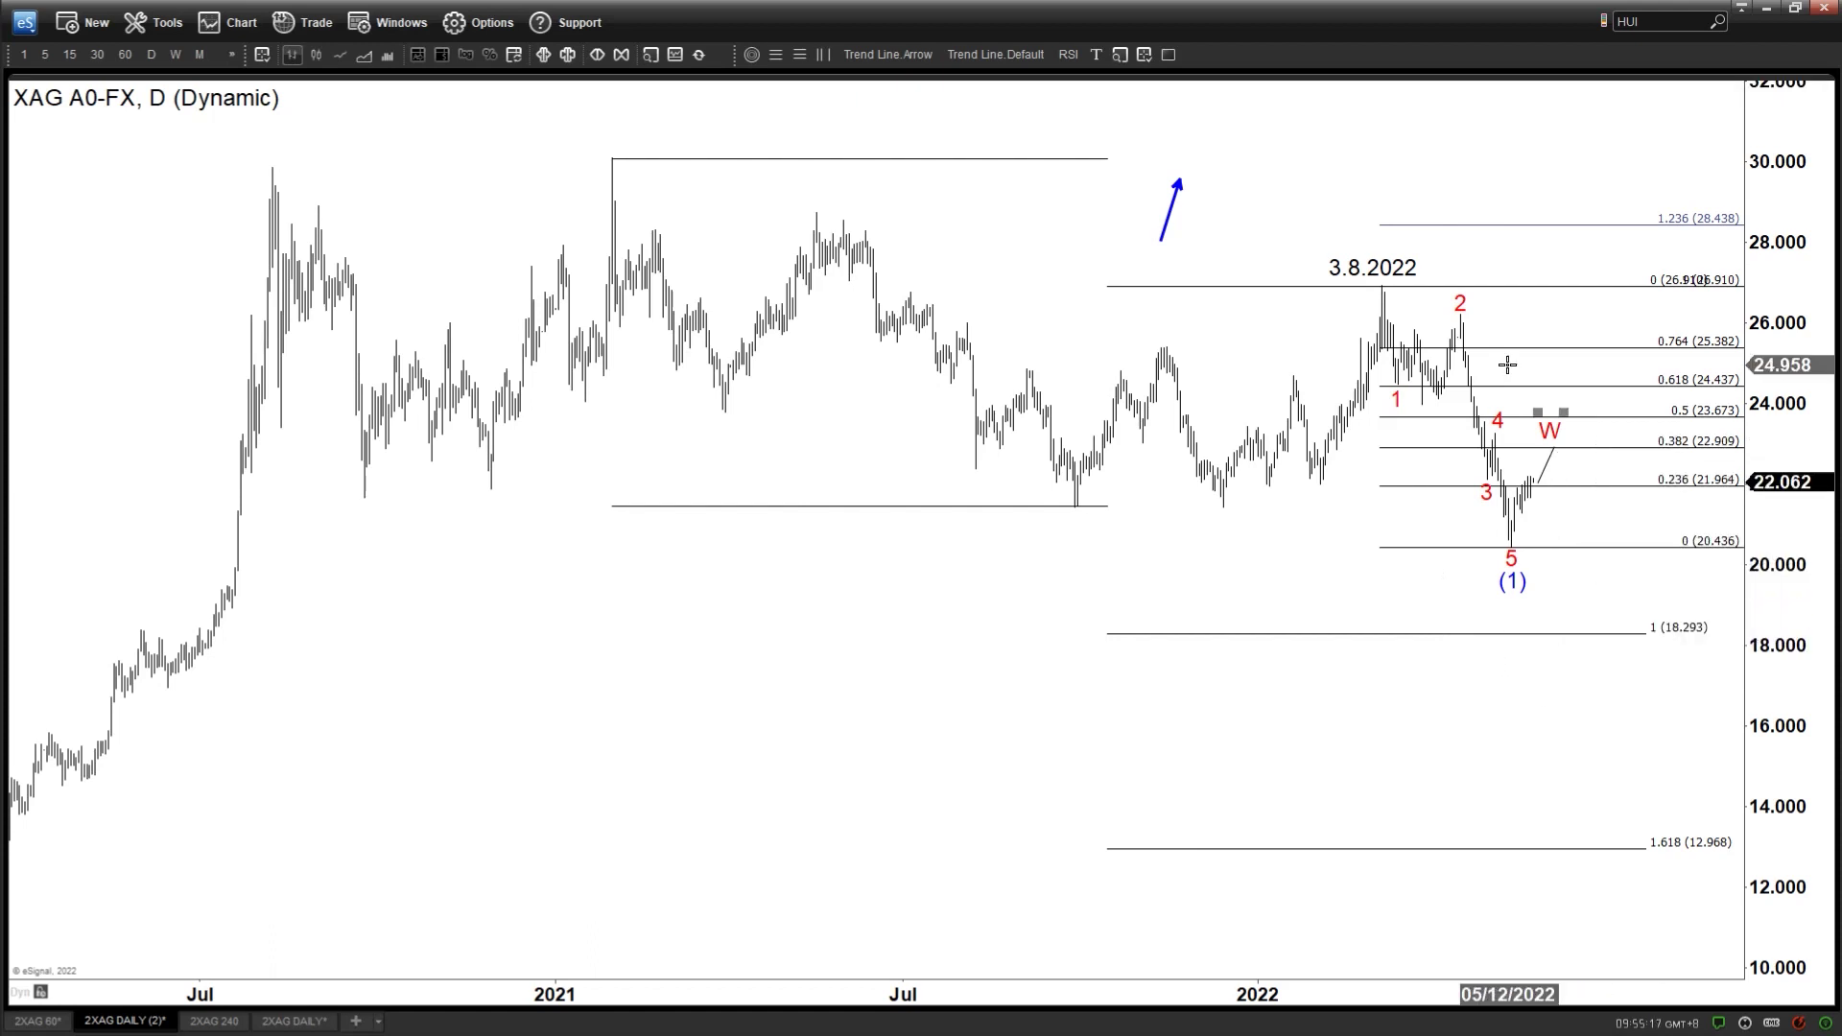
right_click(1551, 429)
click(1621, 637)
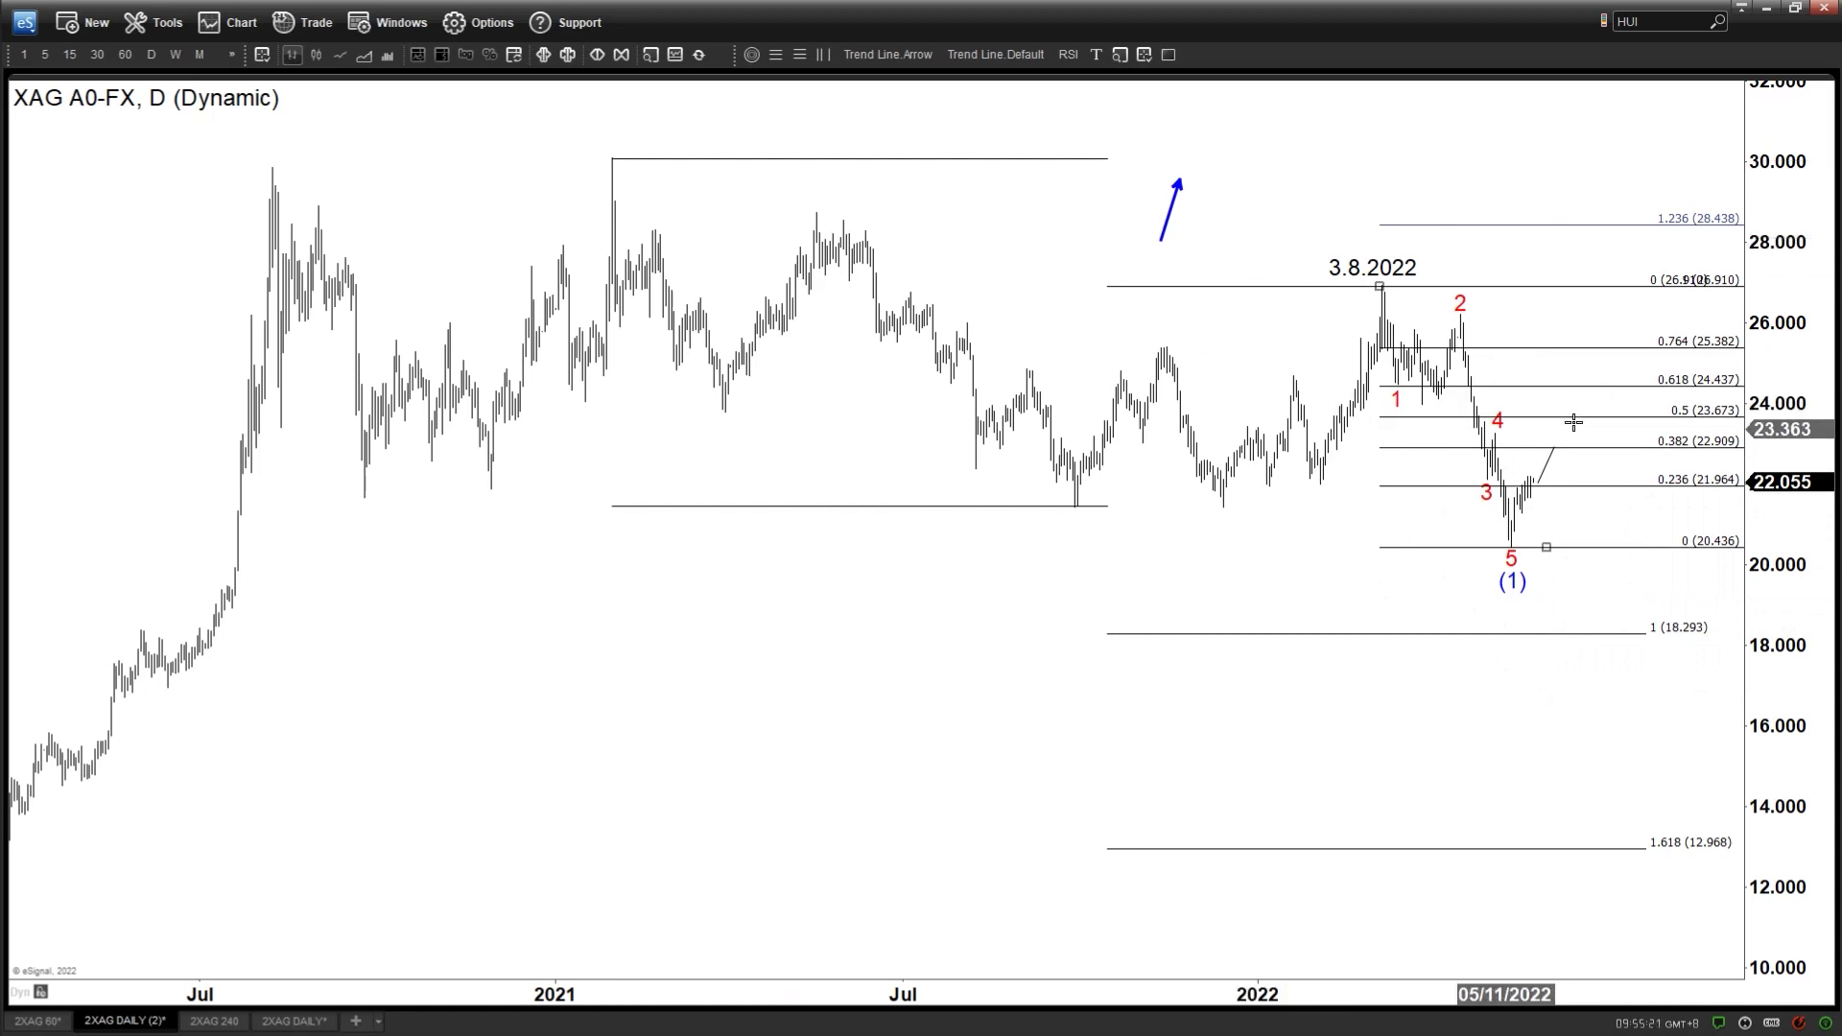
Draw a trendline from the 2021 high through the 3.8.2022 peak, plus a parallel line beneath the lows.
click(1022, 54)
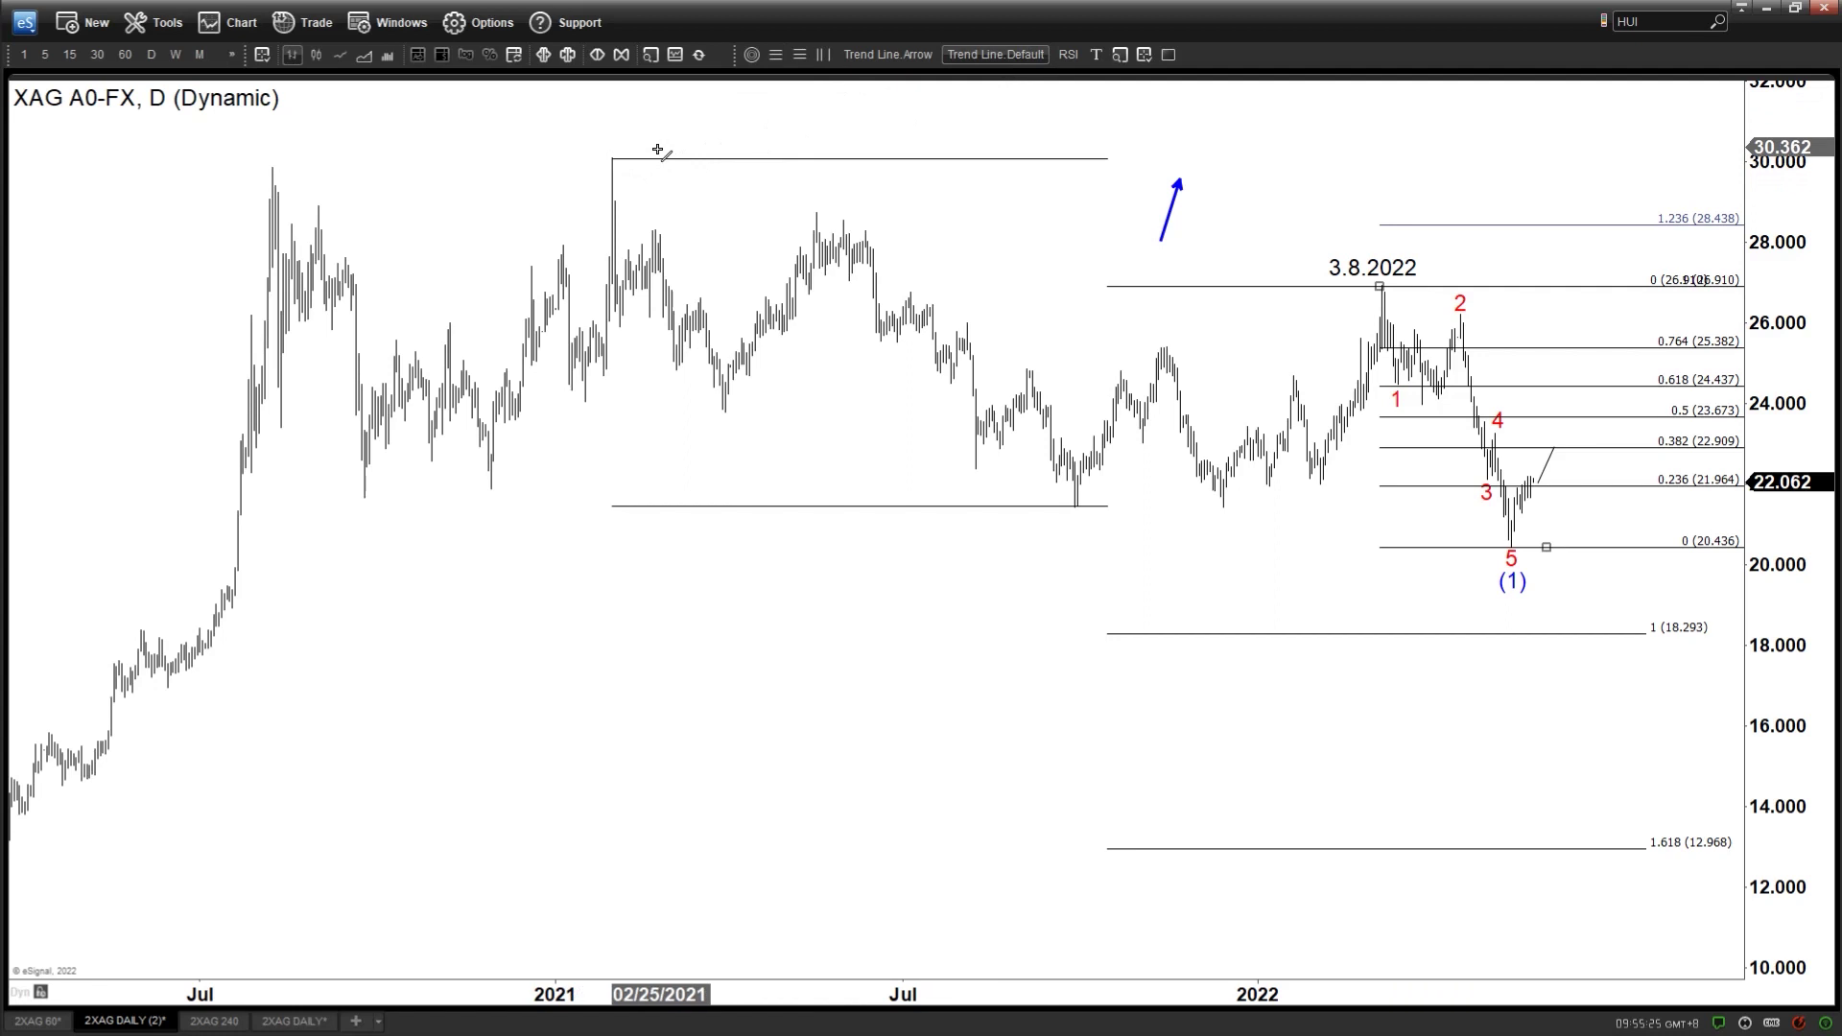
drag(615, 162, 1722, 343)
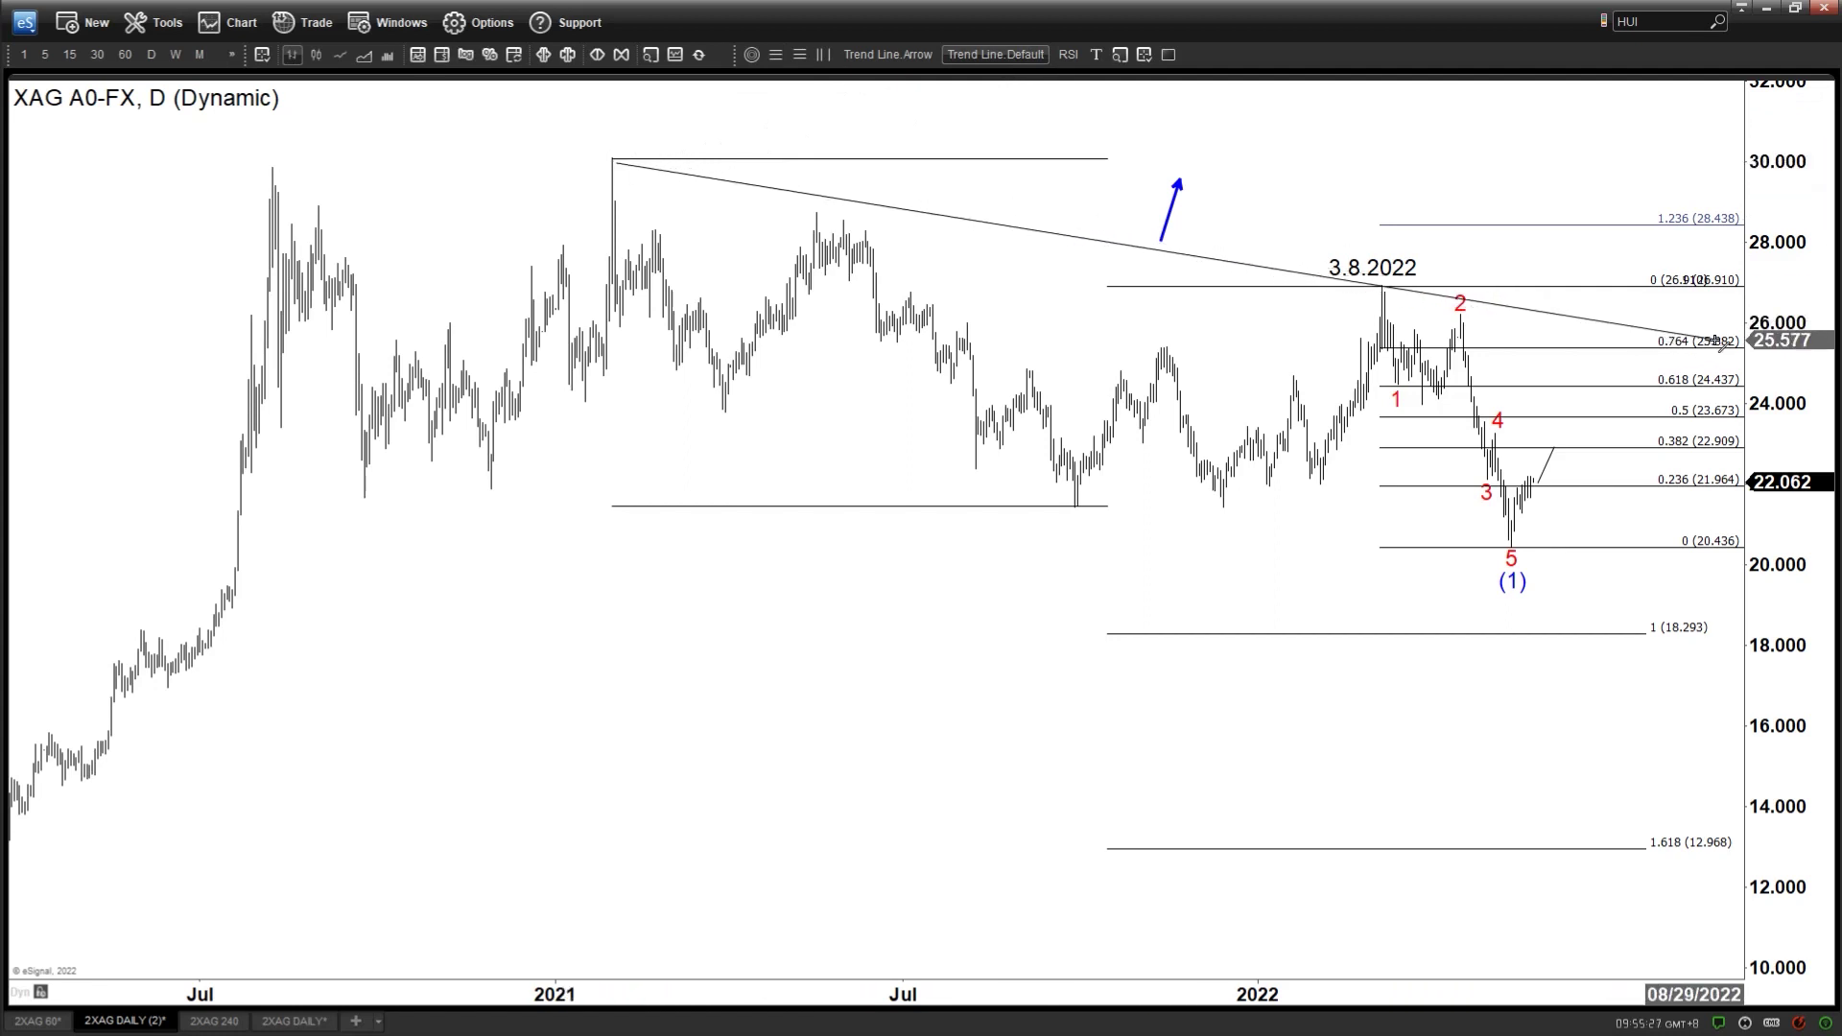
drag(1295, 271, 1258, 513)
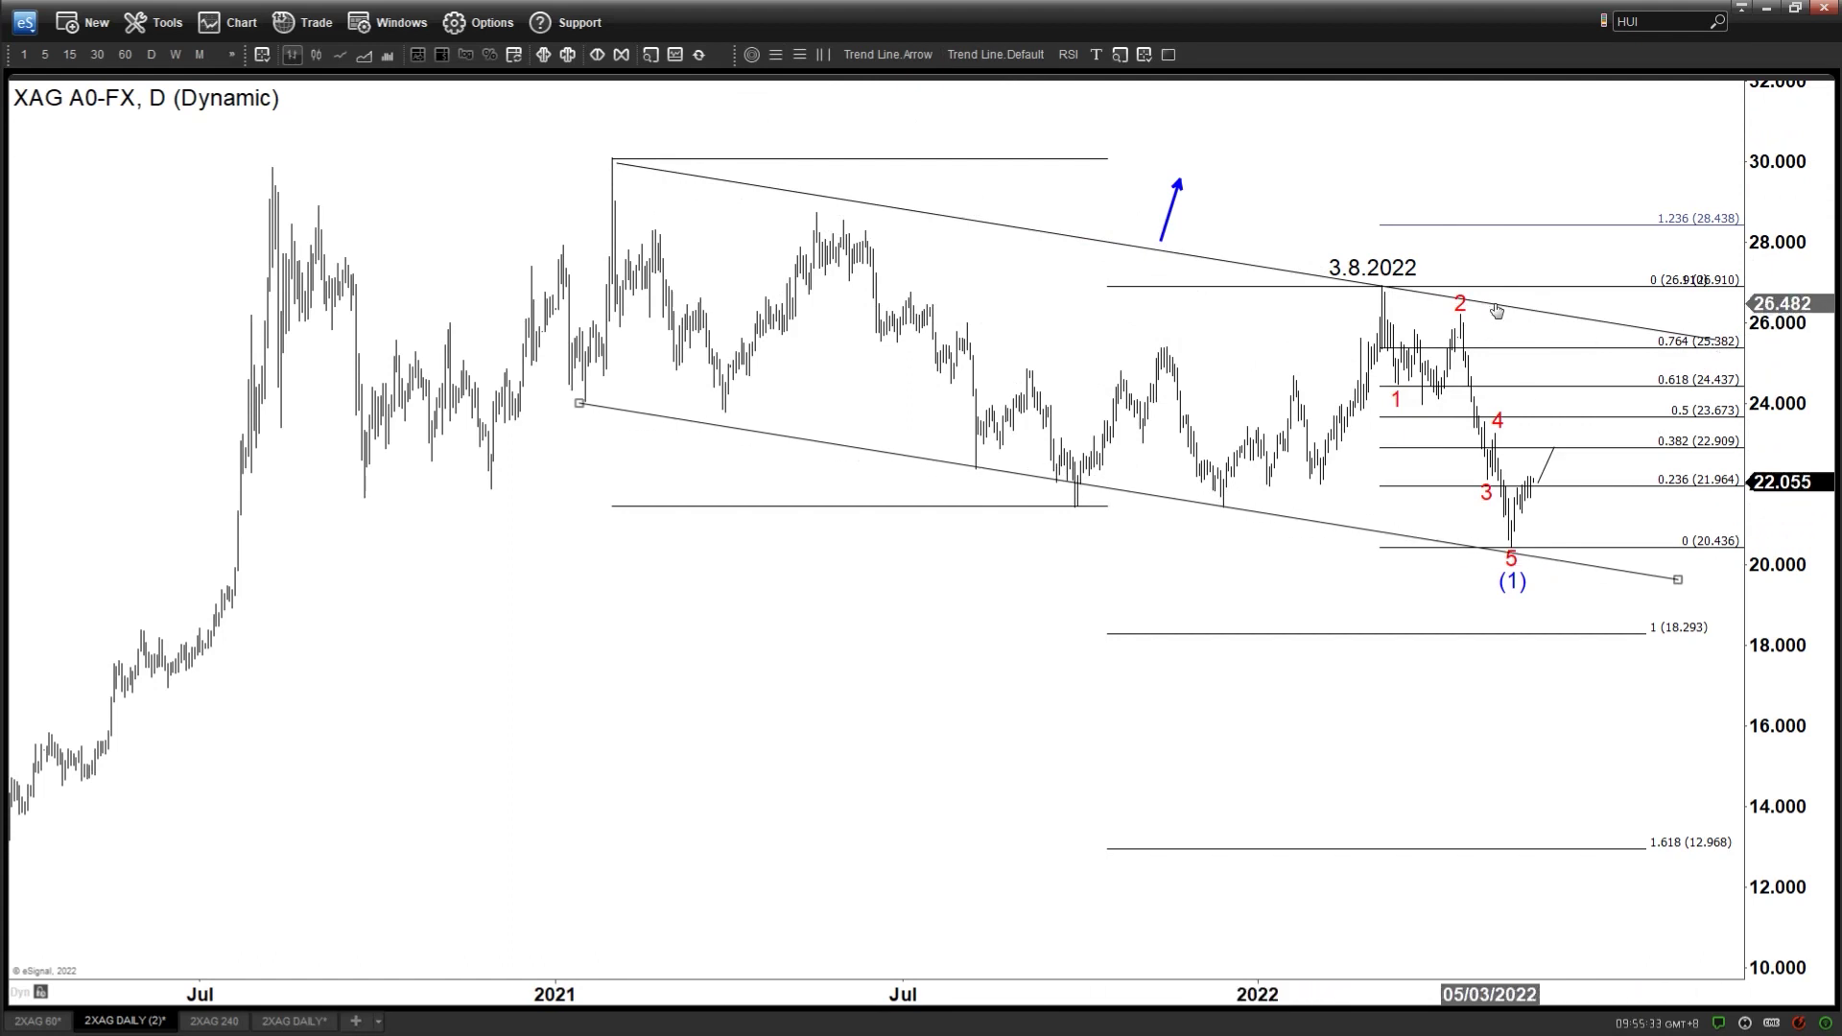